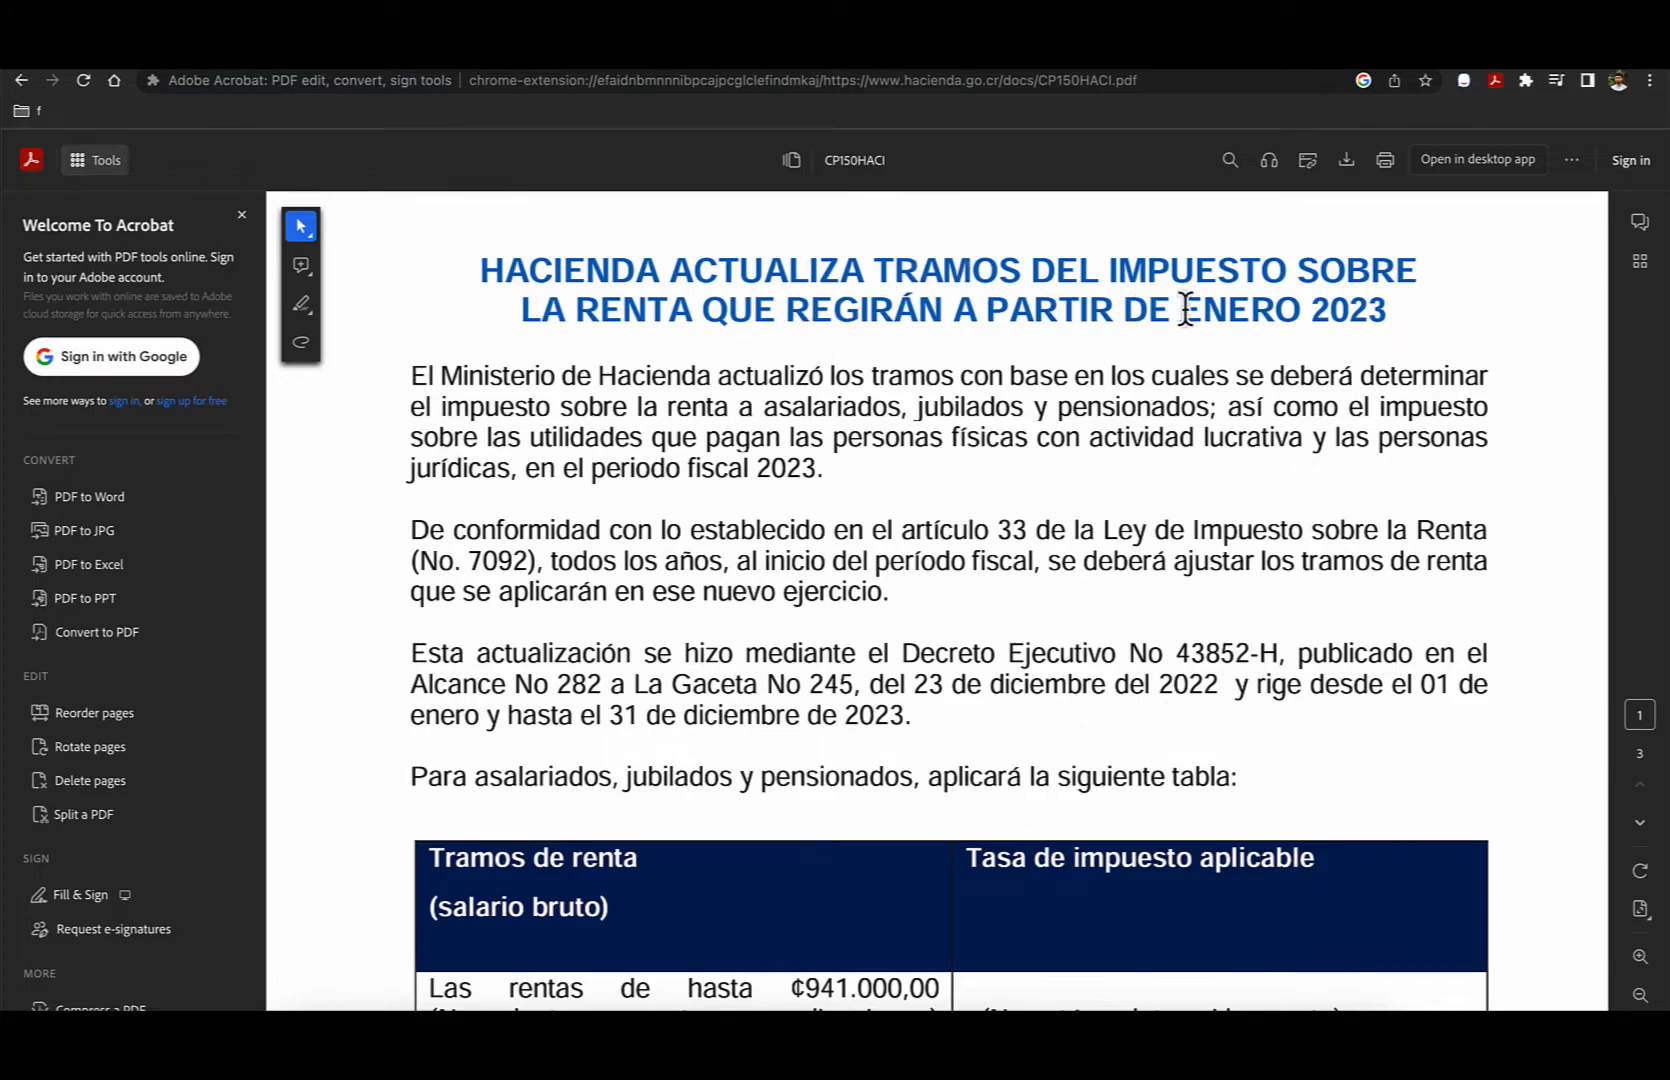
- Review the Hacienda notice's 2023 effective year and the exempt monthly income bracket for salaried workers and pensioners
{"action": "left_click_drag", "start_coordinate": [1388, 312], "coordinate": [1318, 316]}
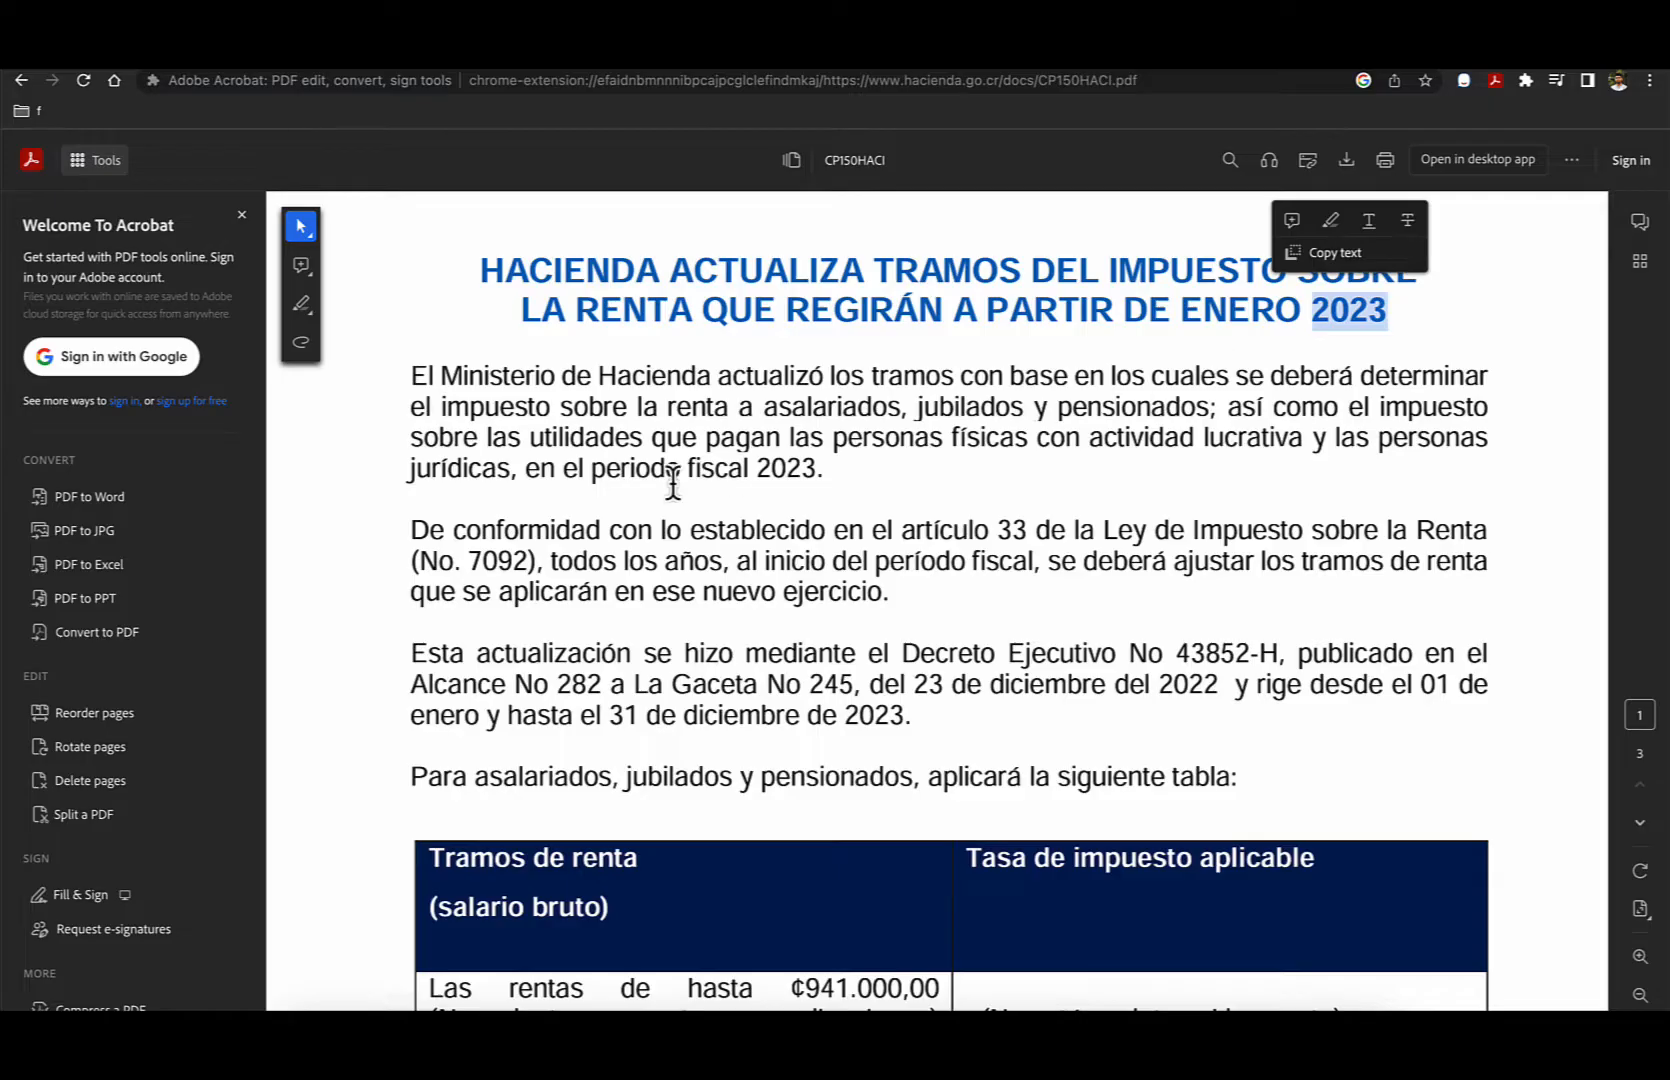
{"action": "scroll", "coordinate": [675, 490], "scroll_direction": "down", "scroll_amount": 3}
{"action": "scroll", "coordinate": [675, 497], "scroll_direction": "down", "scroll_amount": 1}
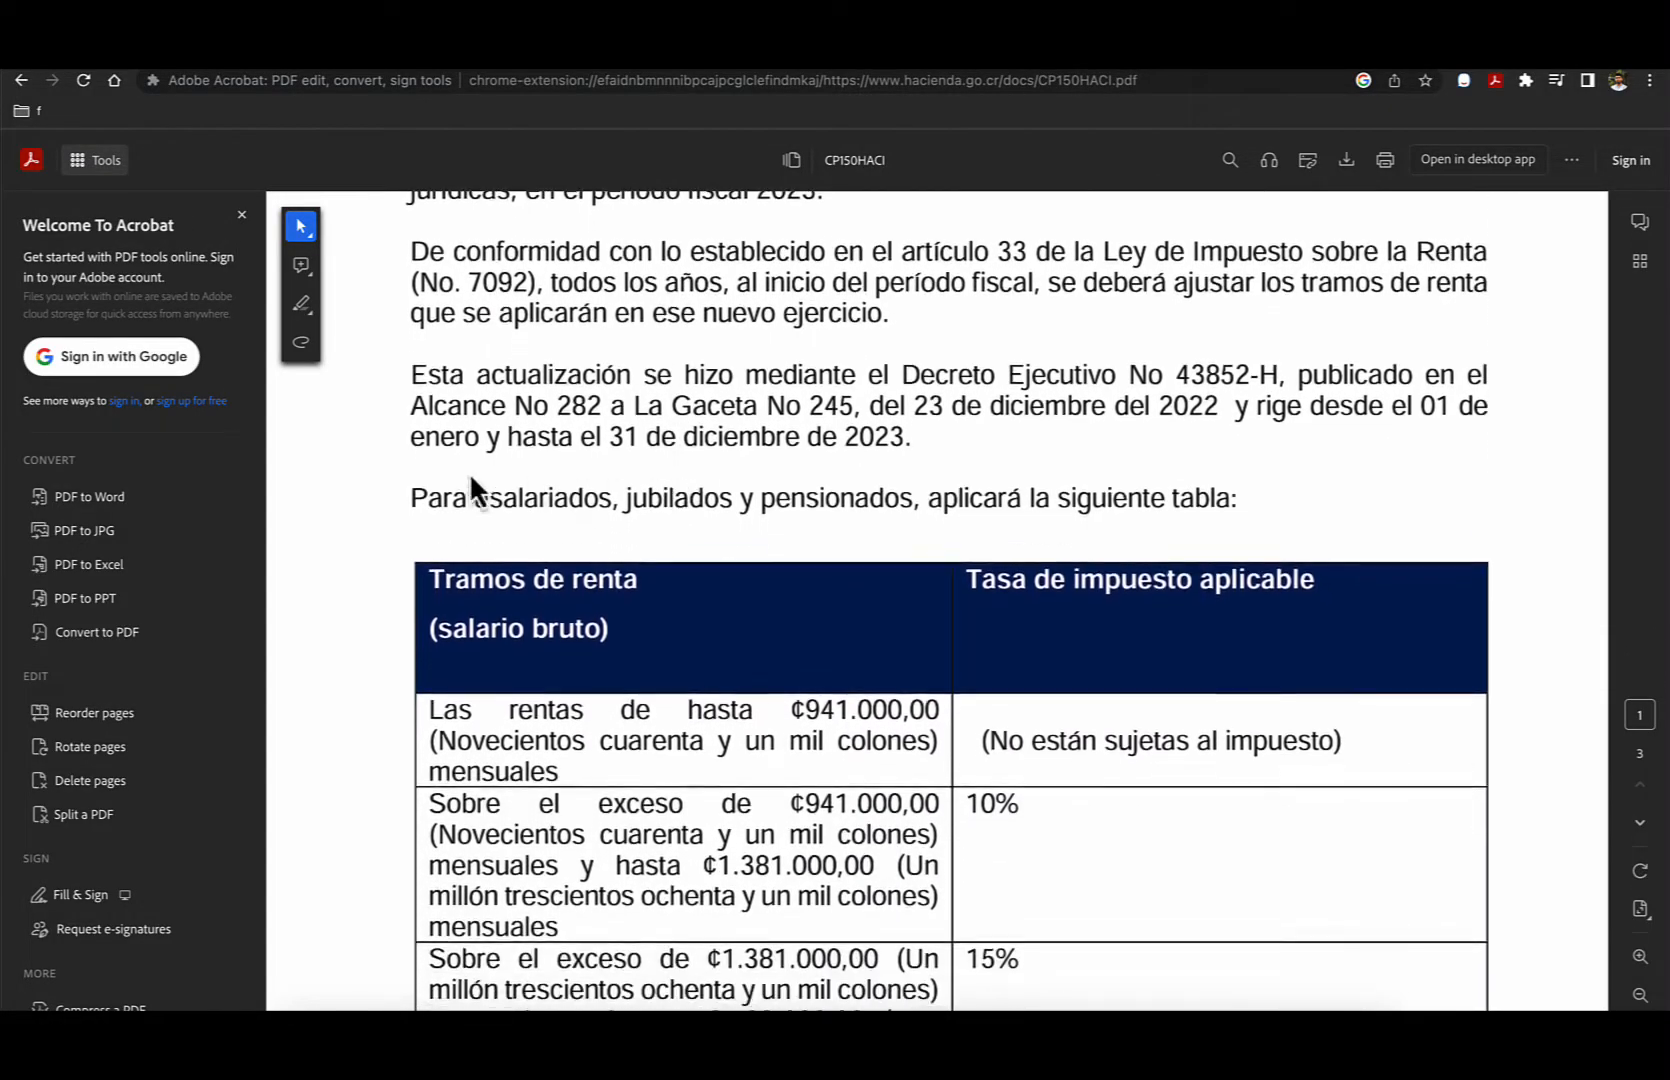
{"action": "scroll", "coordinate": [1014, 511], "scroll_direction": "down", "scroll_amount": 3}
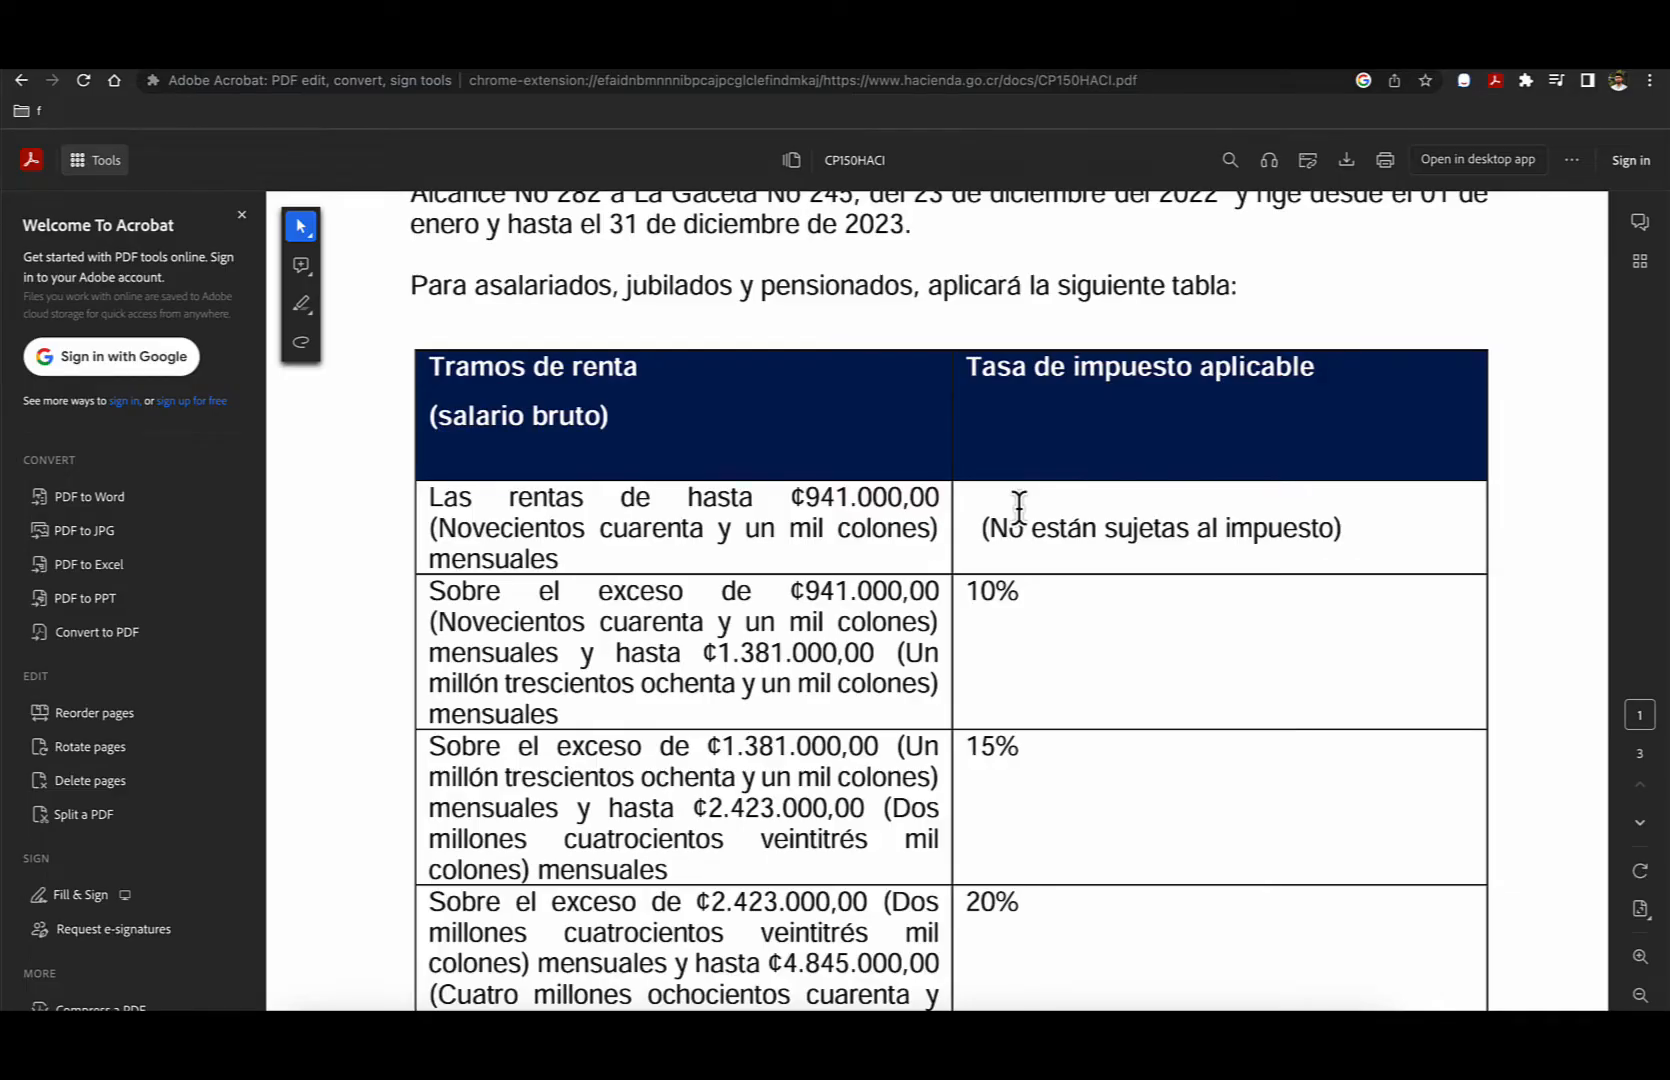
{"action": "scroll", "coordinate": [1005, 530], "scroll_direction": "down", "scroll_amount": 1}
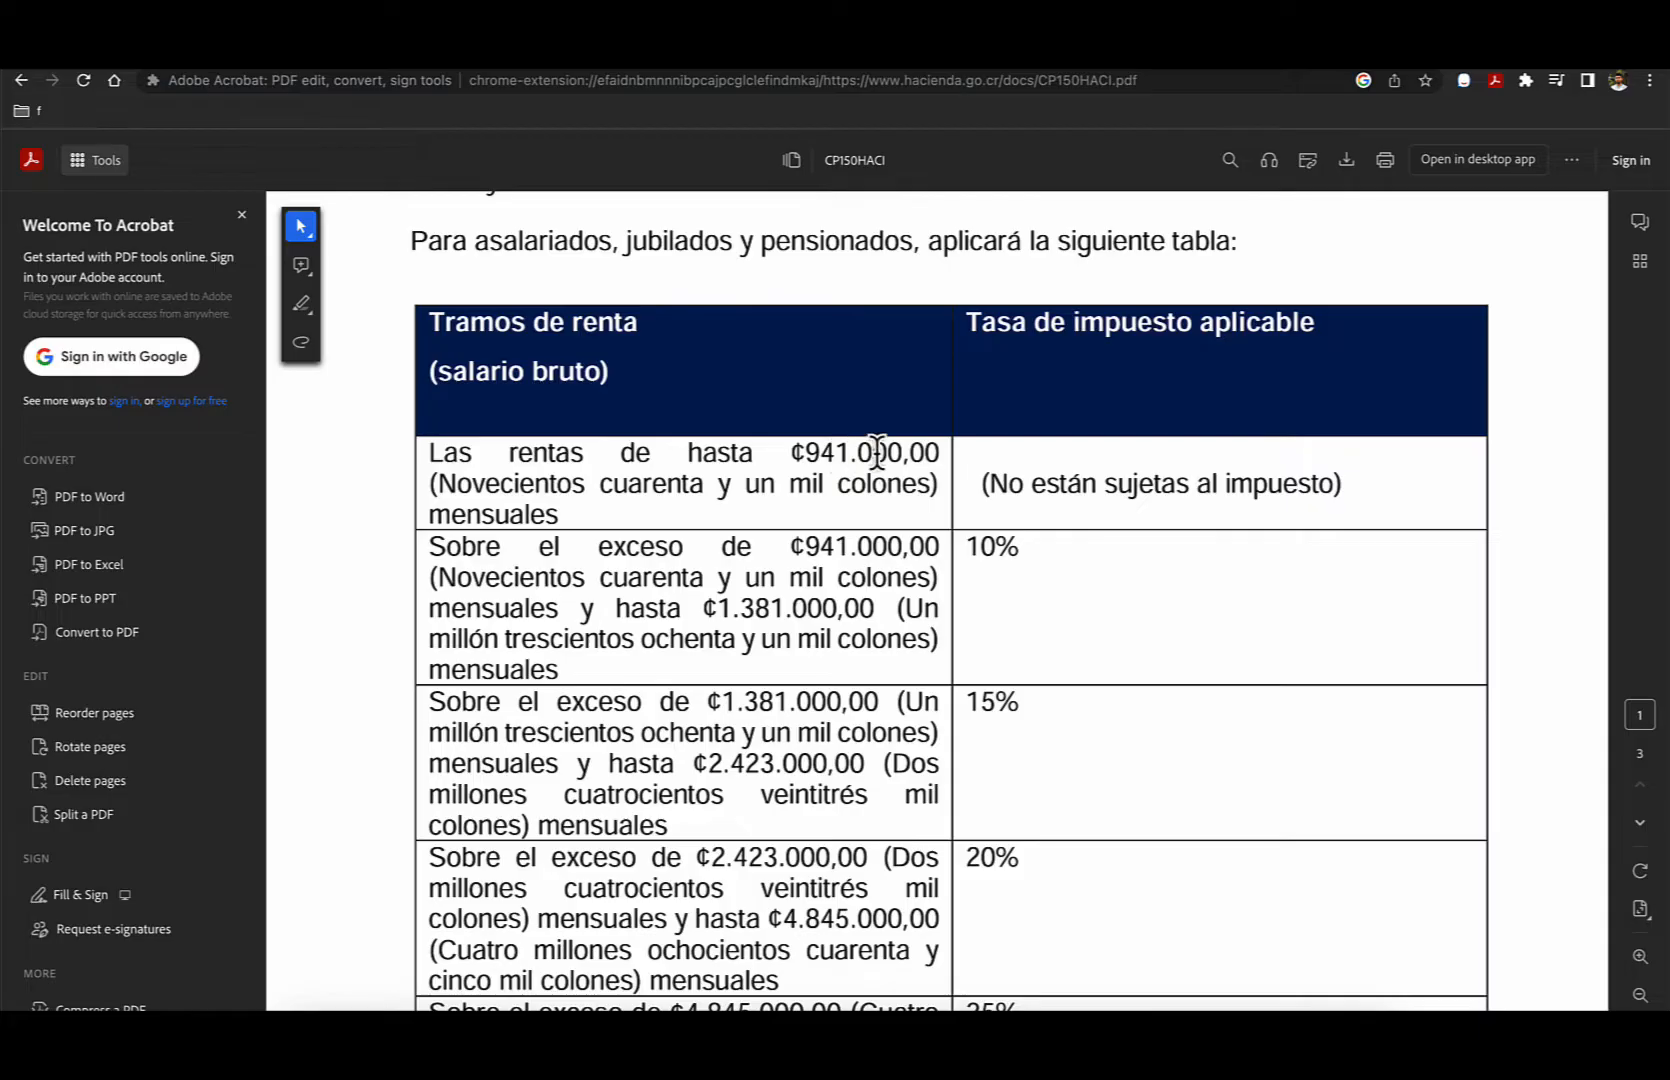
{"action": "left_click_drag", "start_coordinate": [980, 481], "coordinate": [1350, 478]}
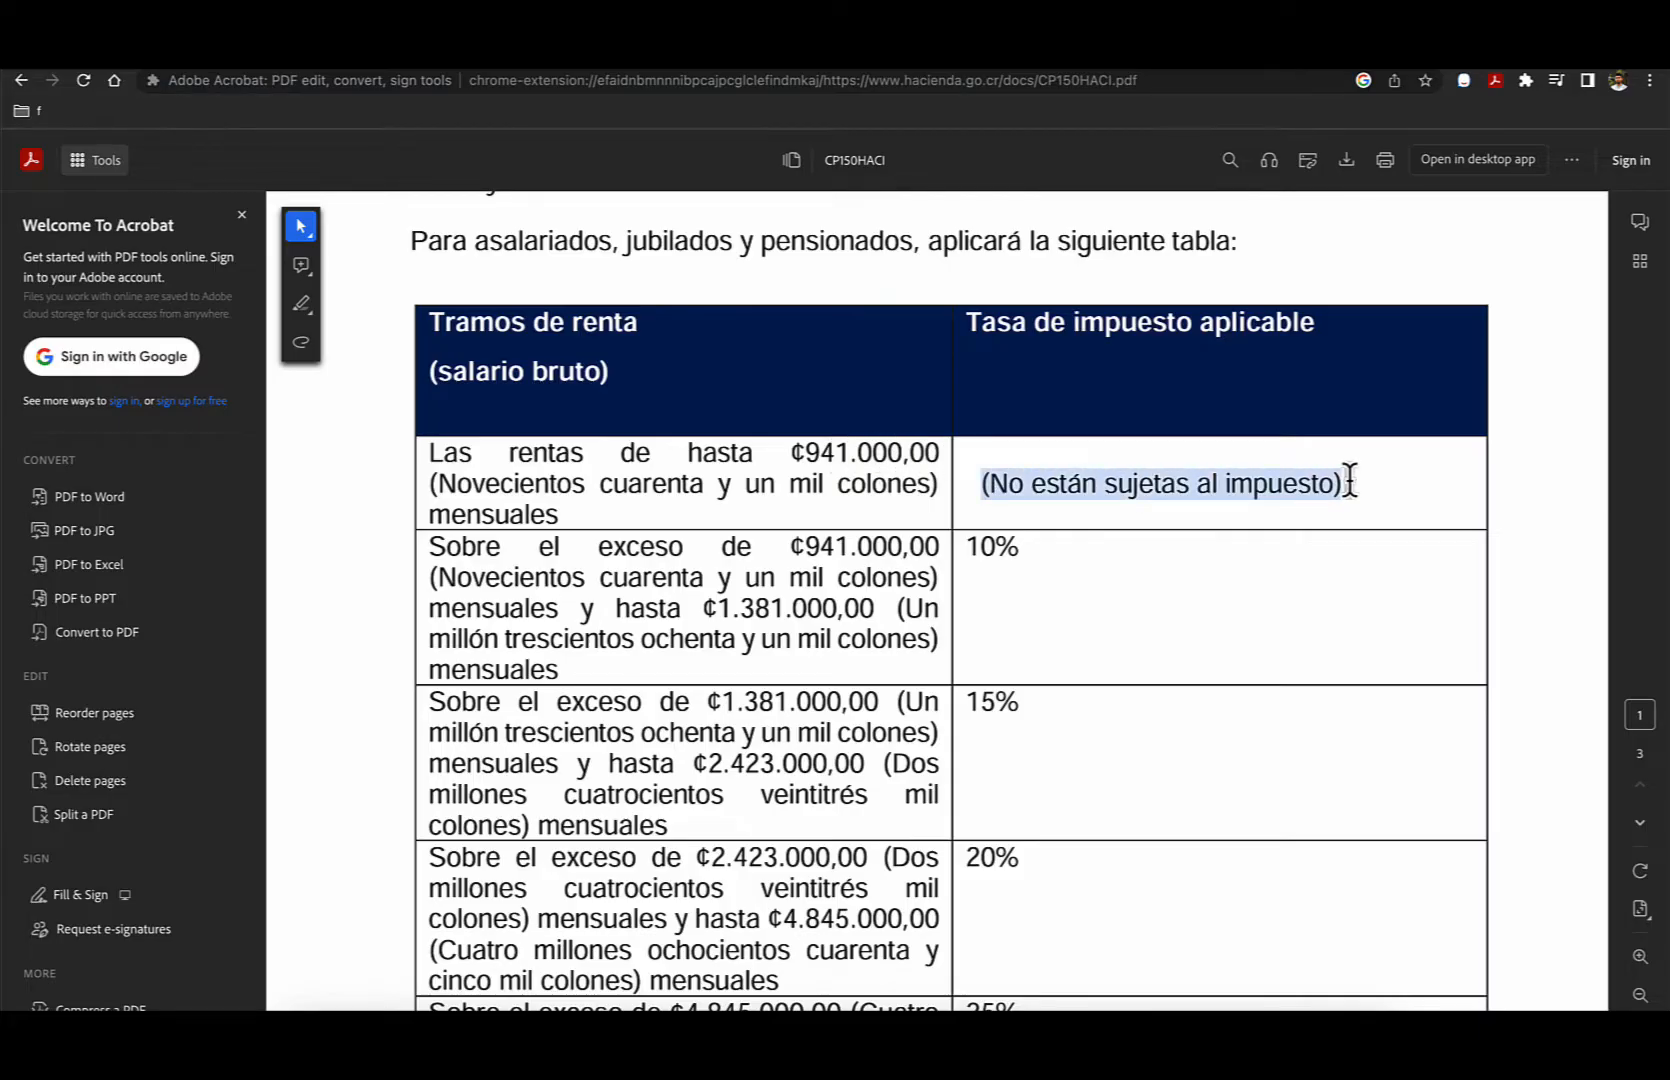
- Examine the monthly salary brackets taxed at 10% and 15% in the table for salaried workers and pensioners
{"action": "scroll", "coordinate": [933, 628], "scroll_direction": "down", "scroll_amount": 3}
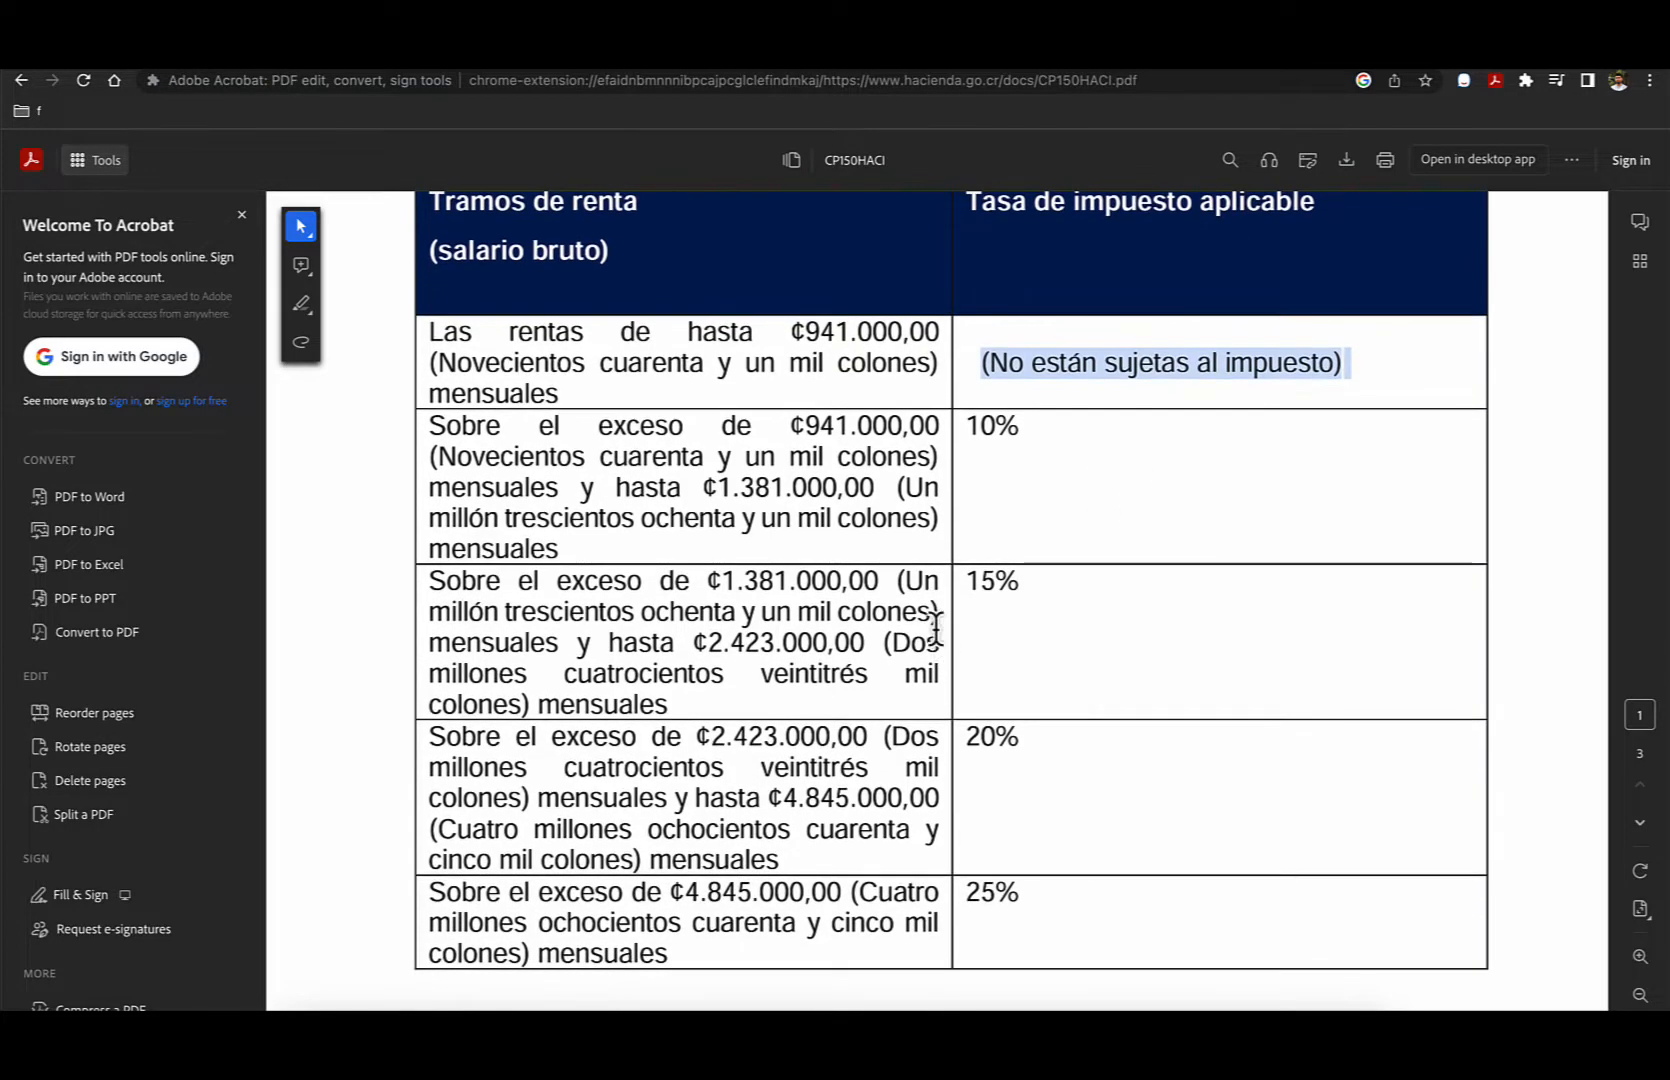
{"action": "left_click_drag", "start_coordinate": [966, 428], "coordinate": [1018, 432]}
{"action": "left_click", "coordinate": [1061, 541]}
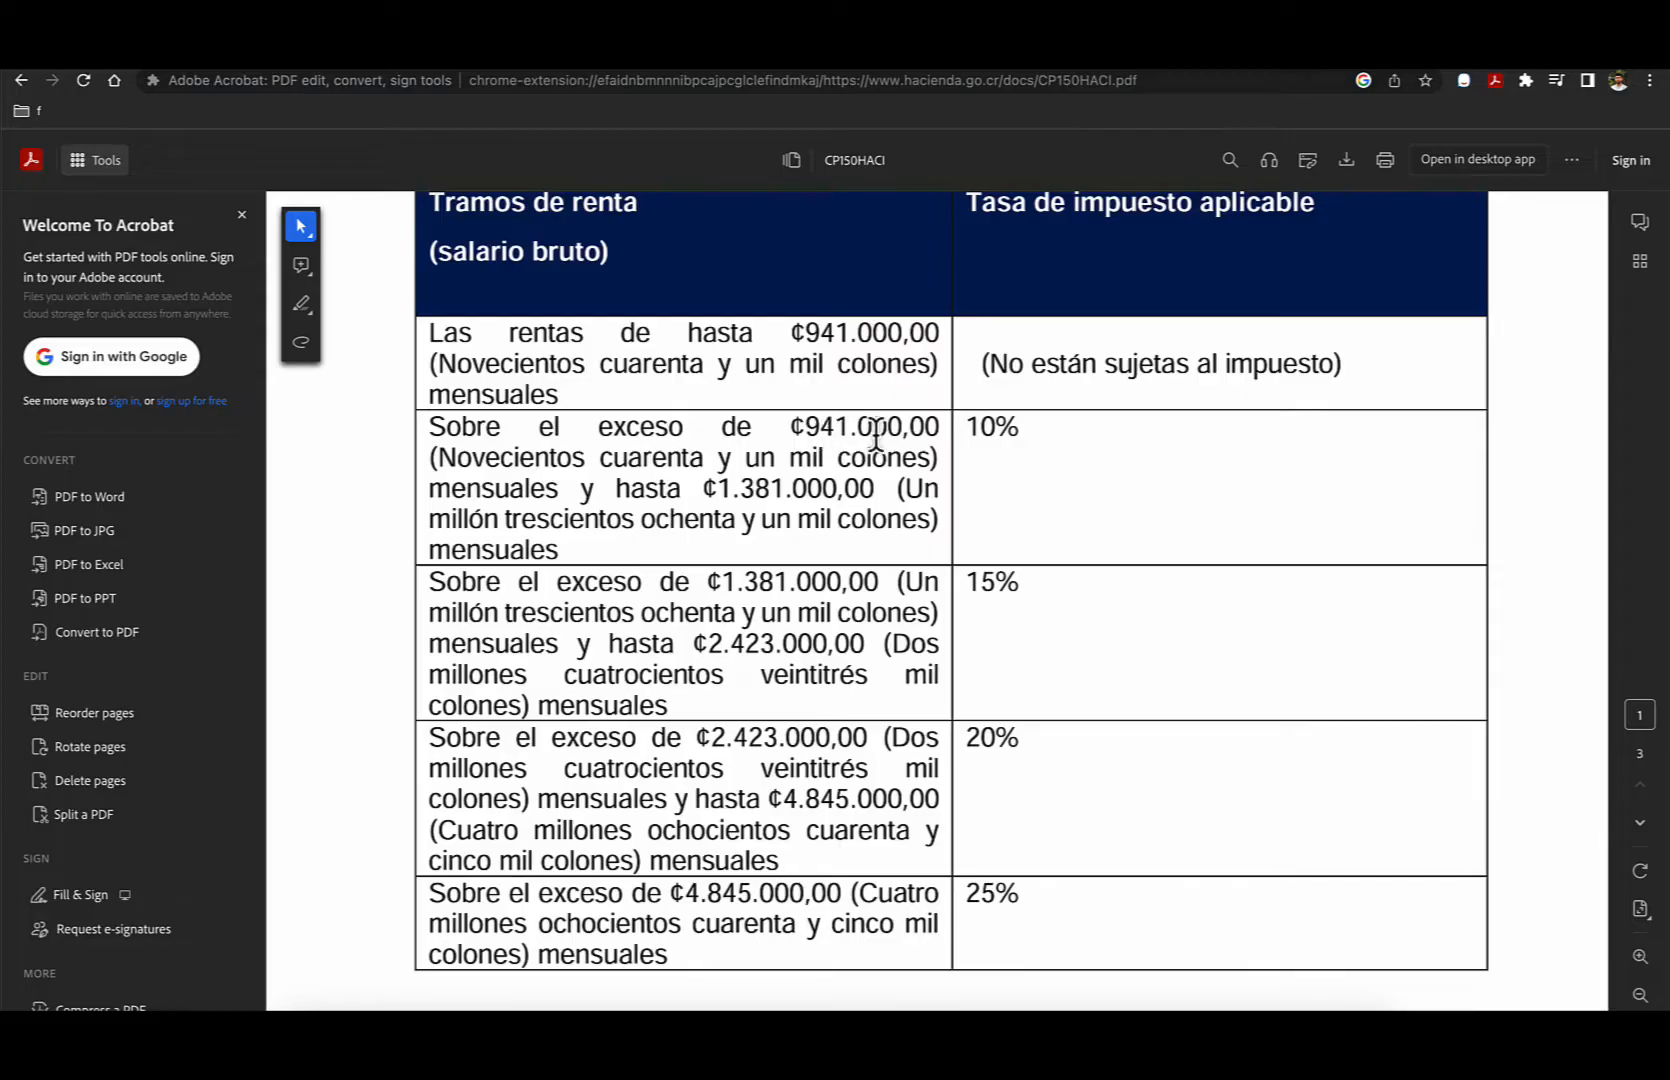
{"action": "left_click_drag", "start_coordinate": [967, 427], "coordinate": [1035, 430]}
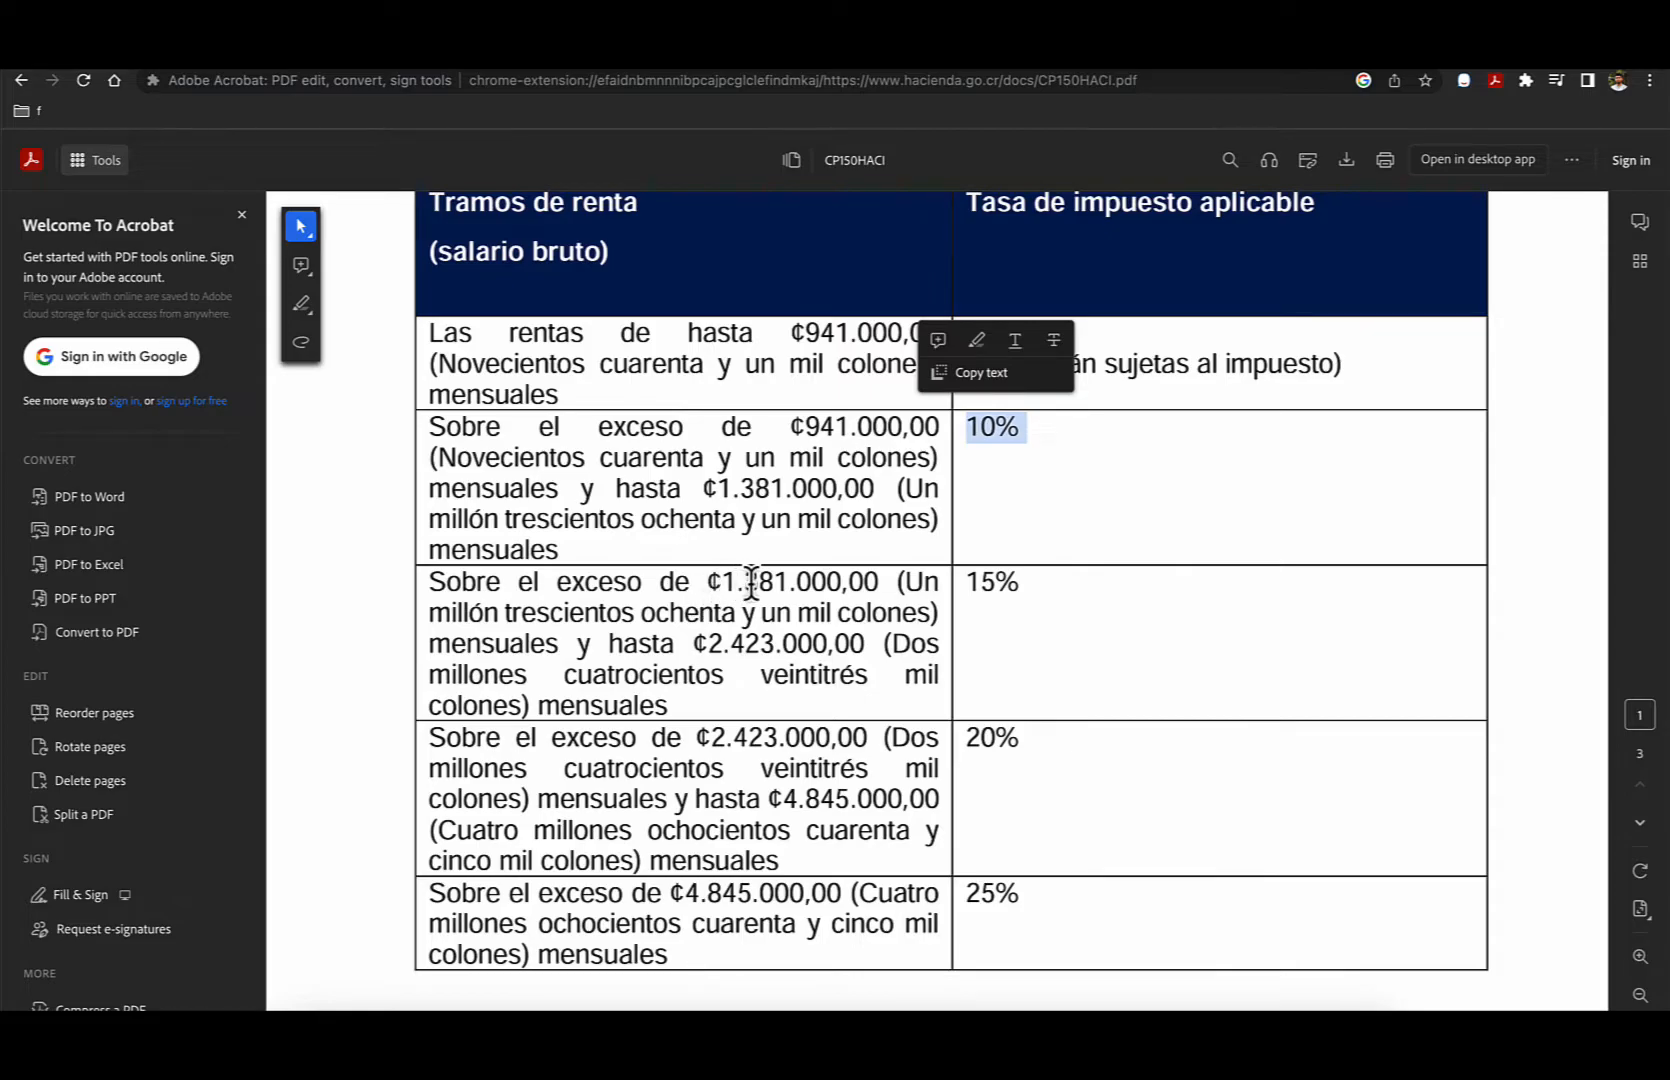
{"action": "left_click", "coordinate": [984, 584]}
{"action": "left_click_drag", "start_coordinate": [1017, 584], "coordinate": [983, 587]}
- Find the table for individuals with lucrative activities and examine its exempt annual income limit
{"action": "scroll", "coordinate": [963, 587], "scroll_direction": "down", "scroll_amount": 10}
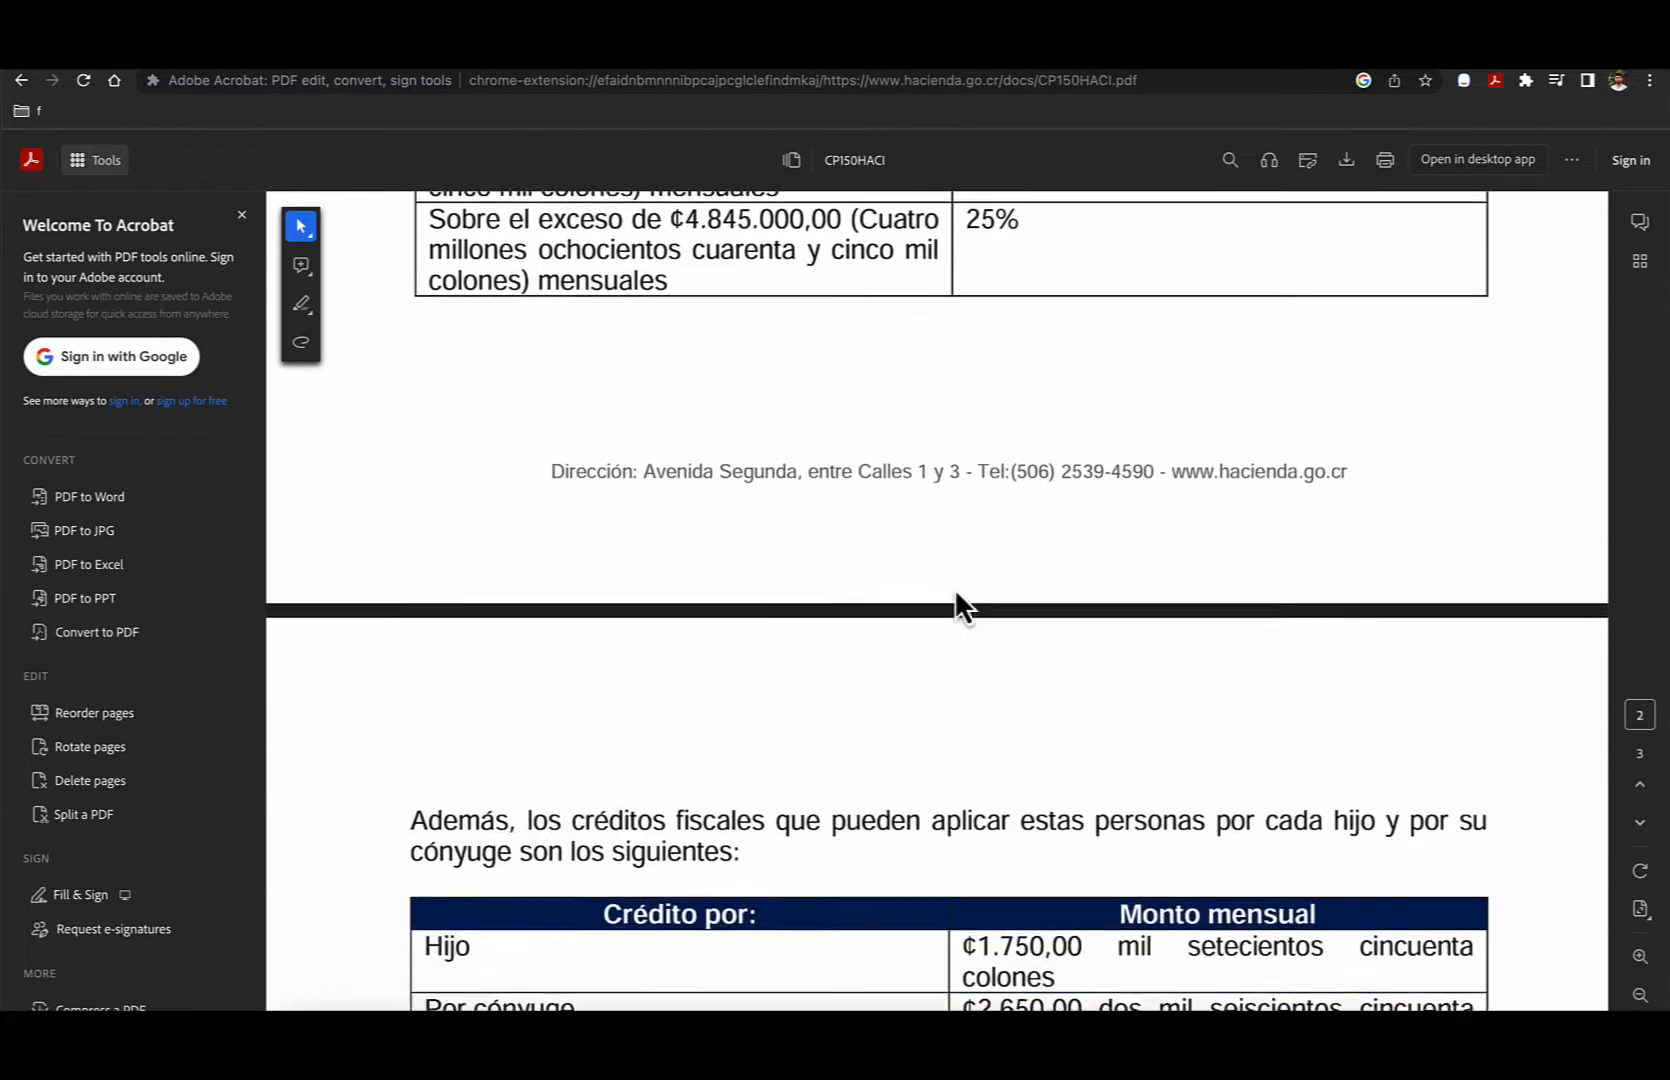
{"action": "scroll", "coordinate": [952, 588], "scroll_direction": "down", "scroll_amount": 4}
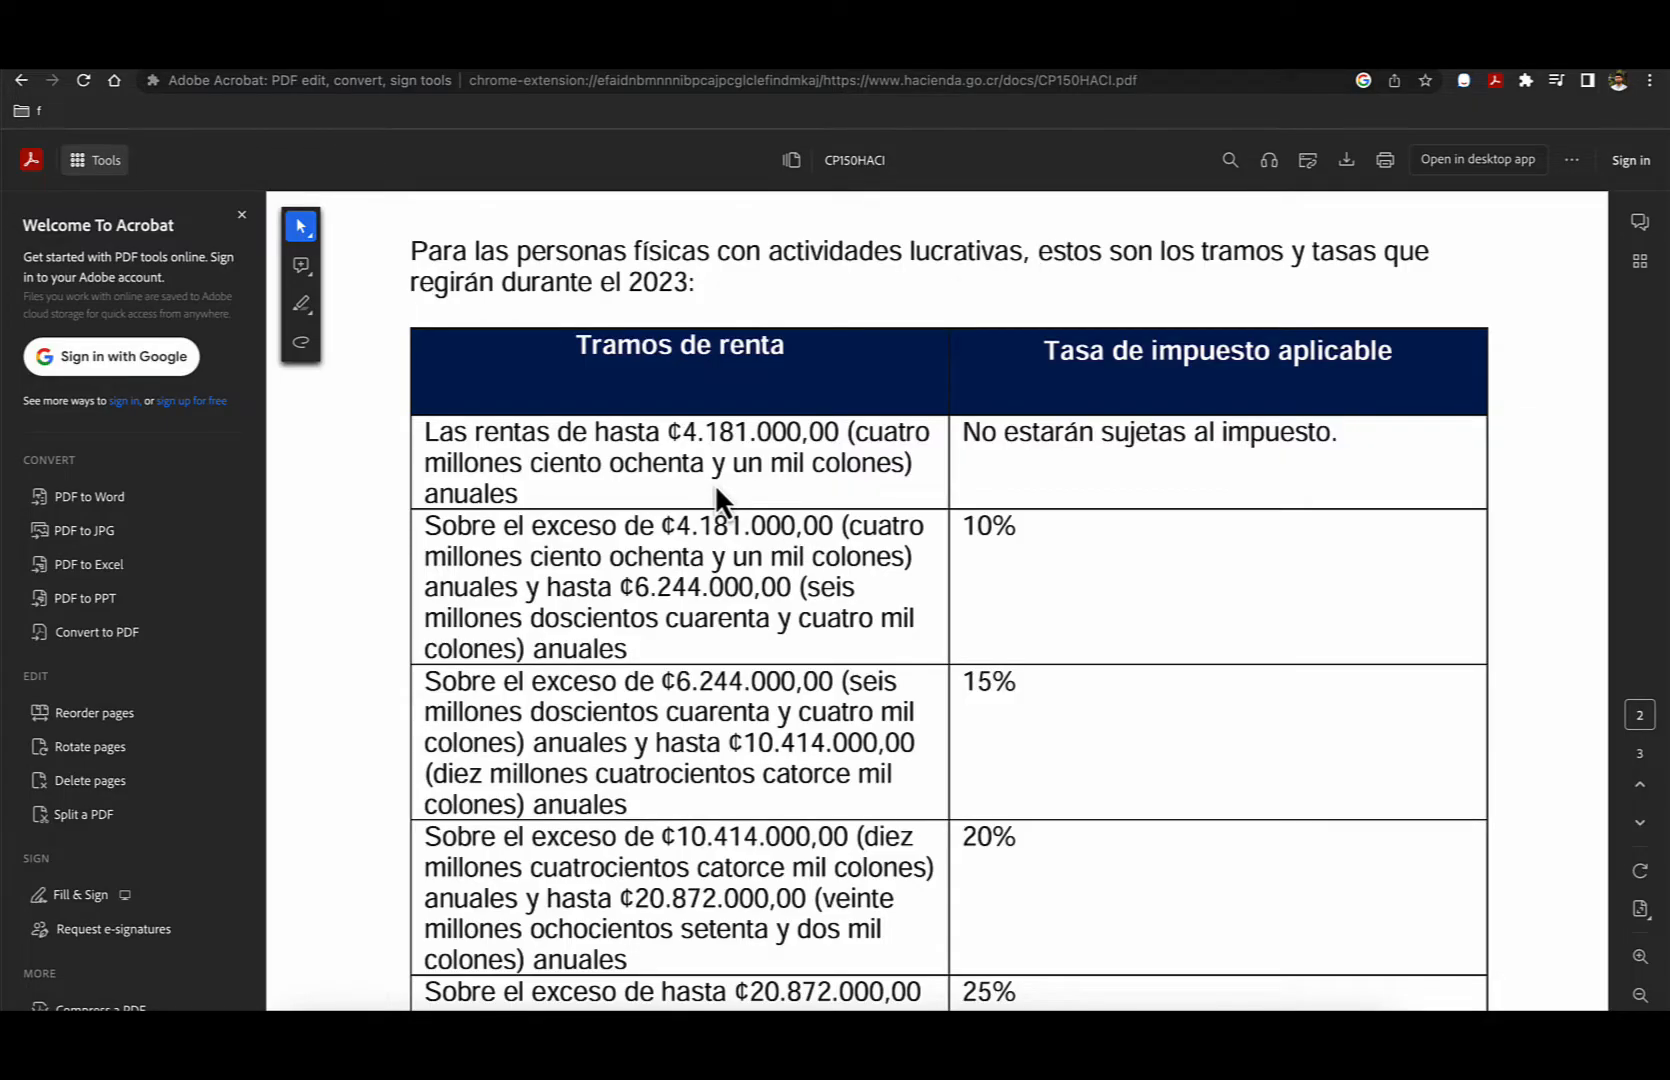
{"action": "left_click_drag", "start_coordinate": [690, 439], "coordinate": [836, 421]}
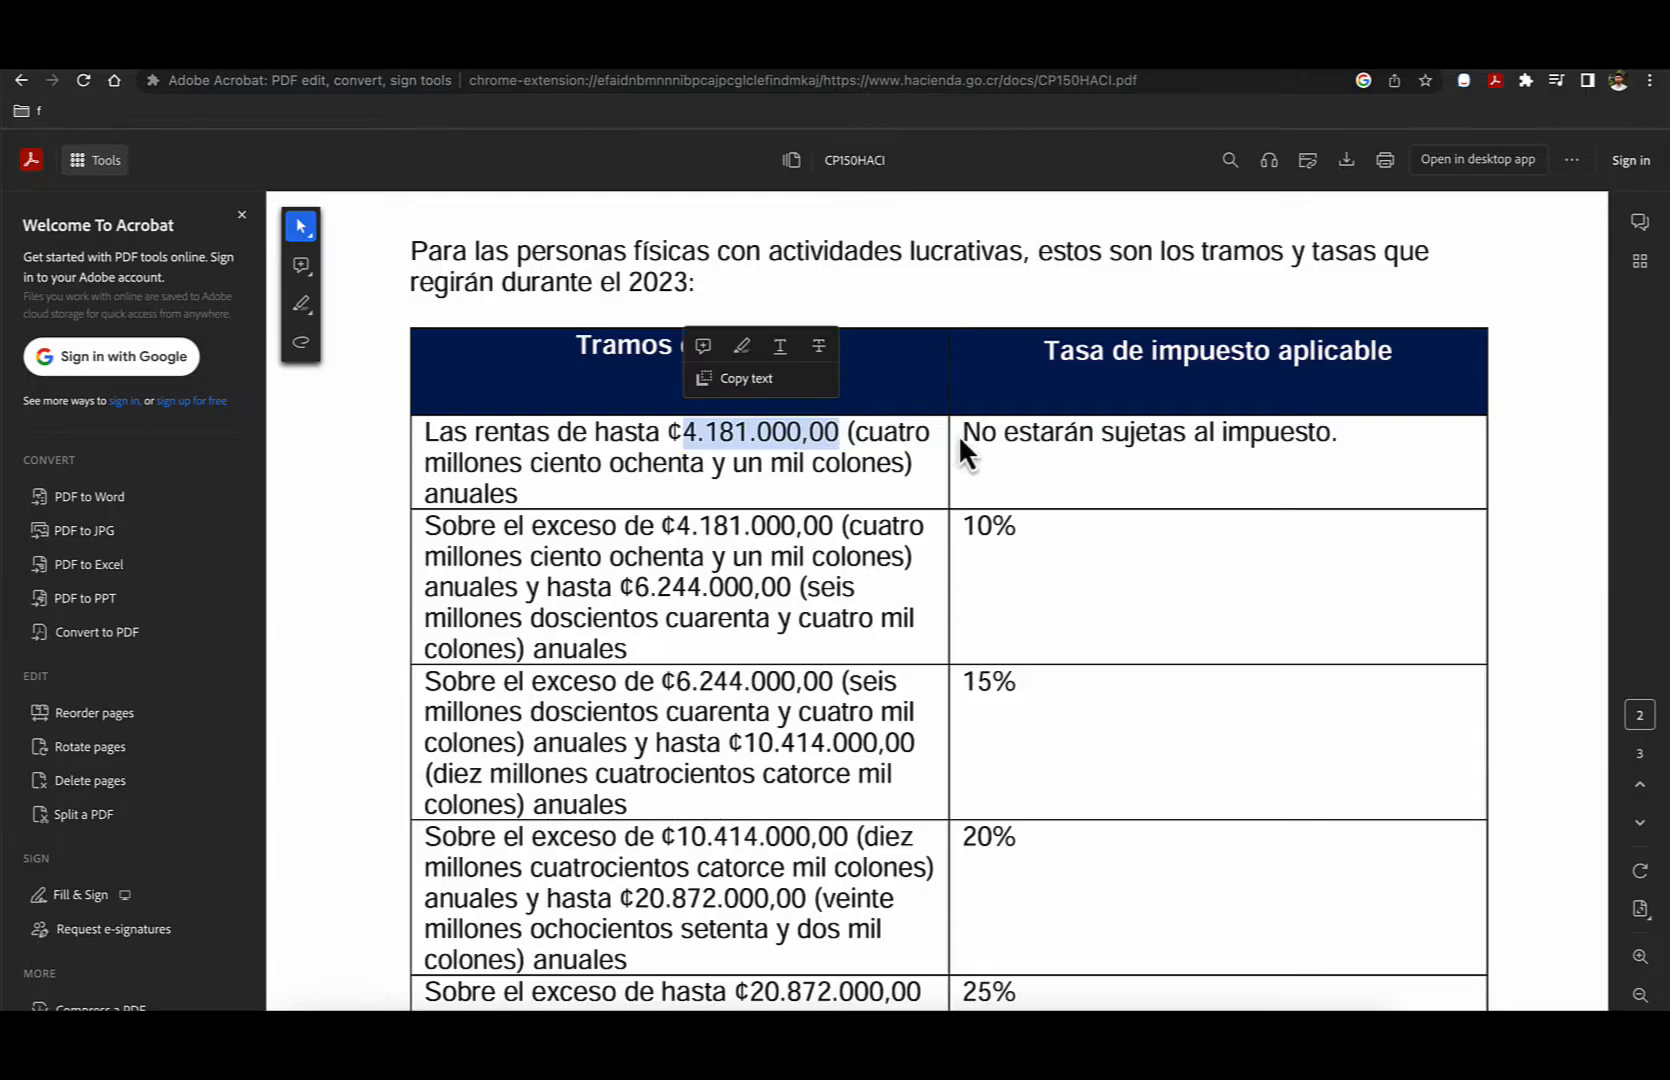
{"action": "left_click_drag", "start_coordinate": [965, 435], "coordinate": [1174, 433]}
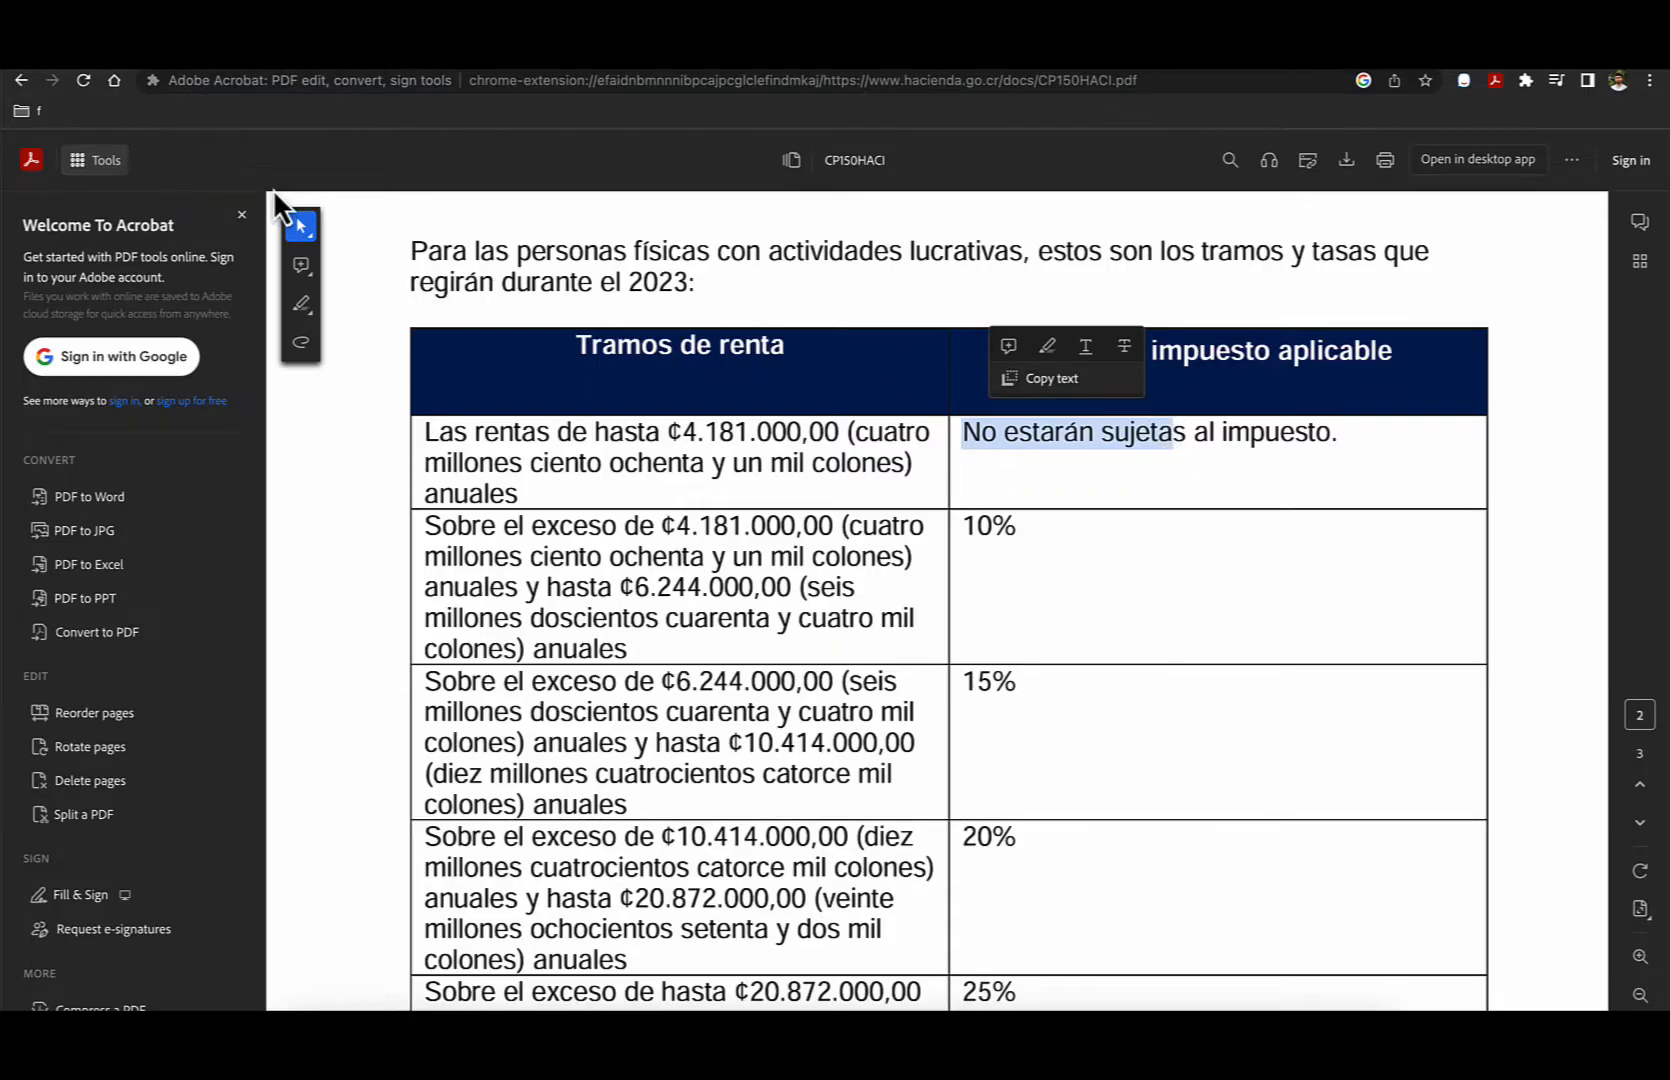
- Switch to the ATV electronic mailbox and open one of the messages under Comprobantes
{"action": "left_click", "coordinate": [219, 64]}
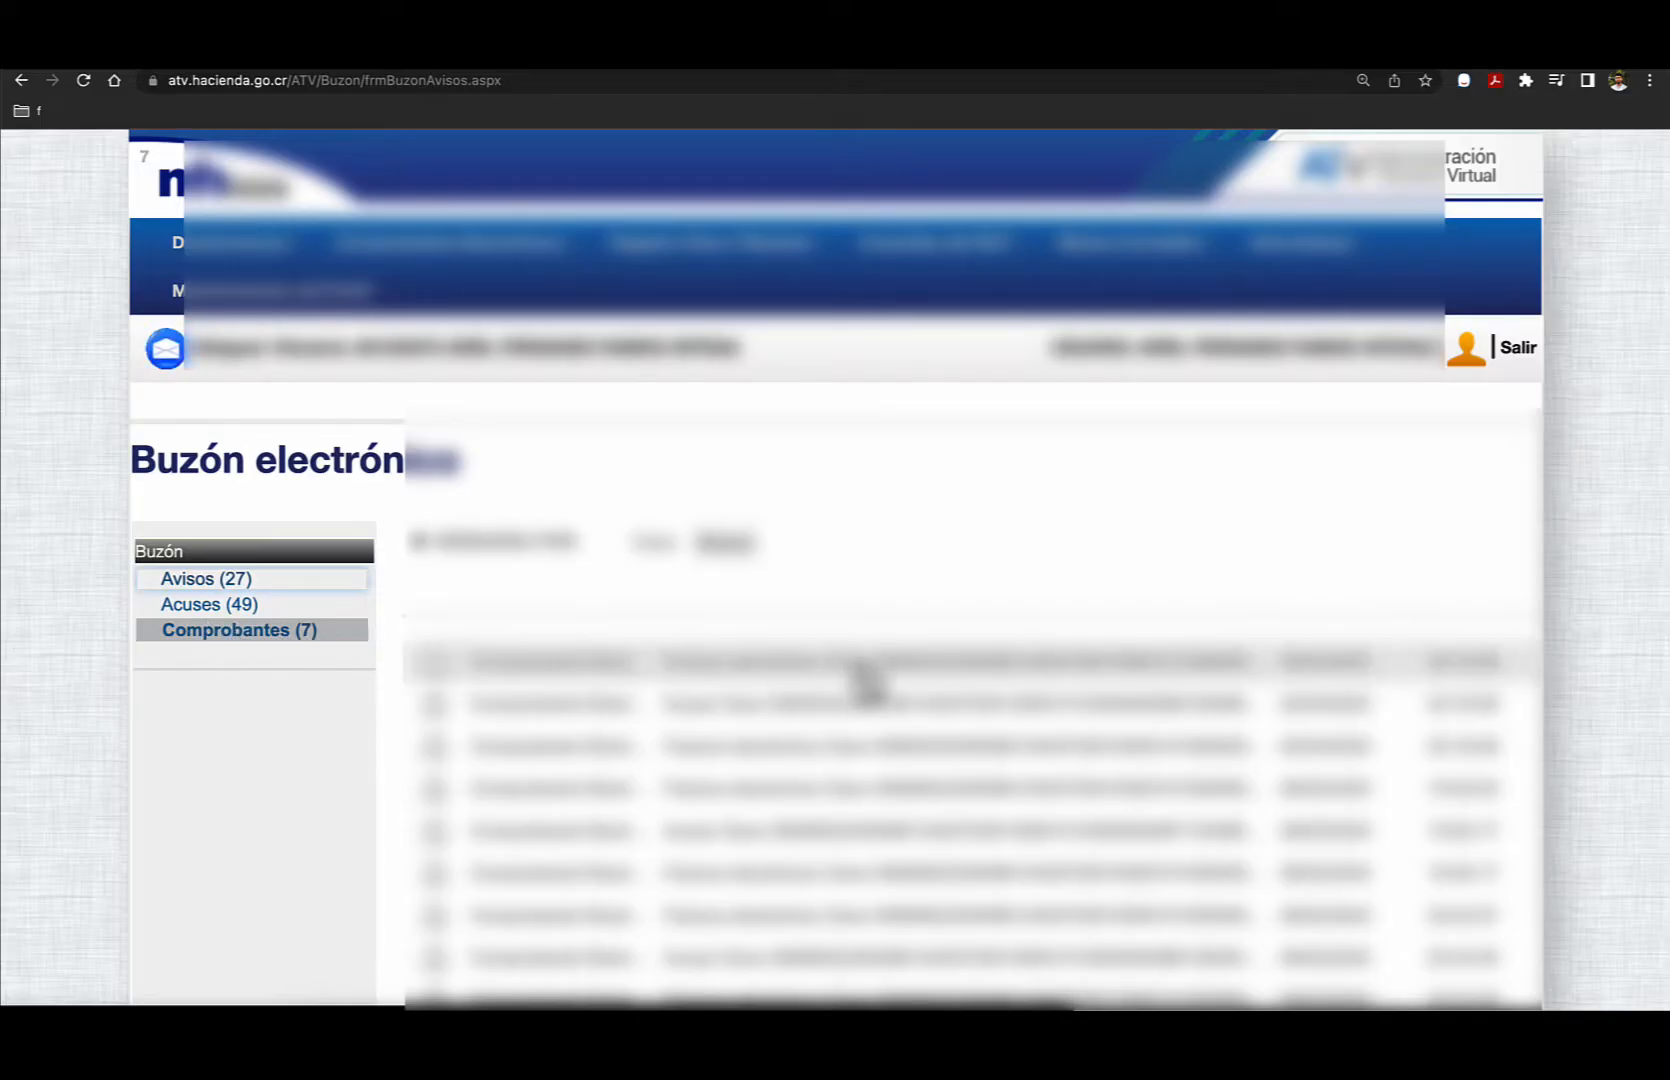
{"action": "scroll", "coordinate": [866, 684], "scroll_direction": "down", "scroll_amount": 3}
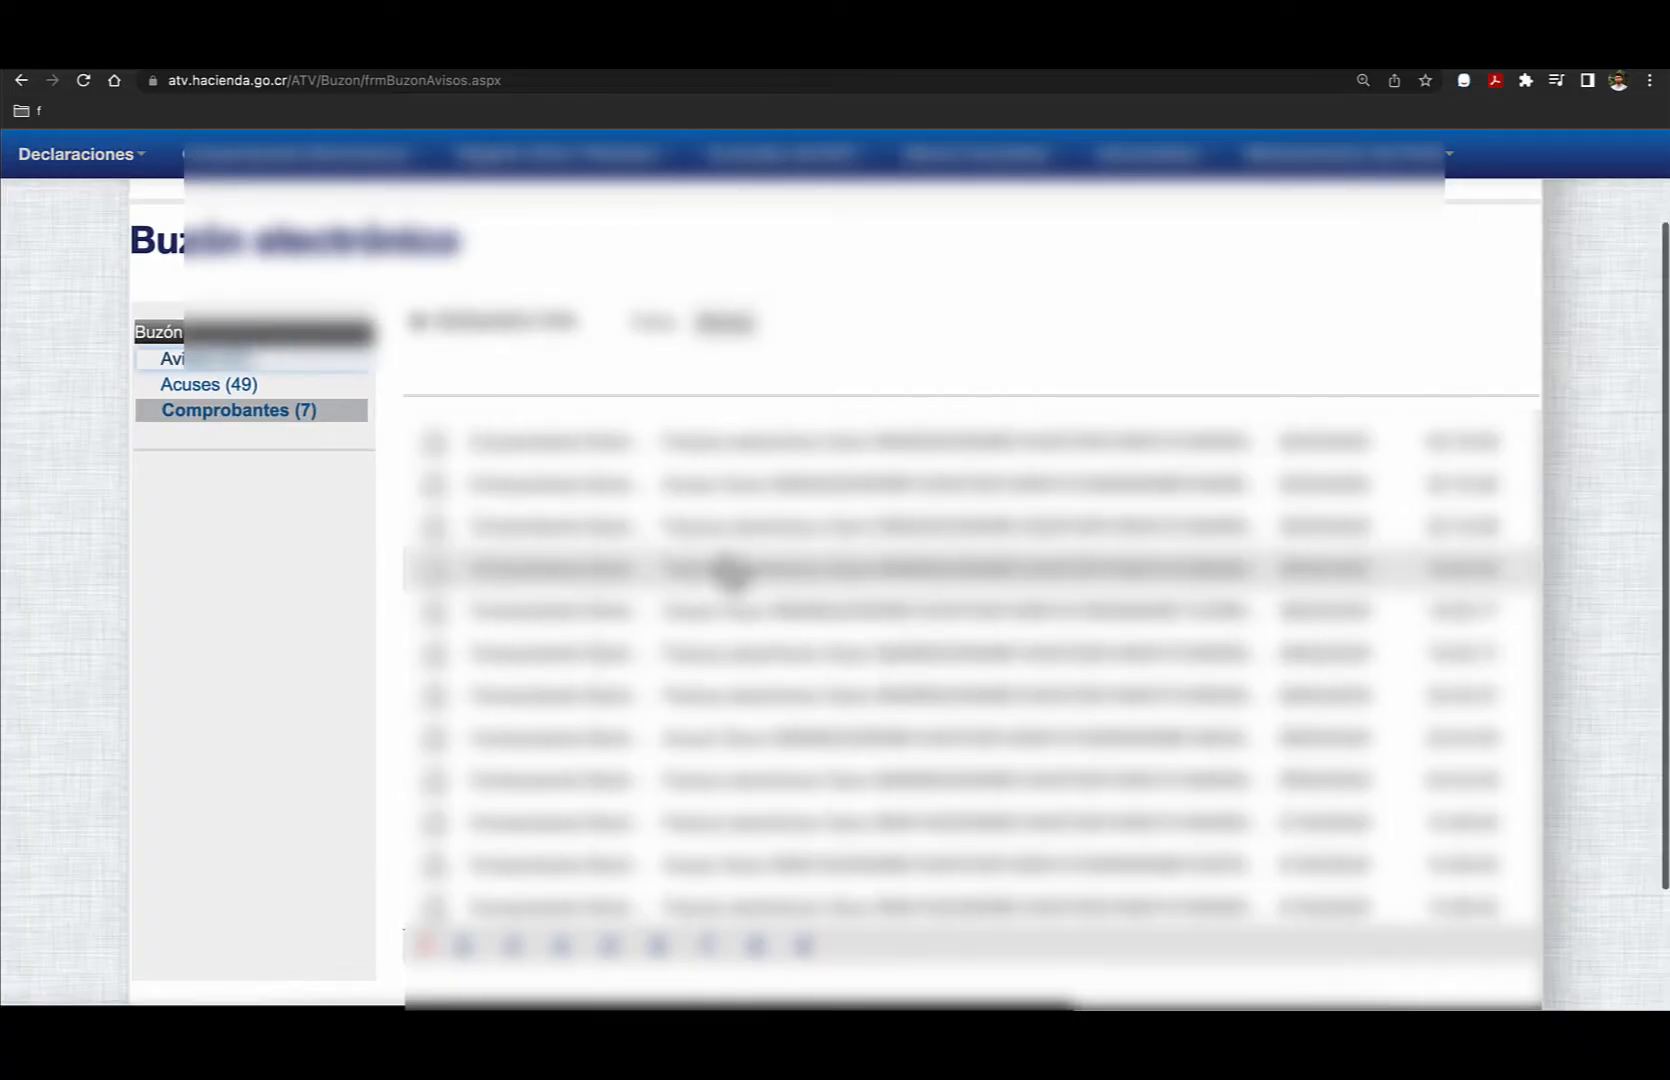
{"action": "left_click", "coordinate": [714, 535]}
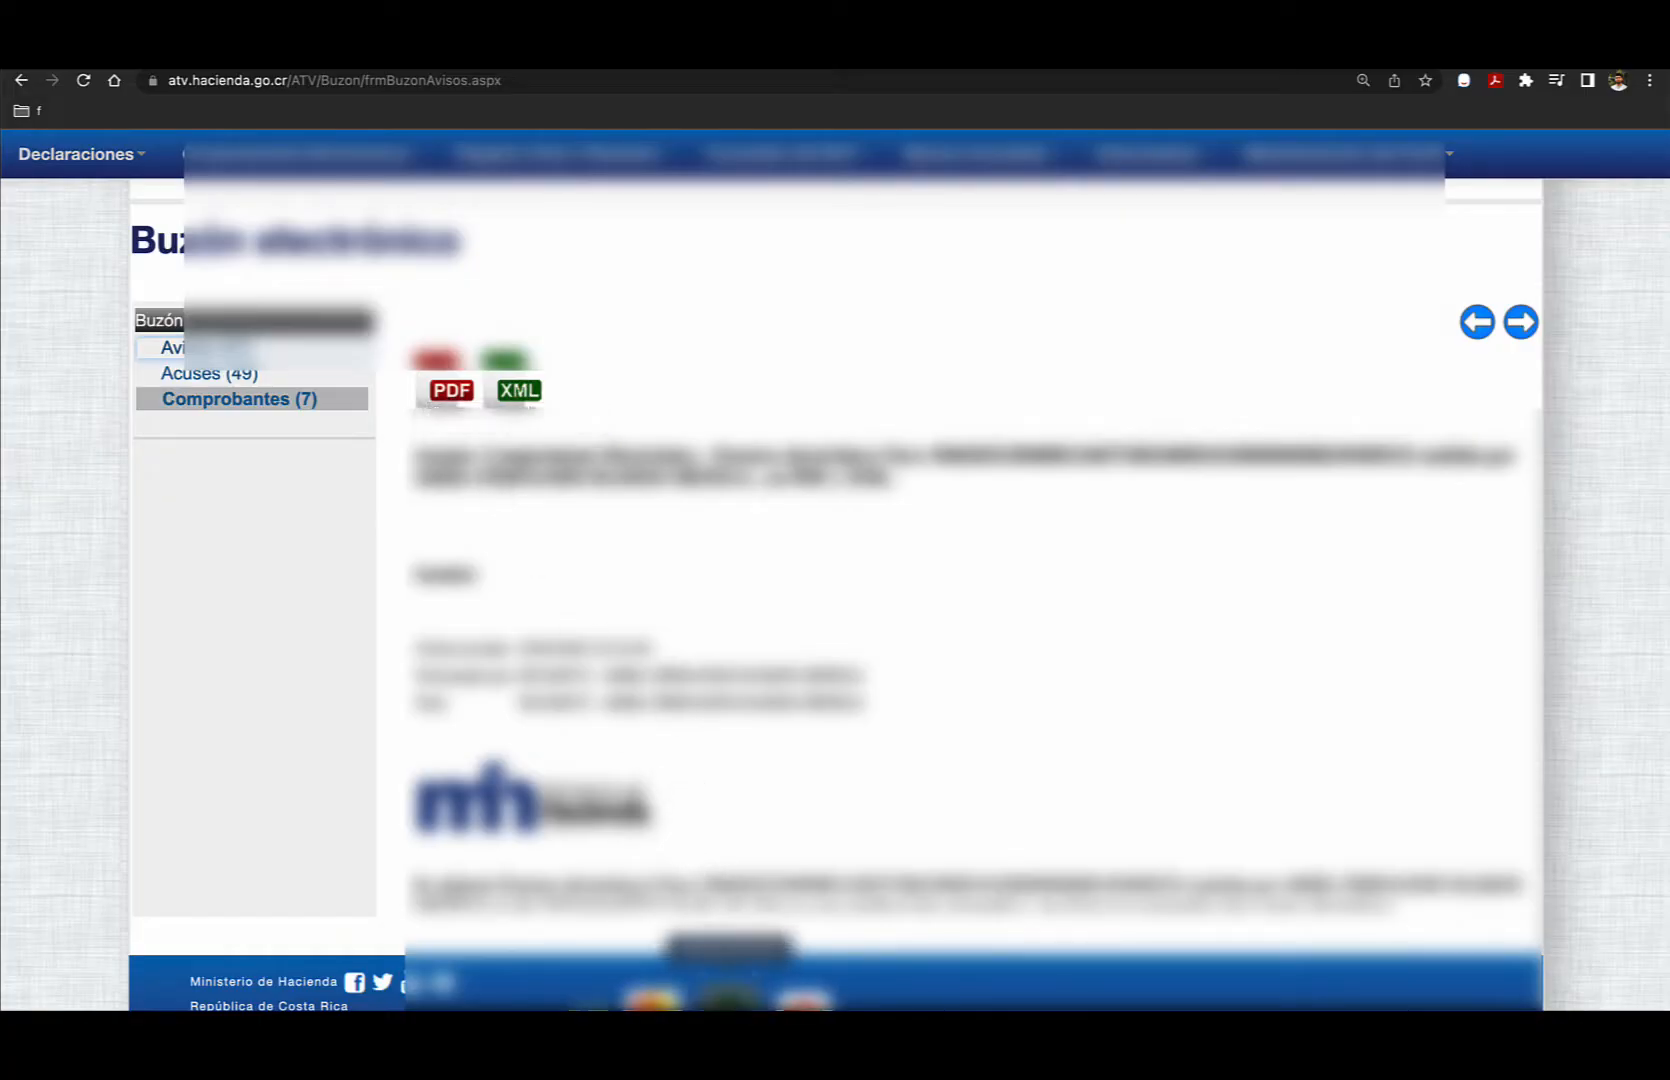
- Switch to the Excel workbook and add the headers Factura, Fecha and Cliente in B1:D1 beside INGRESOS
{"action": "left_click", "coordinate": [730, 1000]}
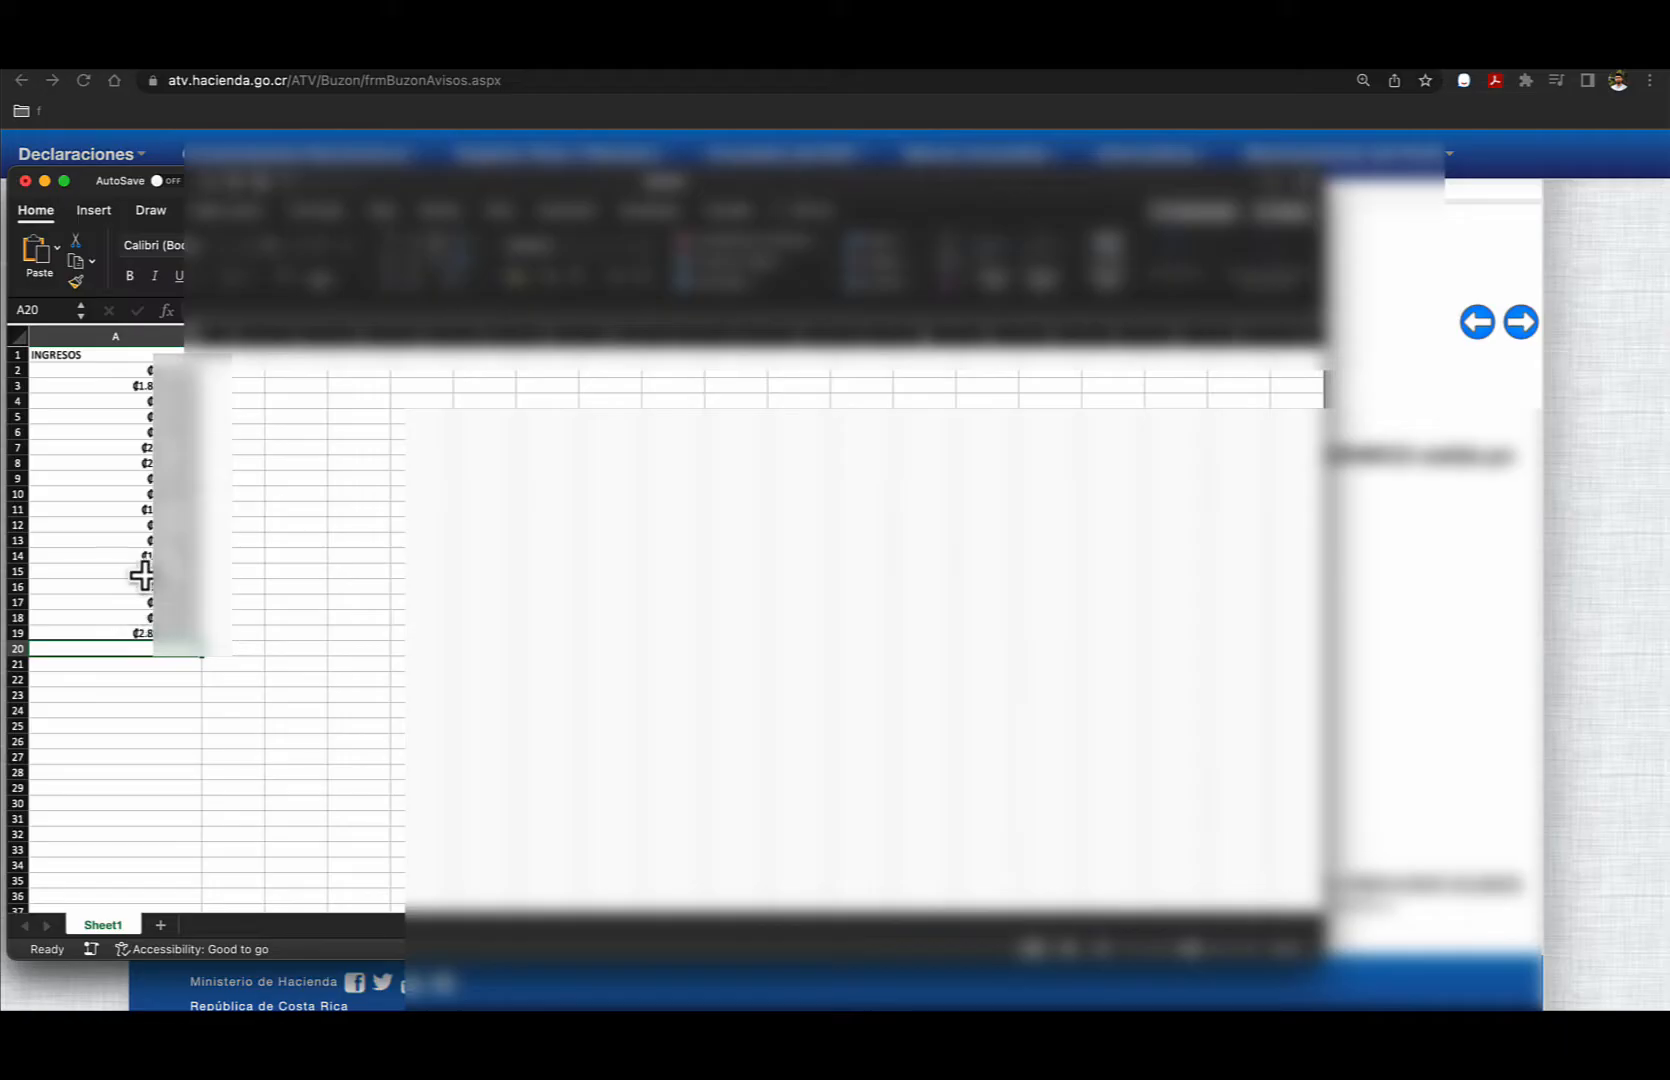
{"action": "left_click", "coordinate": [224, 357]}
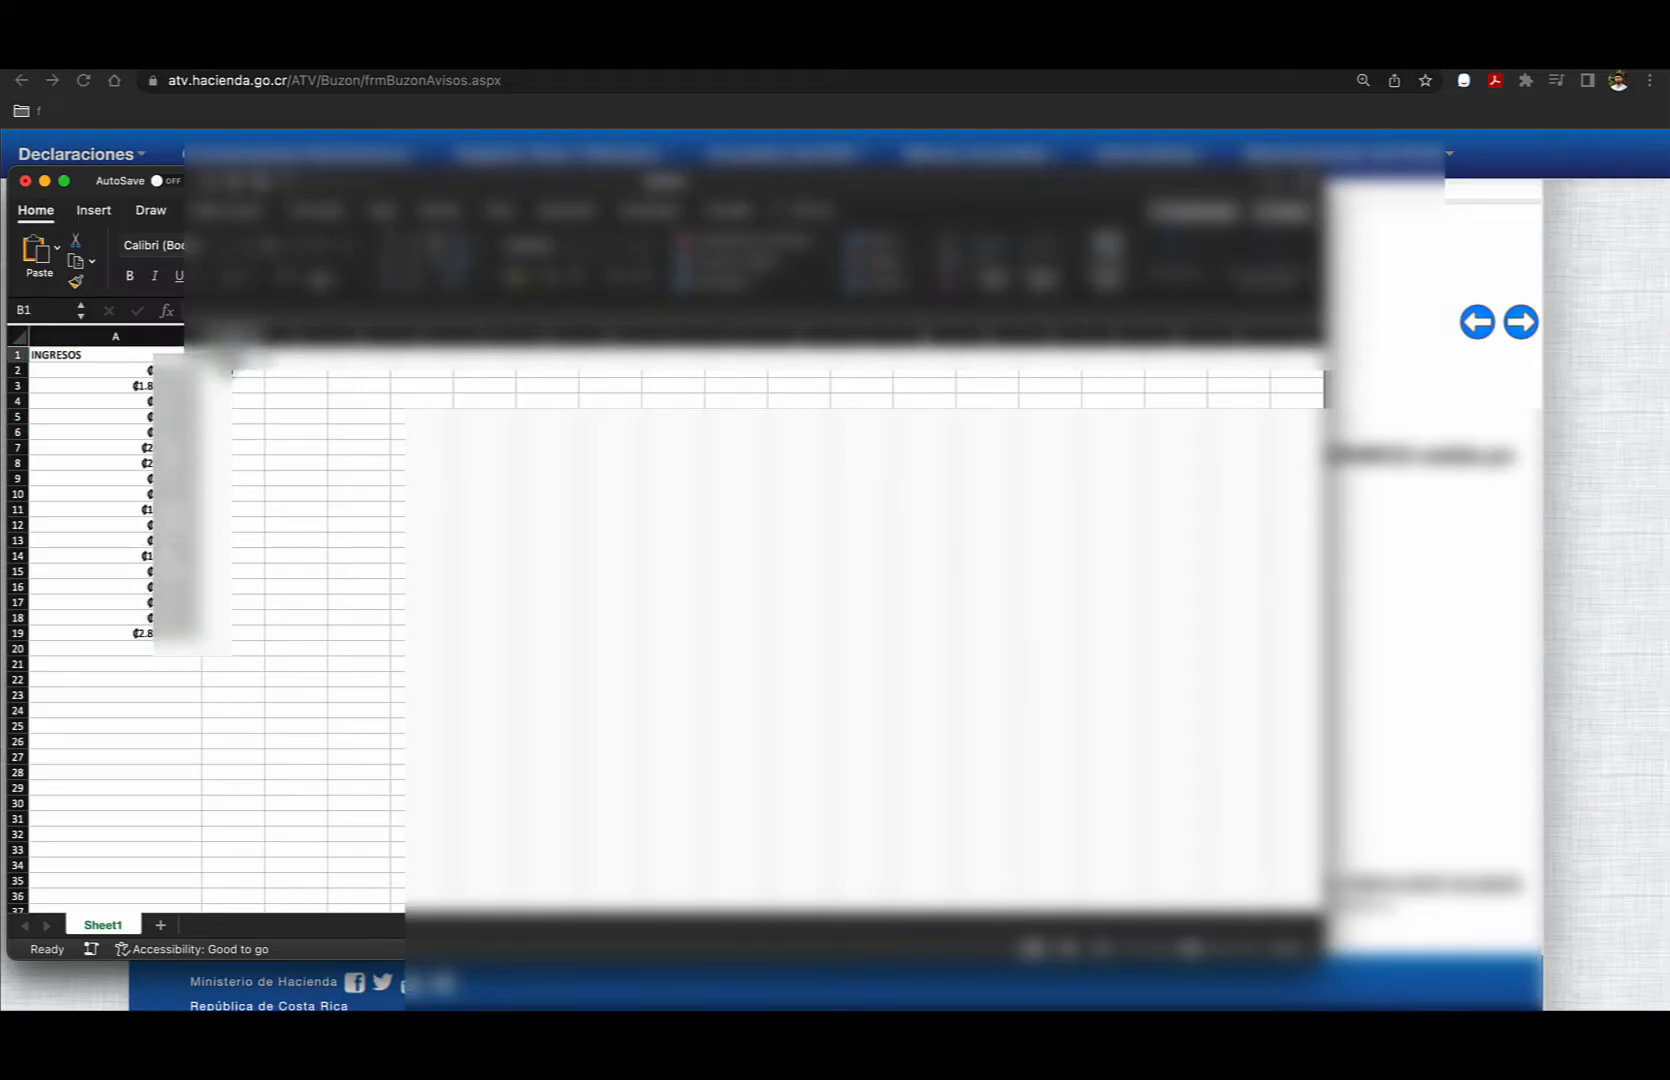
{"action": "type", "text": "GASTOS"}
{"action": "key", "text": "Tab"}
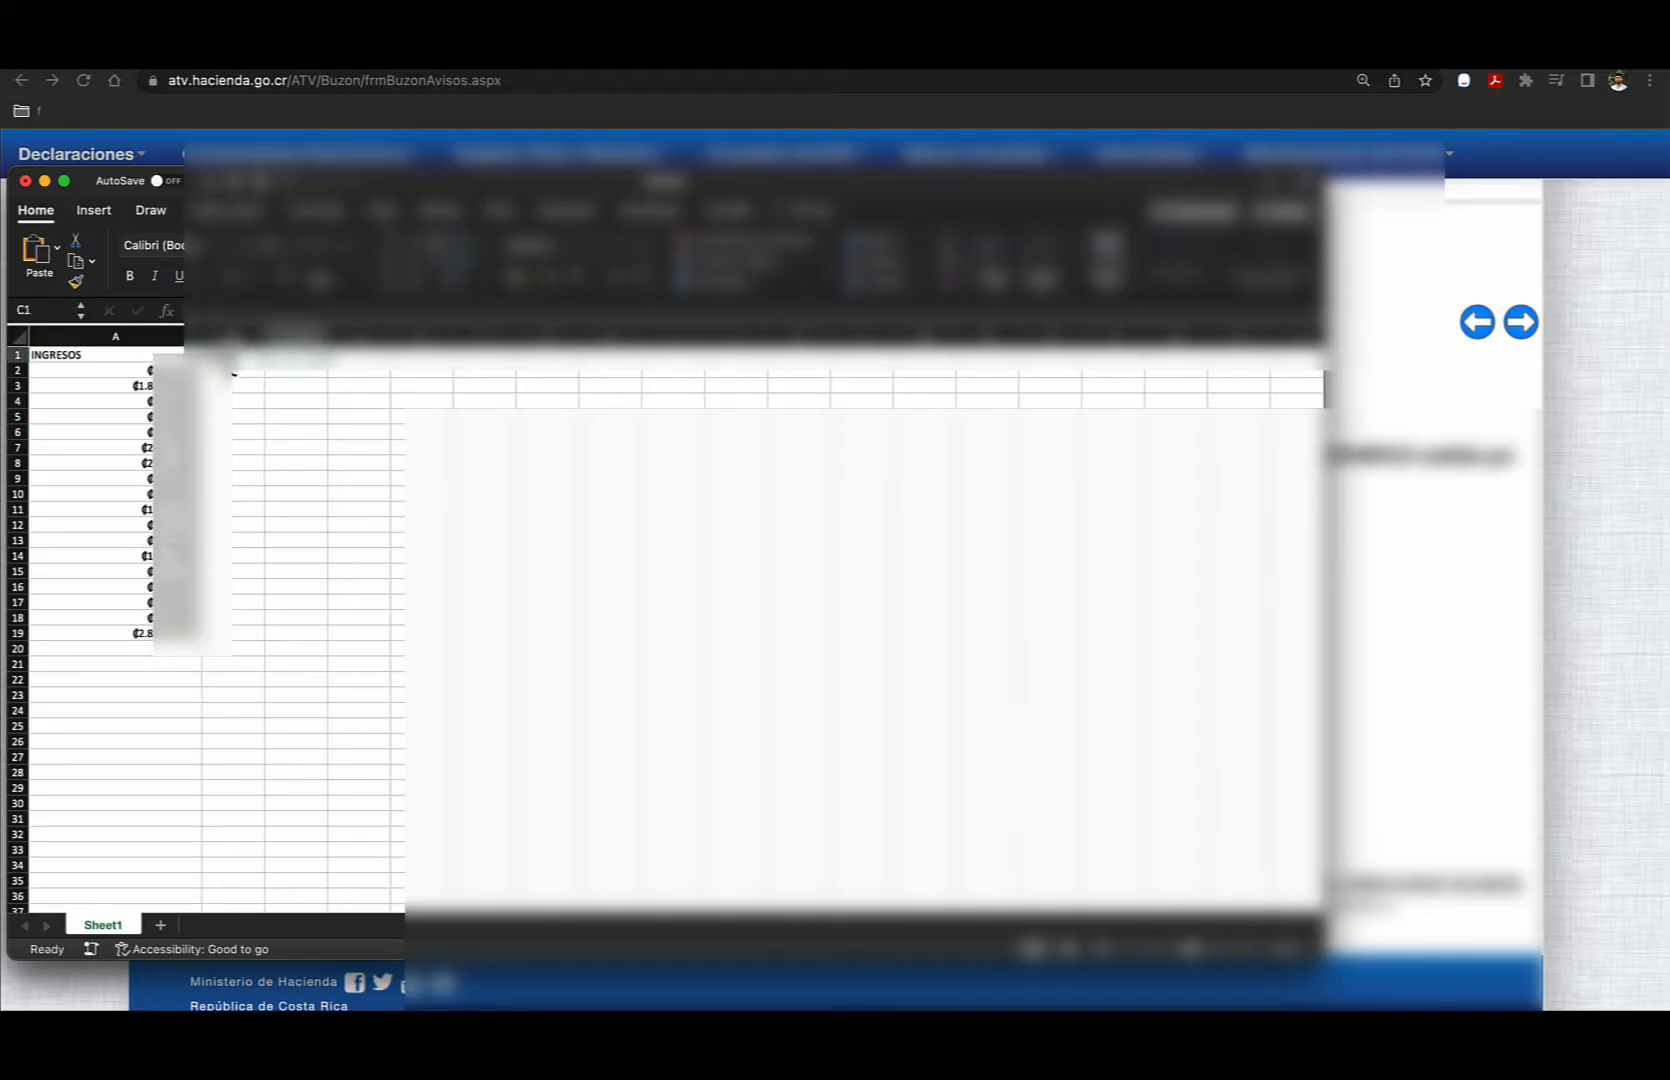
{"action": "type", "text": "Fecha"}
{"action": "key", "text": "Return"}
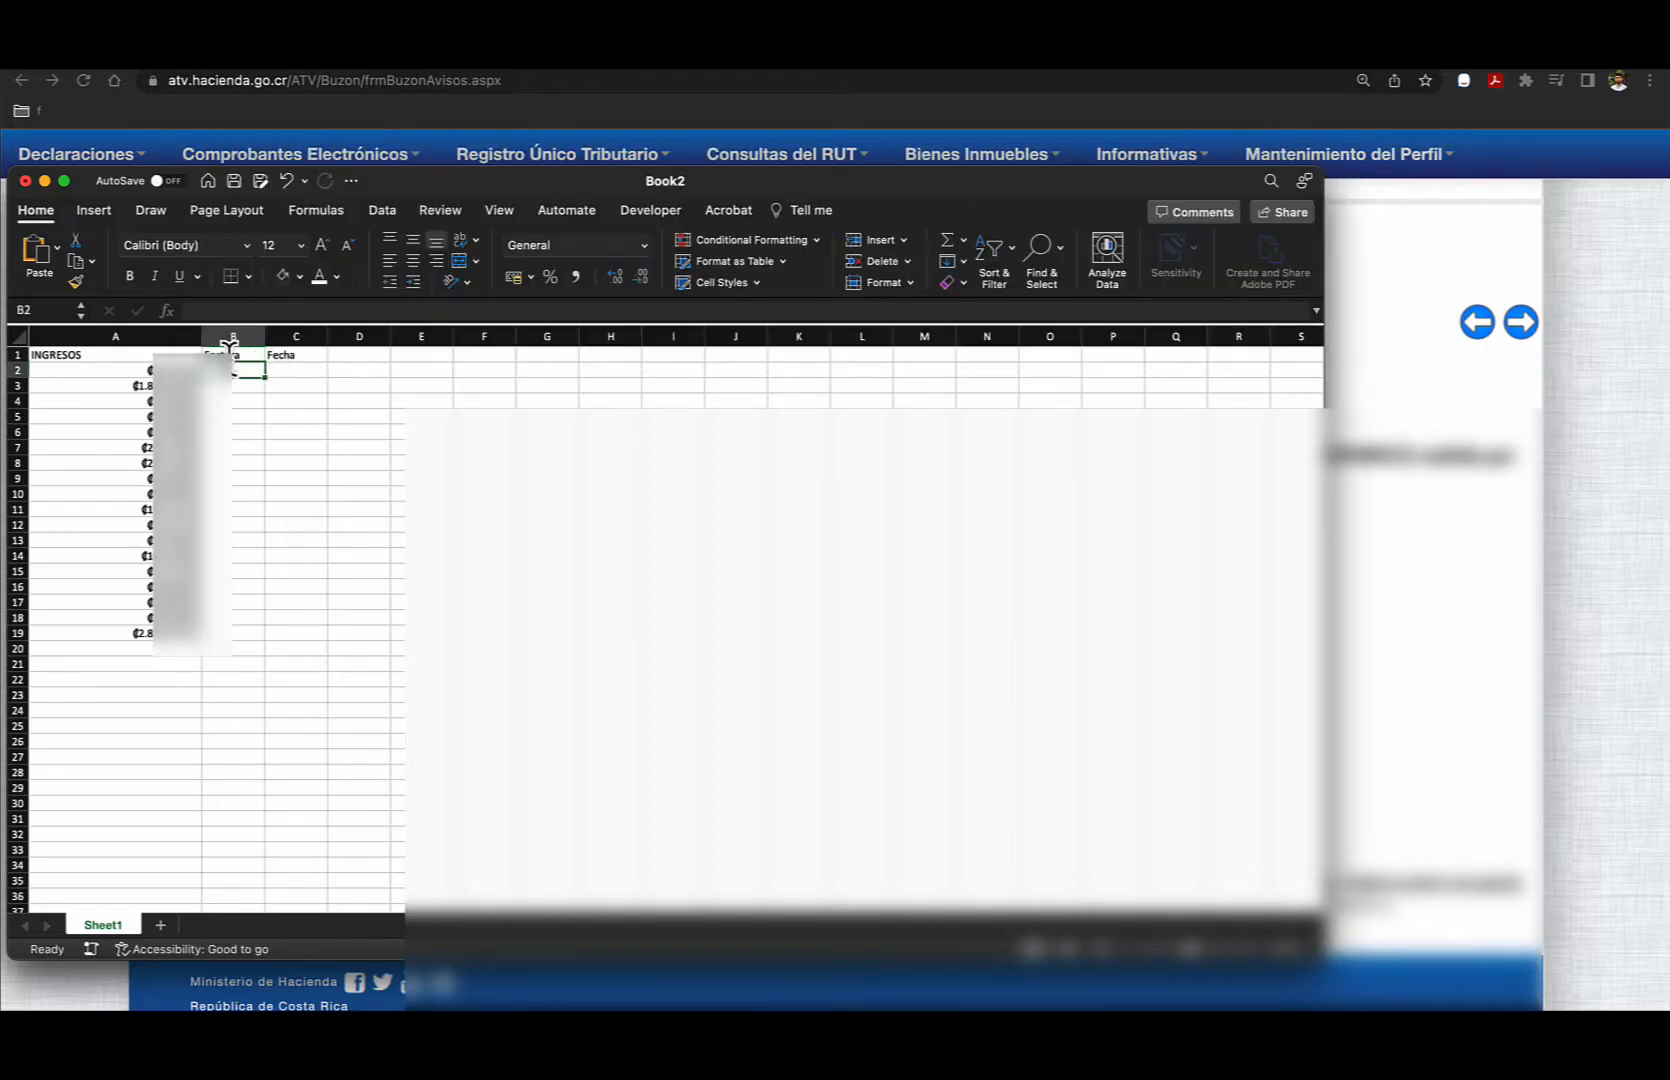
{"action": "key", "text": "Up"}
{"action": "key", "text": "Right"}
{"action": "key", "text": "Right"}
{"action": "type", "text": "Cliente"}
{"action": "key", "text": "Return"}
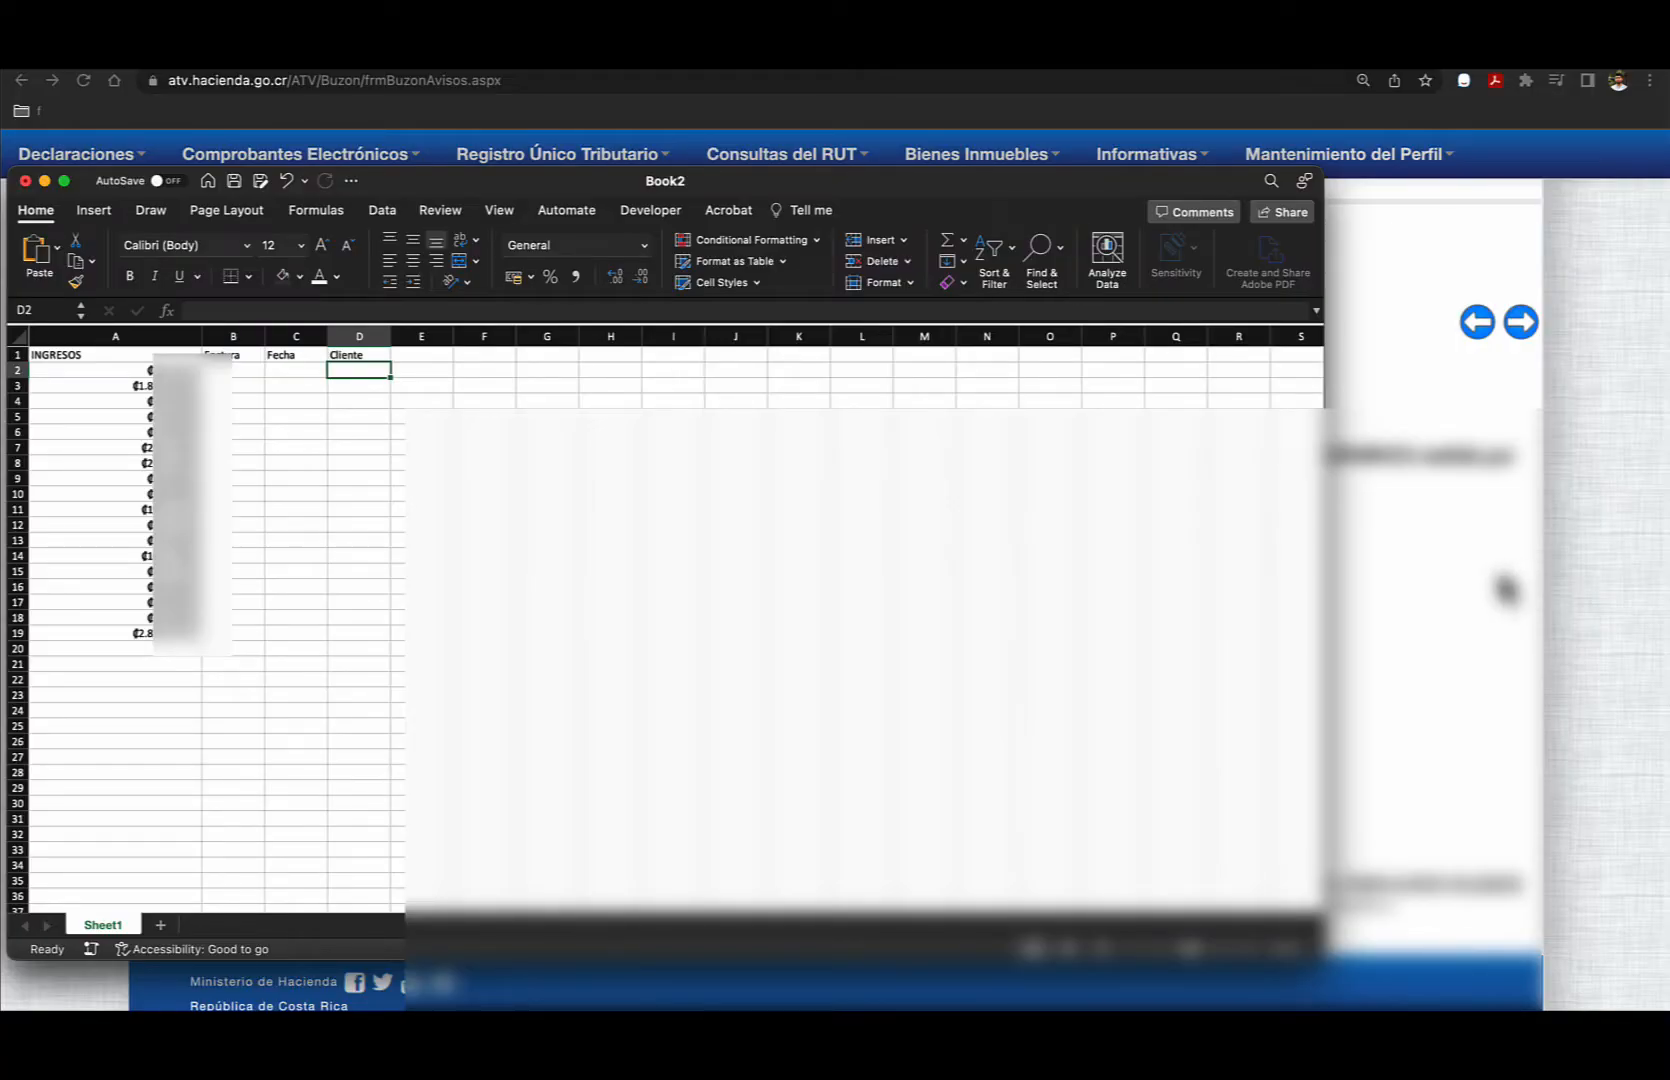
- Return to the Hacienda PDF and examine the annual brackets and rates for individuals with lucrative activities, from exempt to 25%
{"action": "left_click", "coordinate": [1505, 590]}
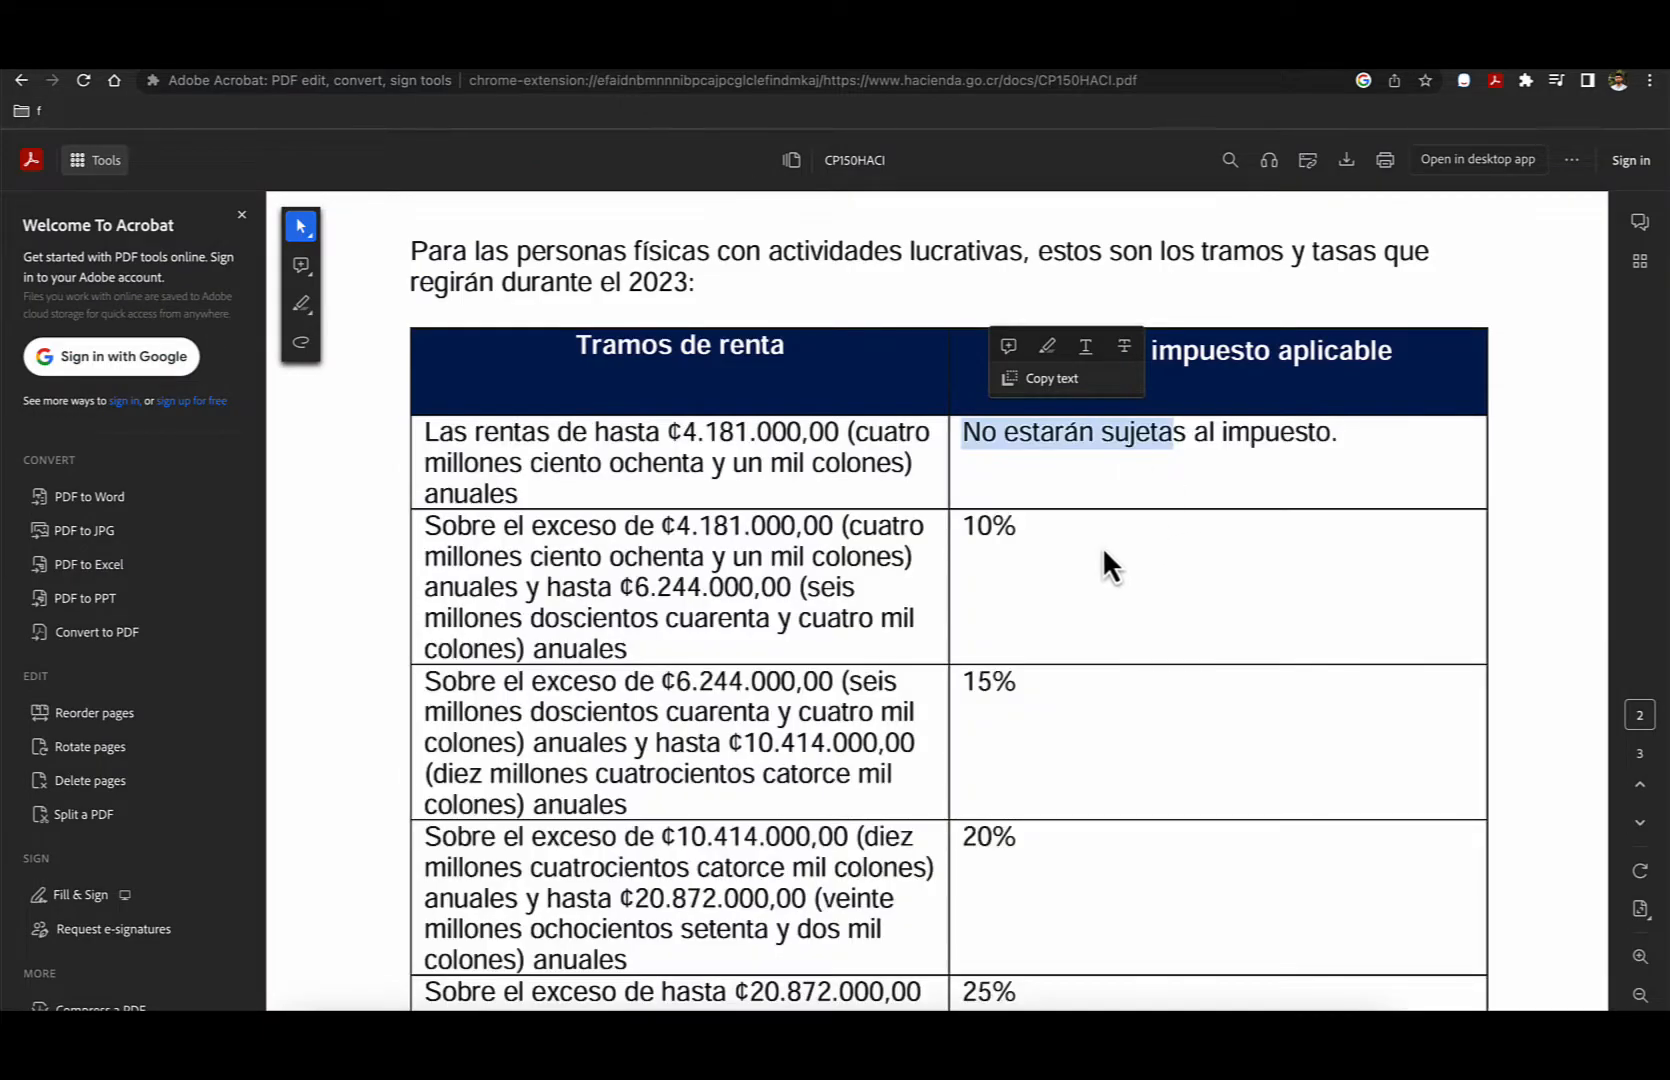
{"action": "left_click", "coordinate": [1075, 582]}
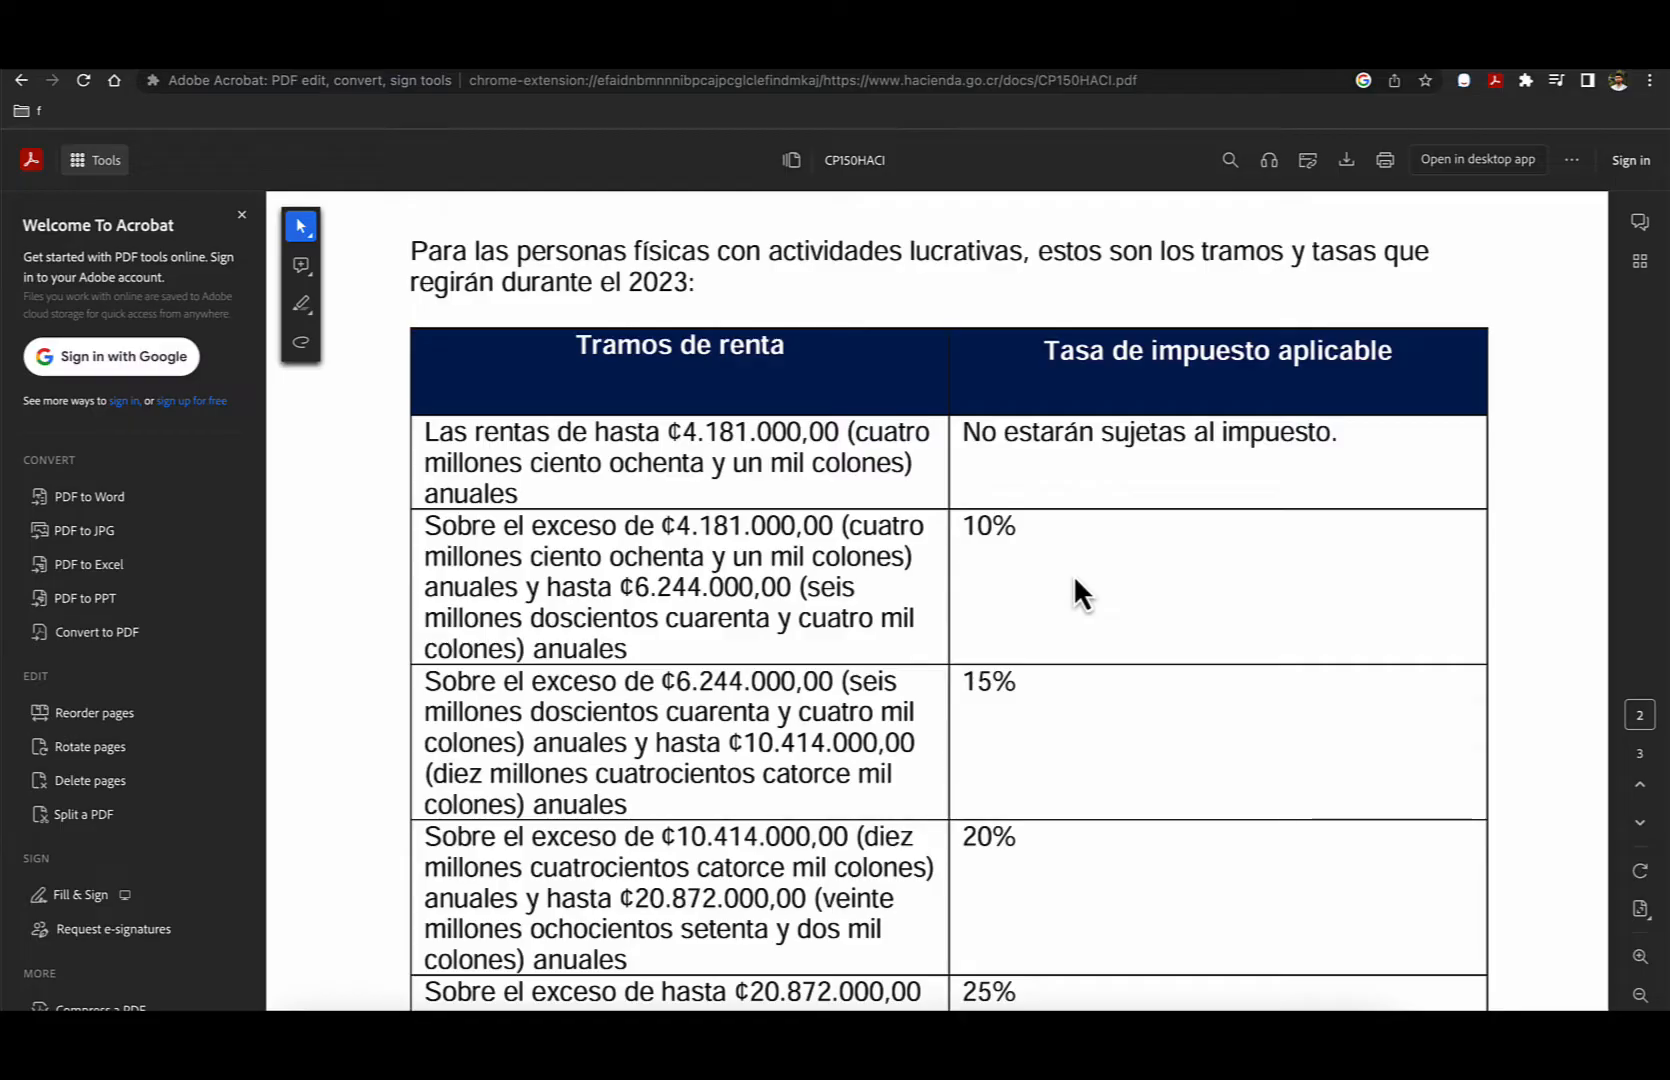
{"action": "scroll", "coordinate": [1063, 577], "scroll_direction": "down", "scroll_amount": 1}
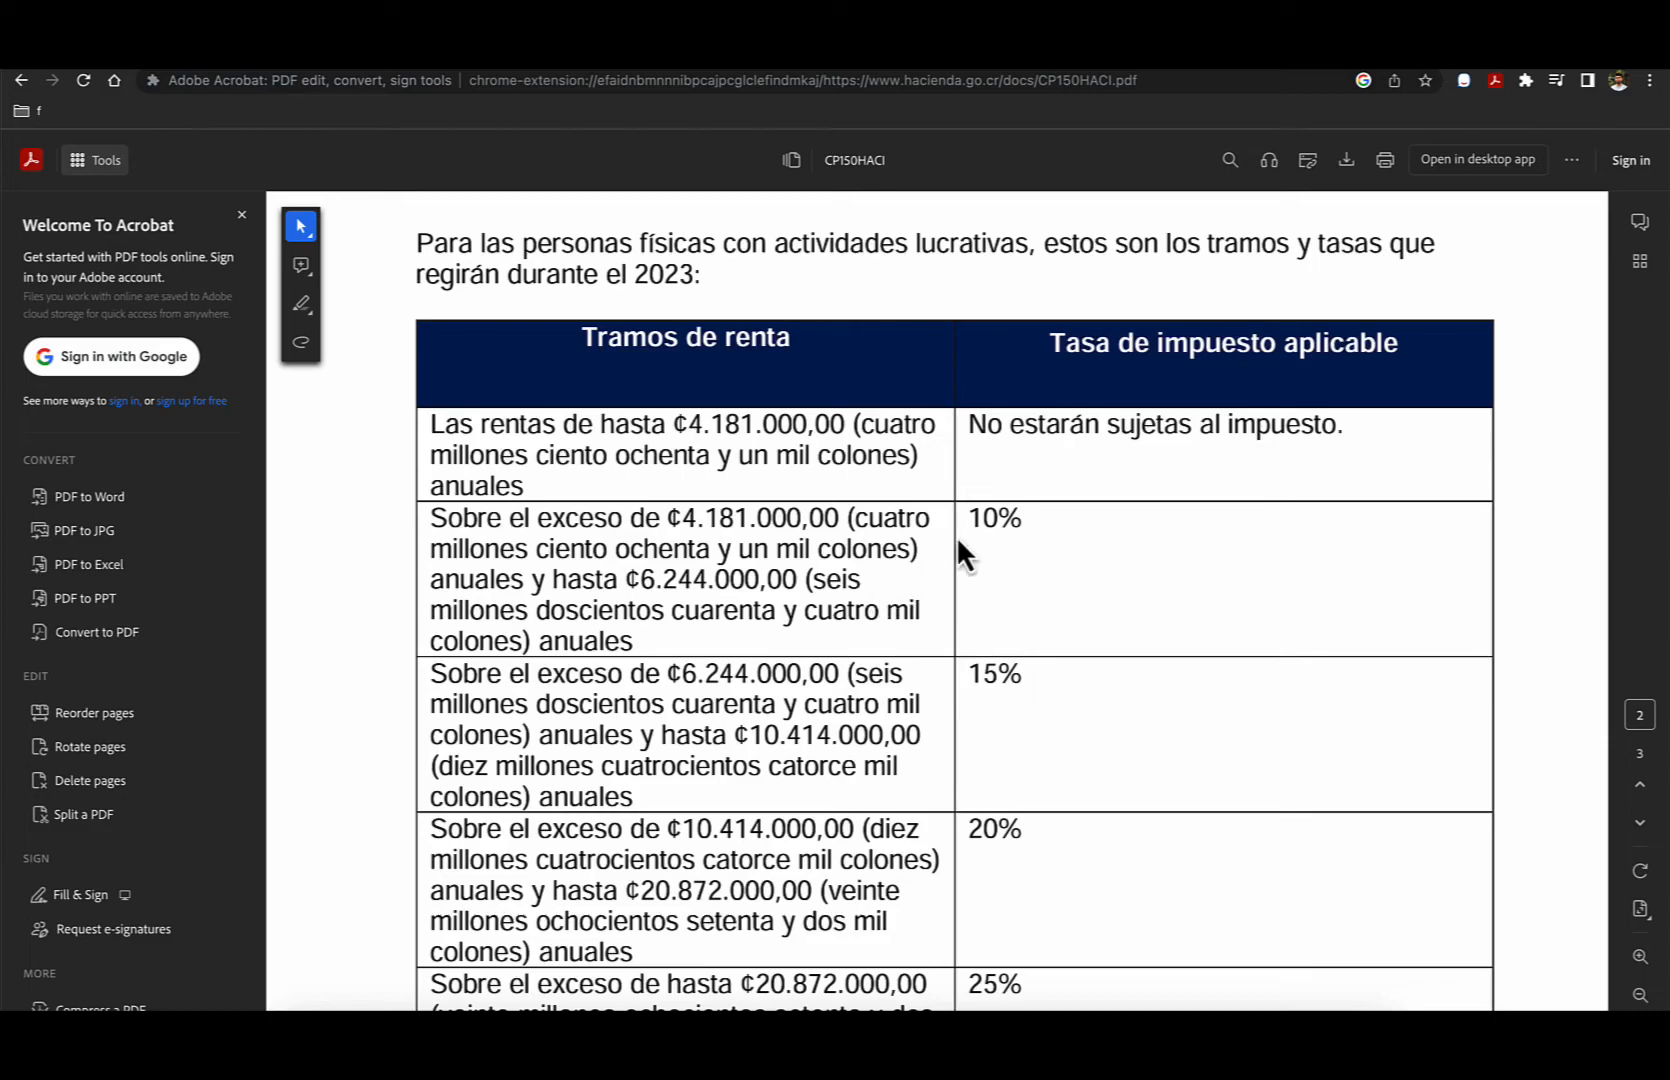
{"action": "left_click_drag", "start_coordinate": [972, 518], "coordinate": [1011, 516]}
{"action": "left_click", "coordinate": [1014, 520]}
{"action": "scroll", "coordinate": [789, 714], "scroll_direction": "down", "scroll_amount": 3}
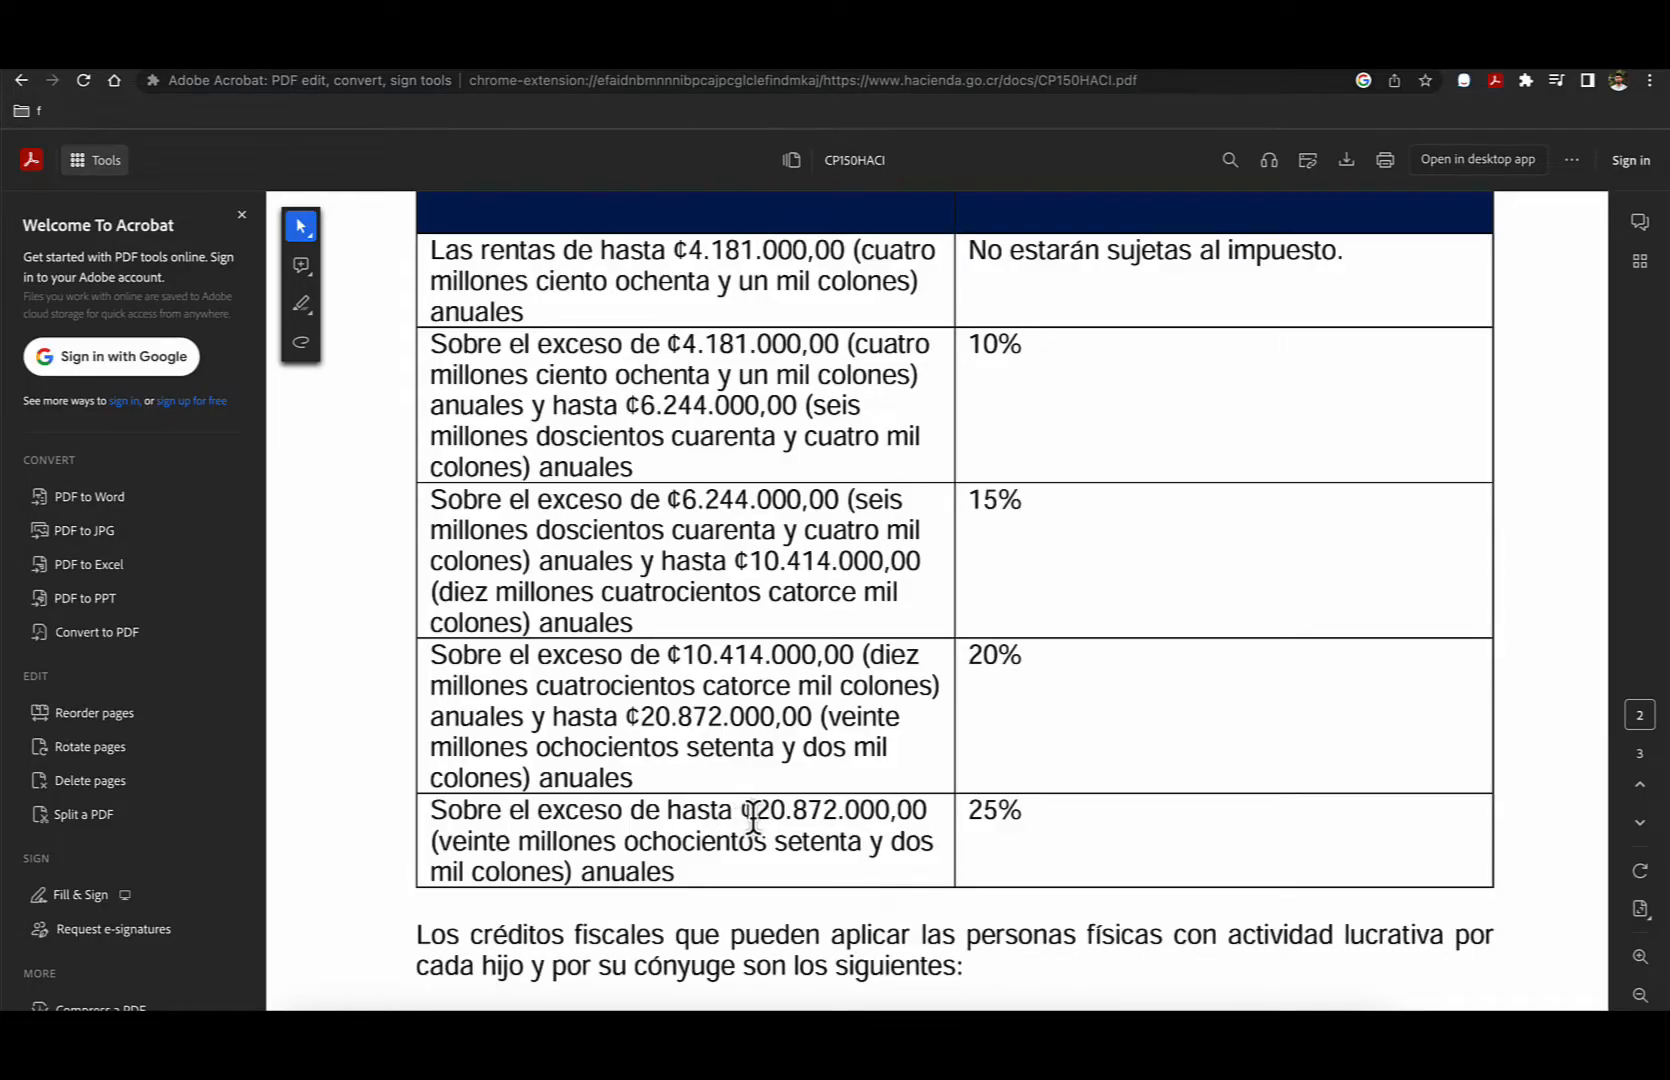
{"action": "left_click_drag", "start_coordinate": [753, 816], "coordinate": [1000, 804]}
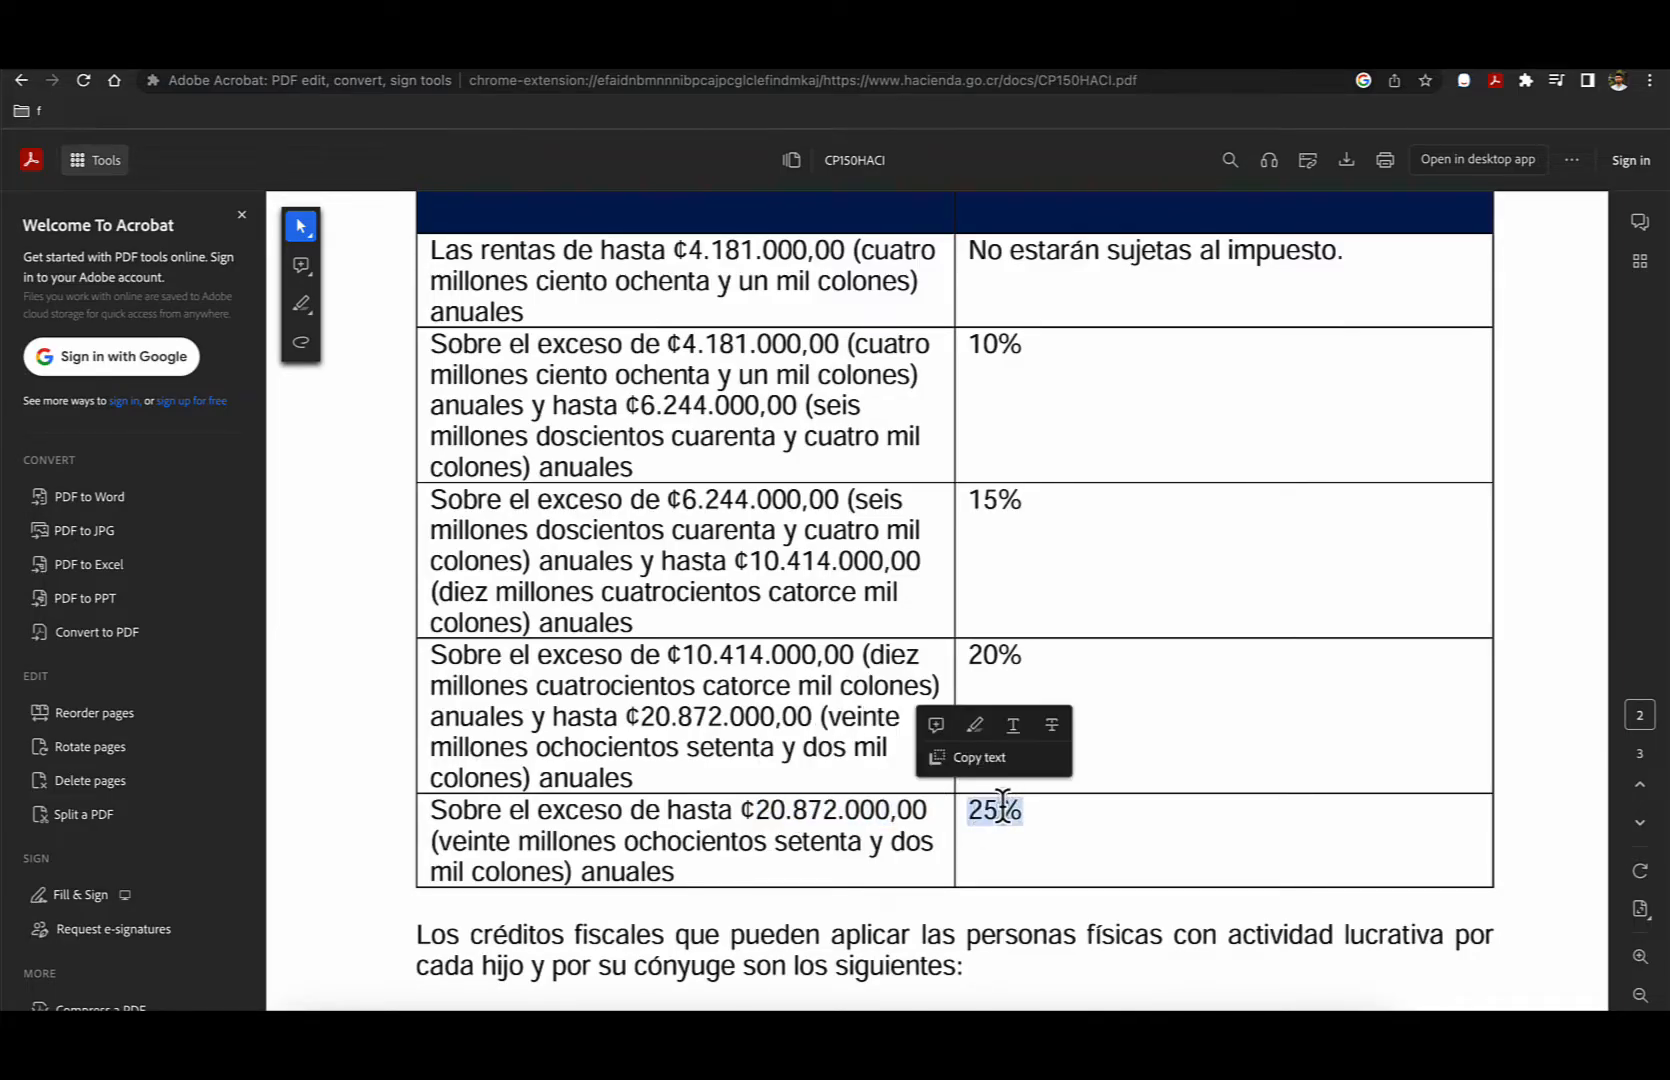
{"action": "left_click", "coordinate": [1123, 728]}
{"action": "scroll", "coordinate": [1123, 728], "scroll_direction": "up", "scroll_amount": 1}
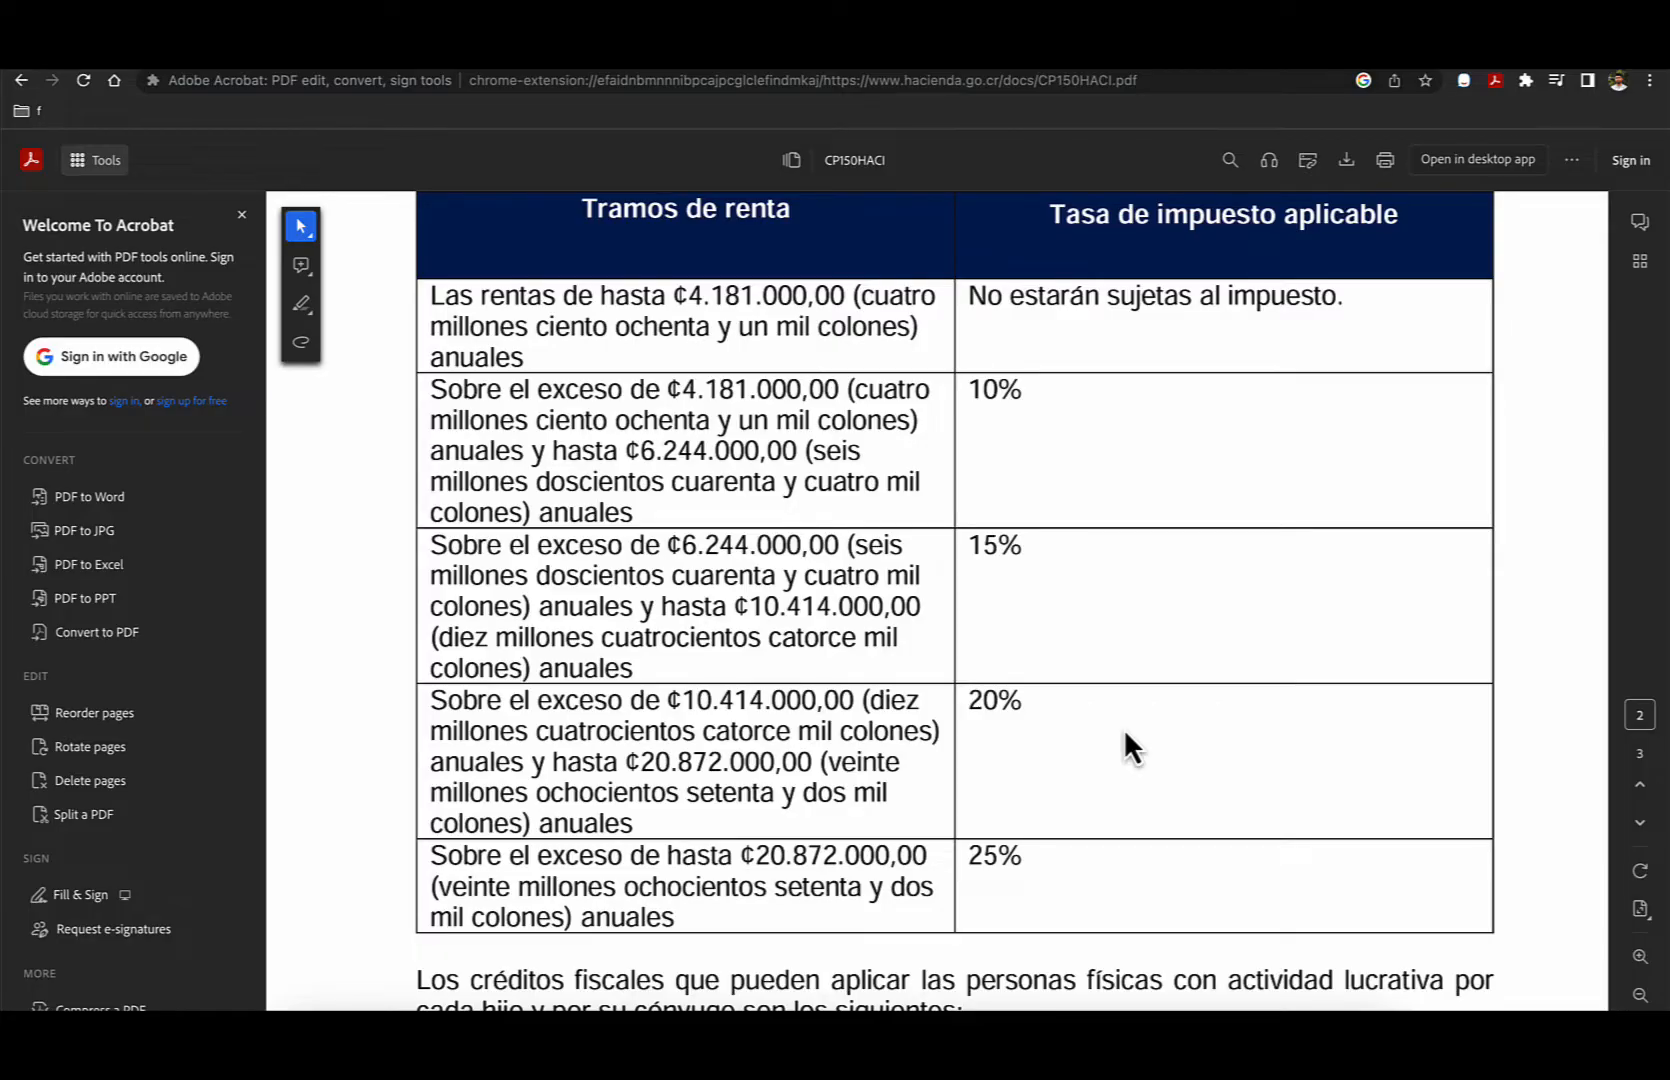
- Switch back to the Excel workbook and add a new worksheet
{"action": "left_click", "coordinate": [714, 1000]}
{"action": "left_click", "coordinate": [710, 384]}
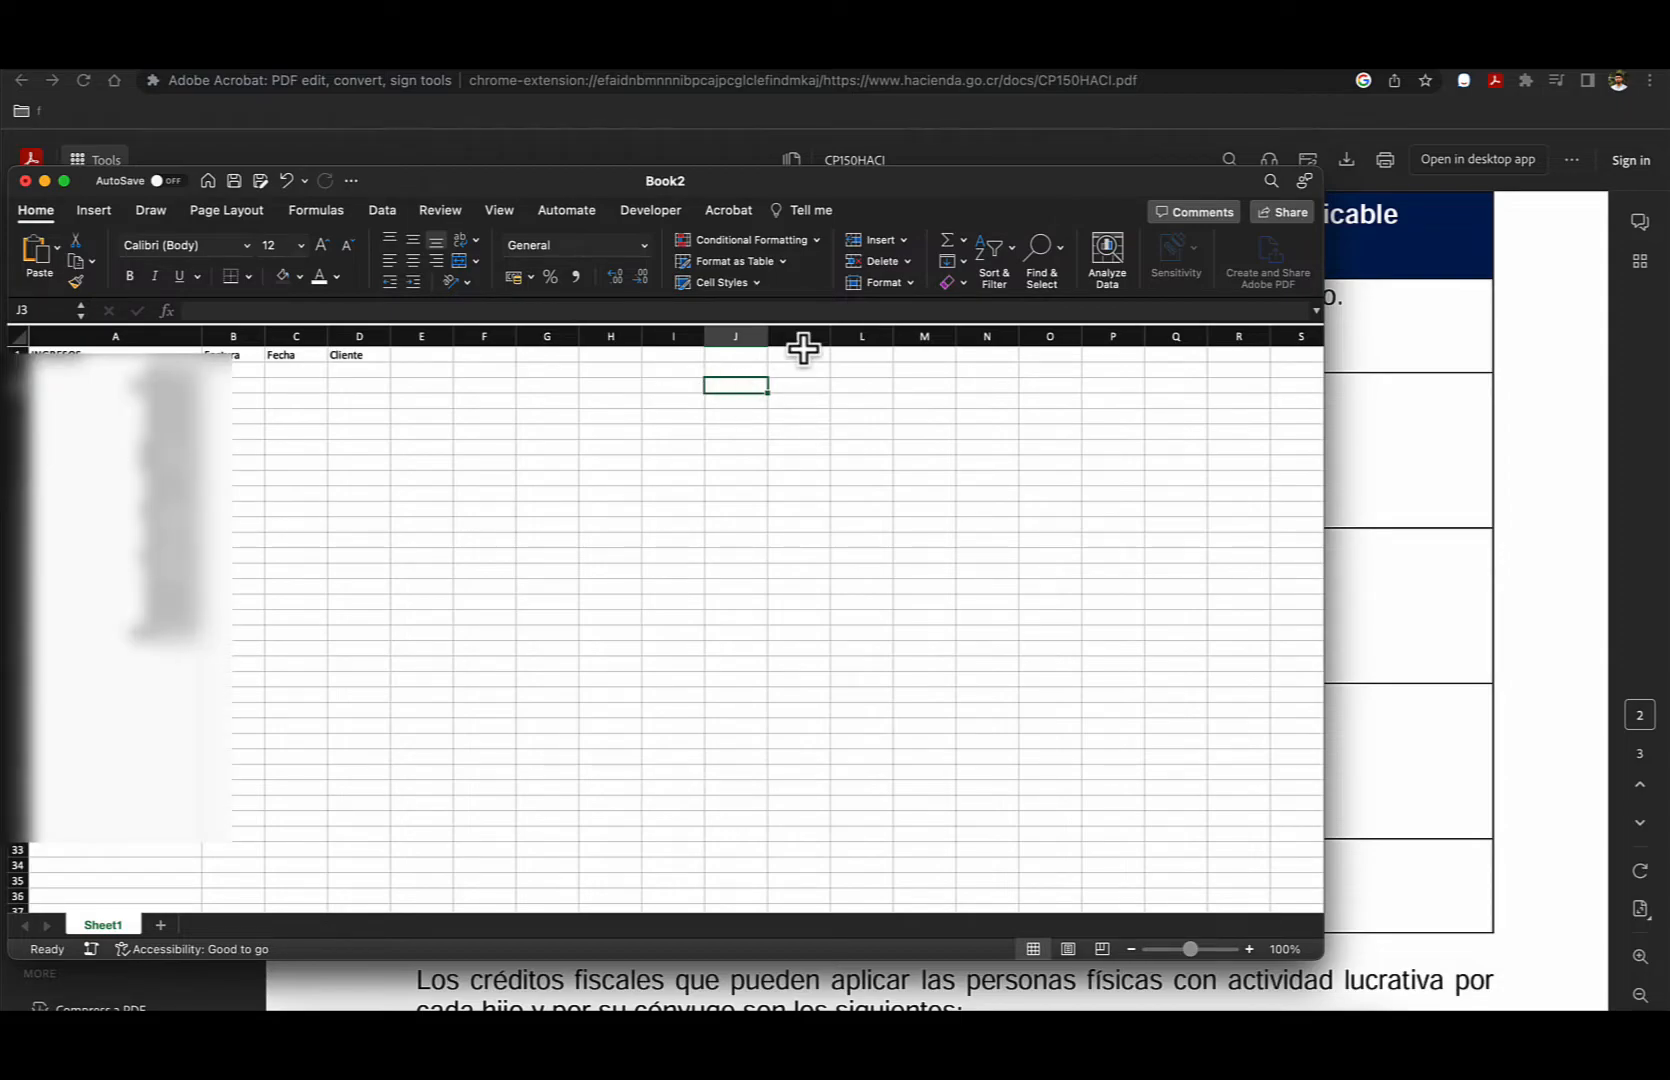
{"action": "scroll", "coordinate": [780, 368], "scroll_direction": "up", "scroll_amount": 5}
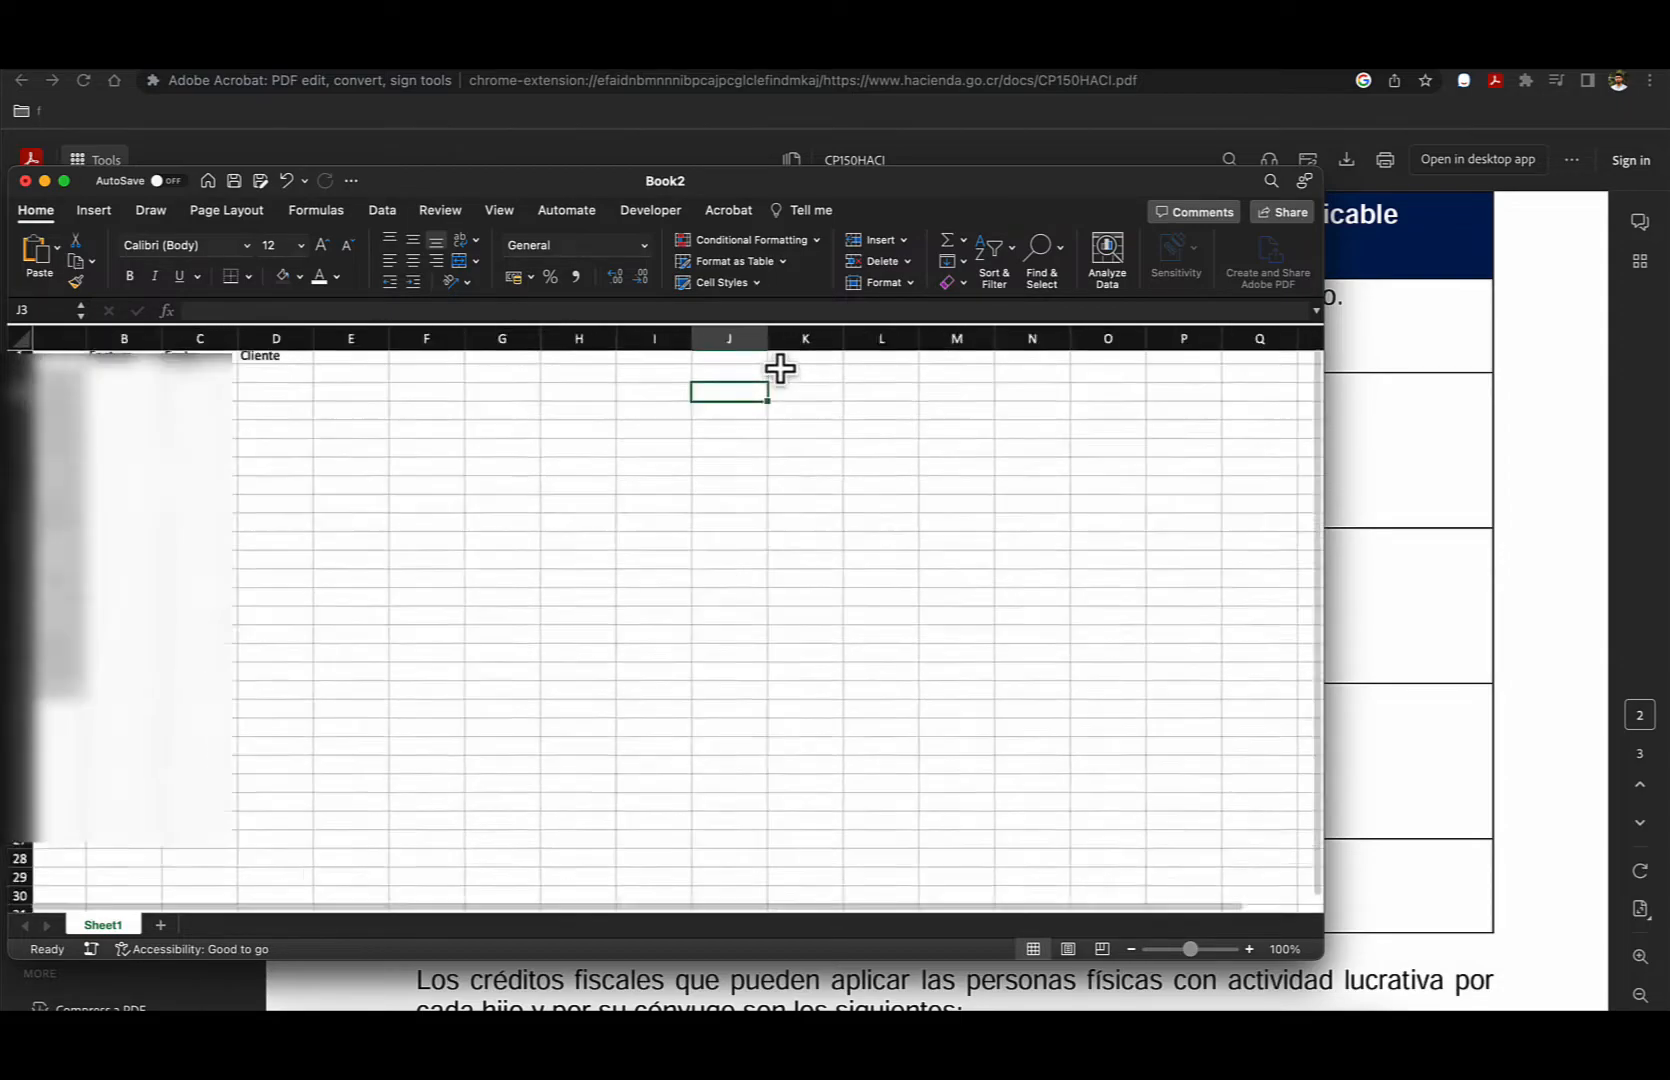
{"action": "left_click", "coordinate": [708, 387]}
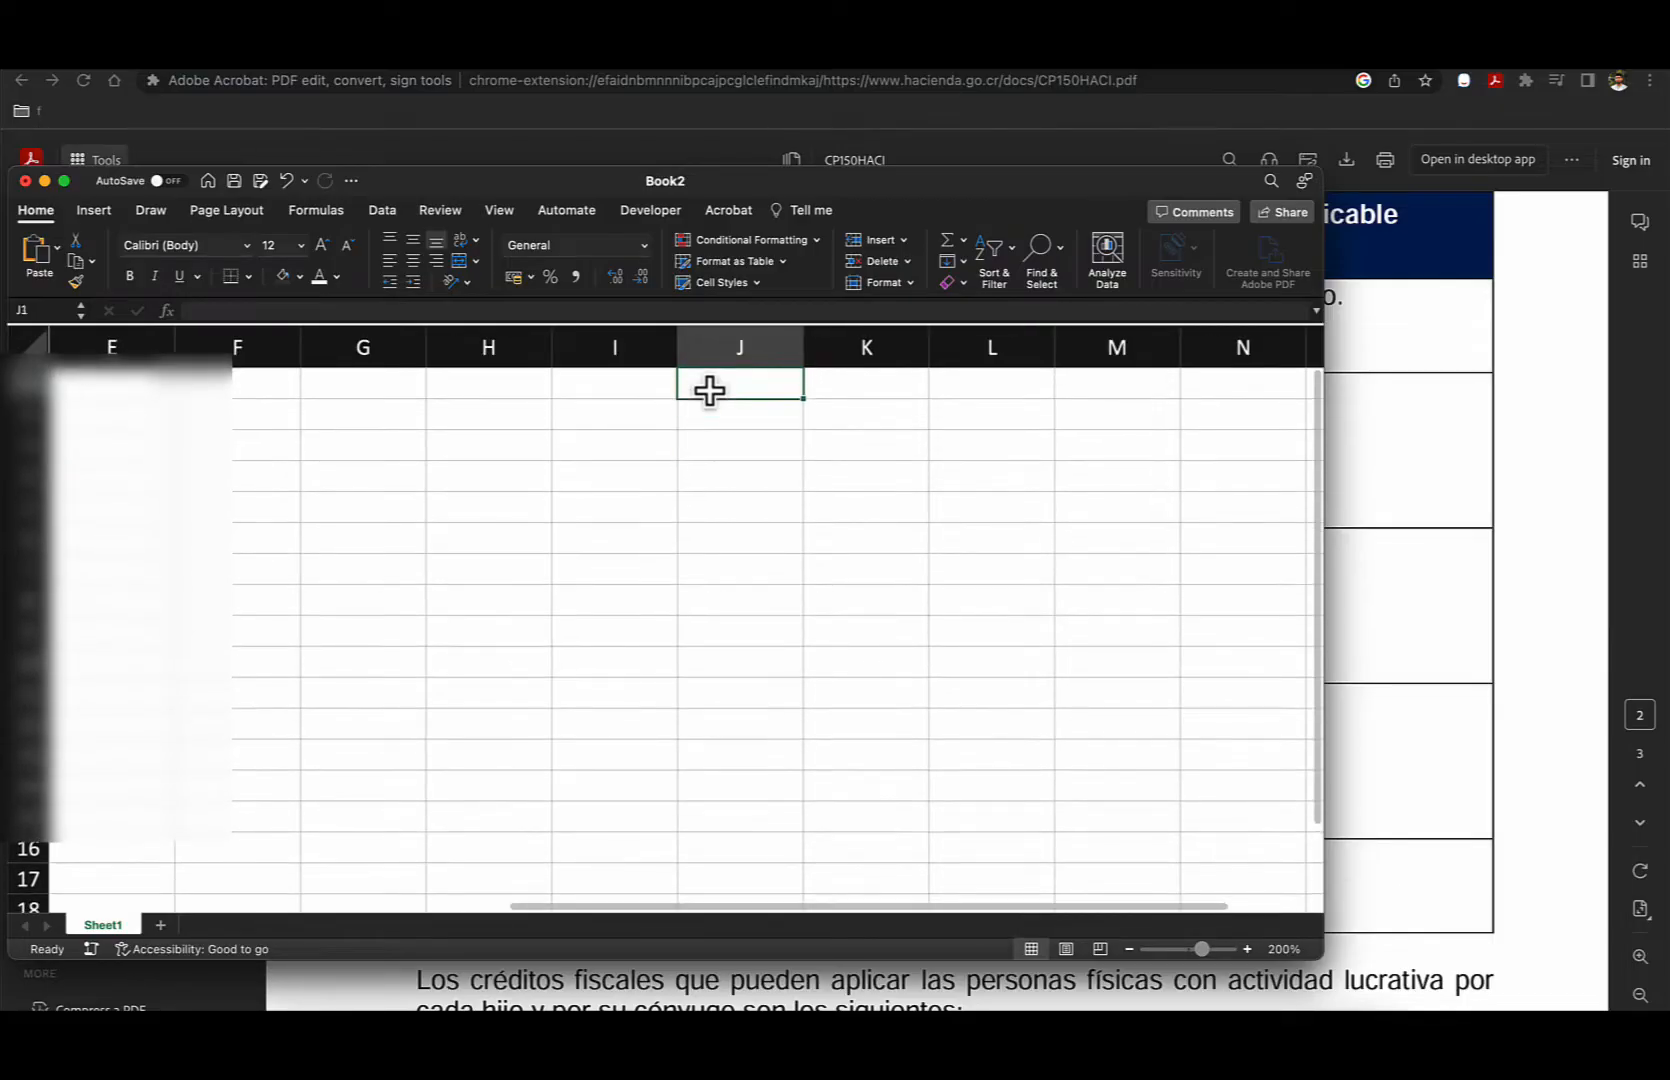
{"action": "left_click", "coordinate": [160, 922]}
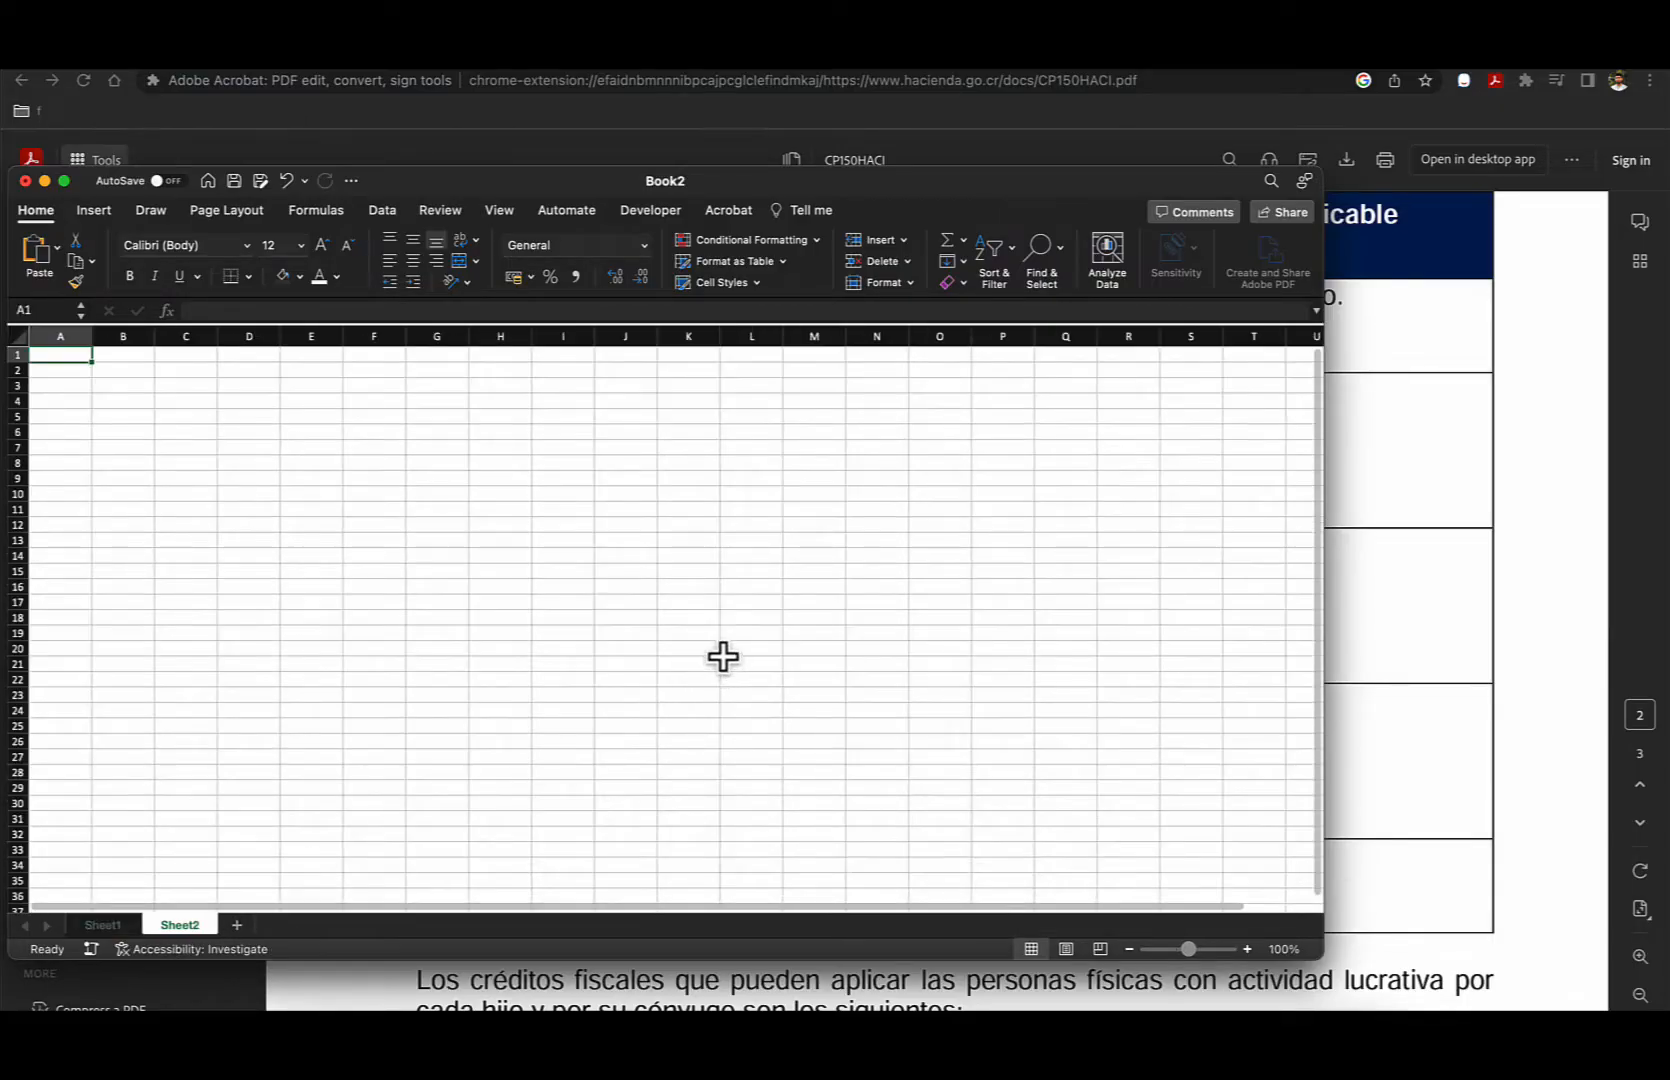
- Enter the column headers Monto, Factura and Cliente in A1:C1 of the blank worksheet
{"action": "scroll", "coordinate": [69, 370], "scroll_direction": "up", "scroll_amount": 5}
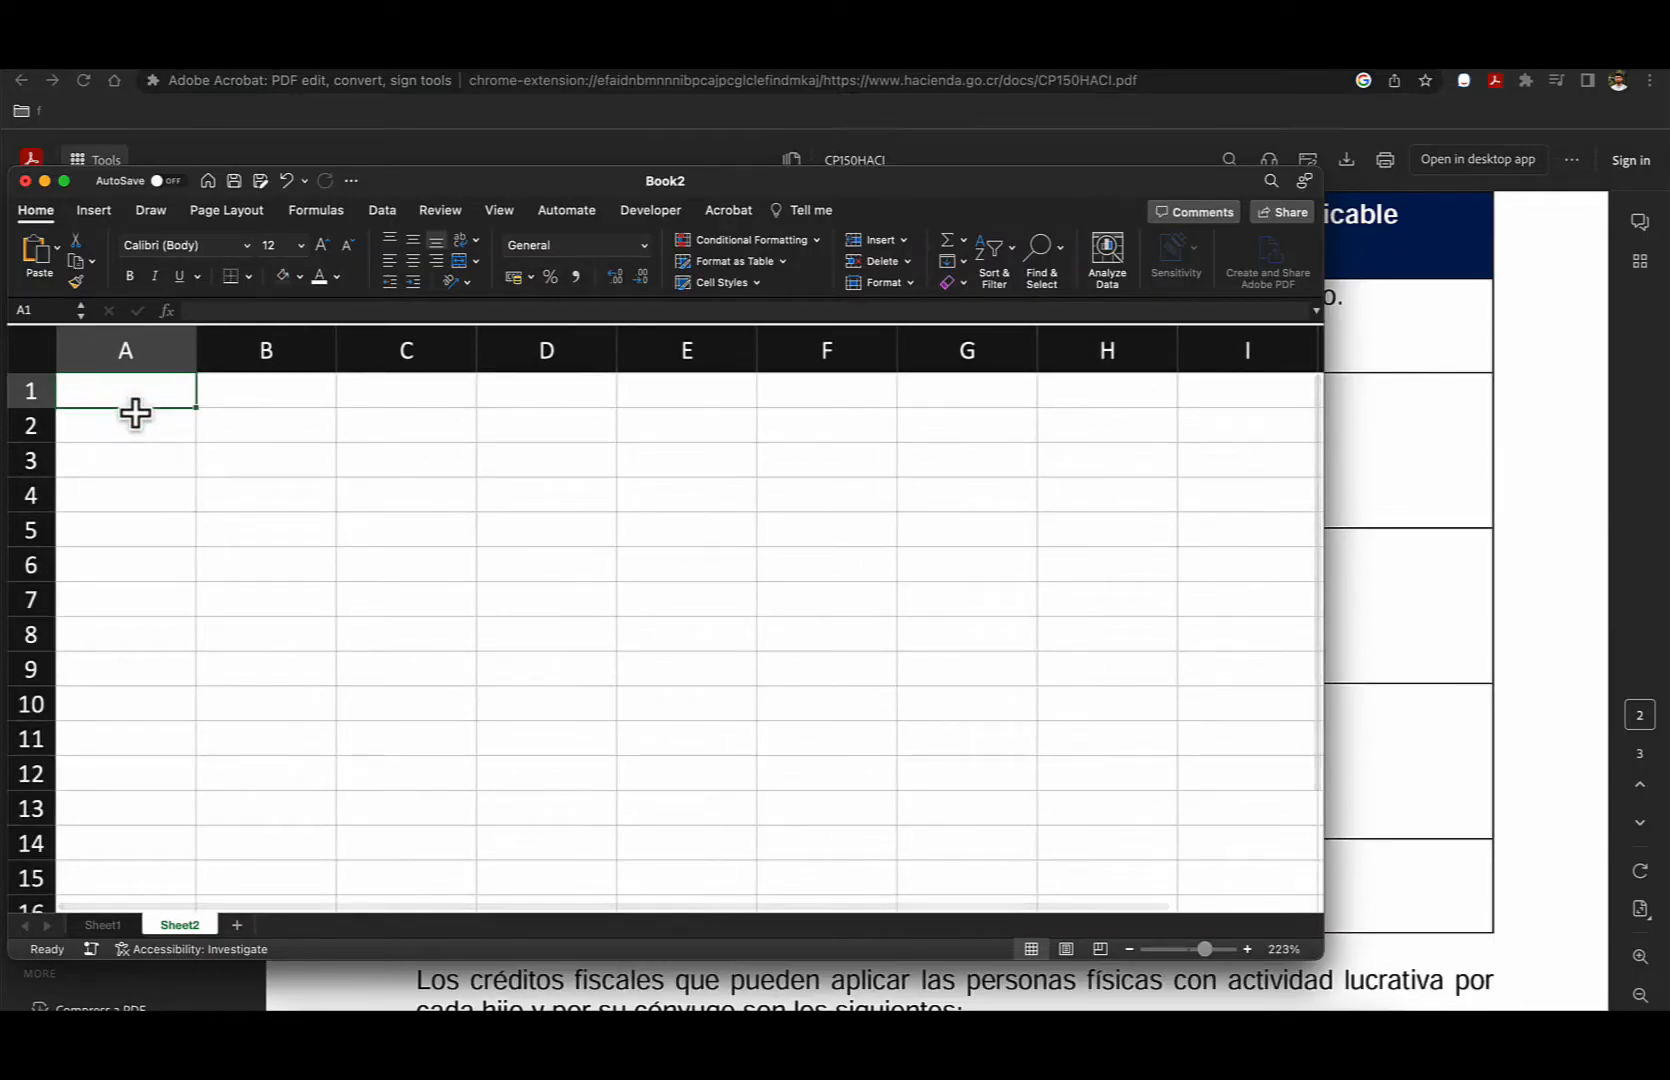
{"action": "type", "text": "Monto"}
{"action": "key", "text": "Tab"}
{"action": "type", "text": "Fact"}
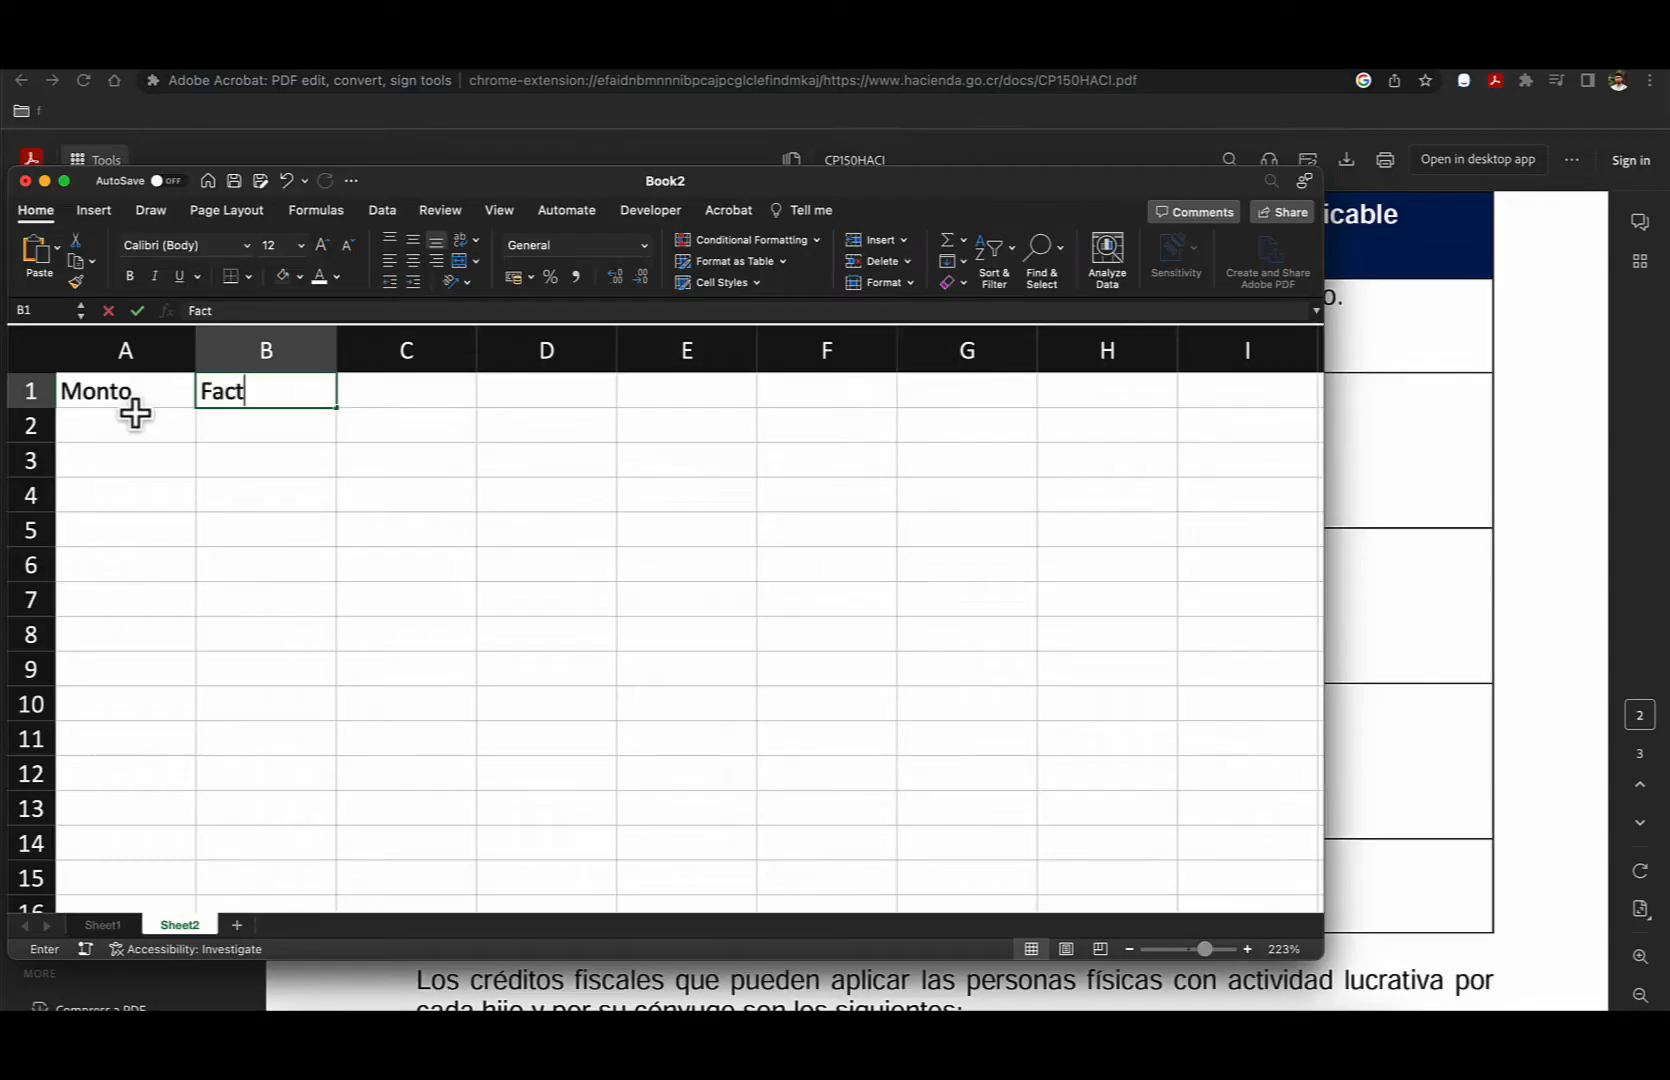
{"action": "type", "text": "ura"}
{"action": "key", "text": "Return"}
{"action": "key", "text": "Up"}
{"action": "key", "text": "Right"}
{"action": "key", "text": "Right"}
{"action": "type", "text": "Cliente"}
{"action": "key", "text": "Return"}
- Enter the amount 1000 in cell A2 under Monto
{"action": "key", "text": "Left"}
{"action": "key", "text": "Left"}
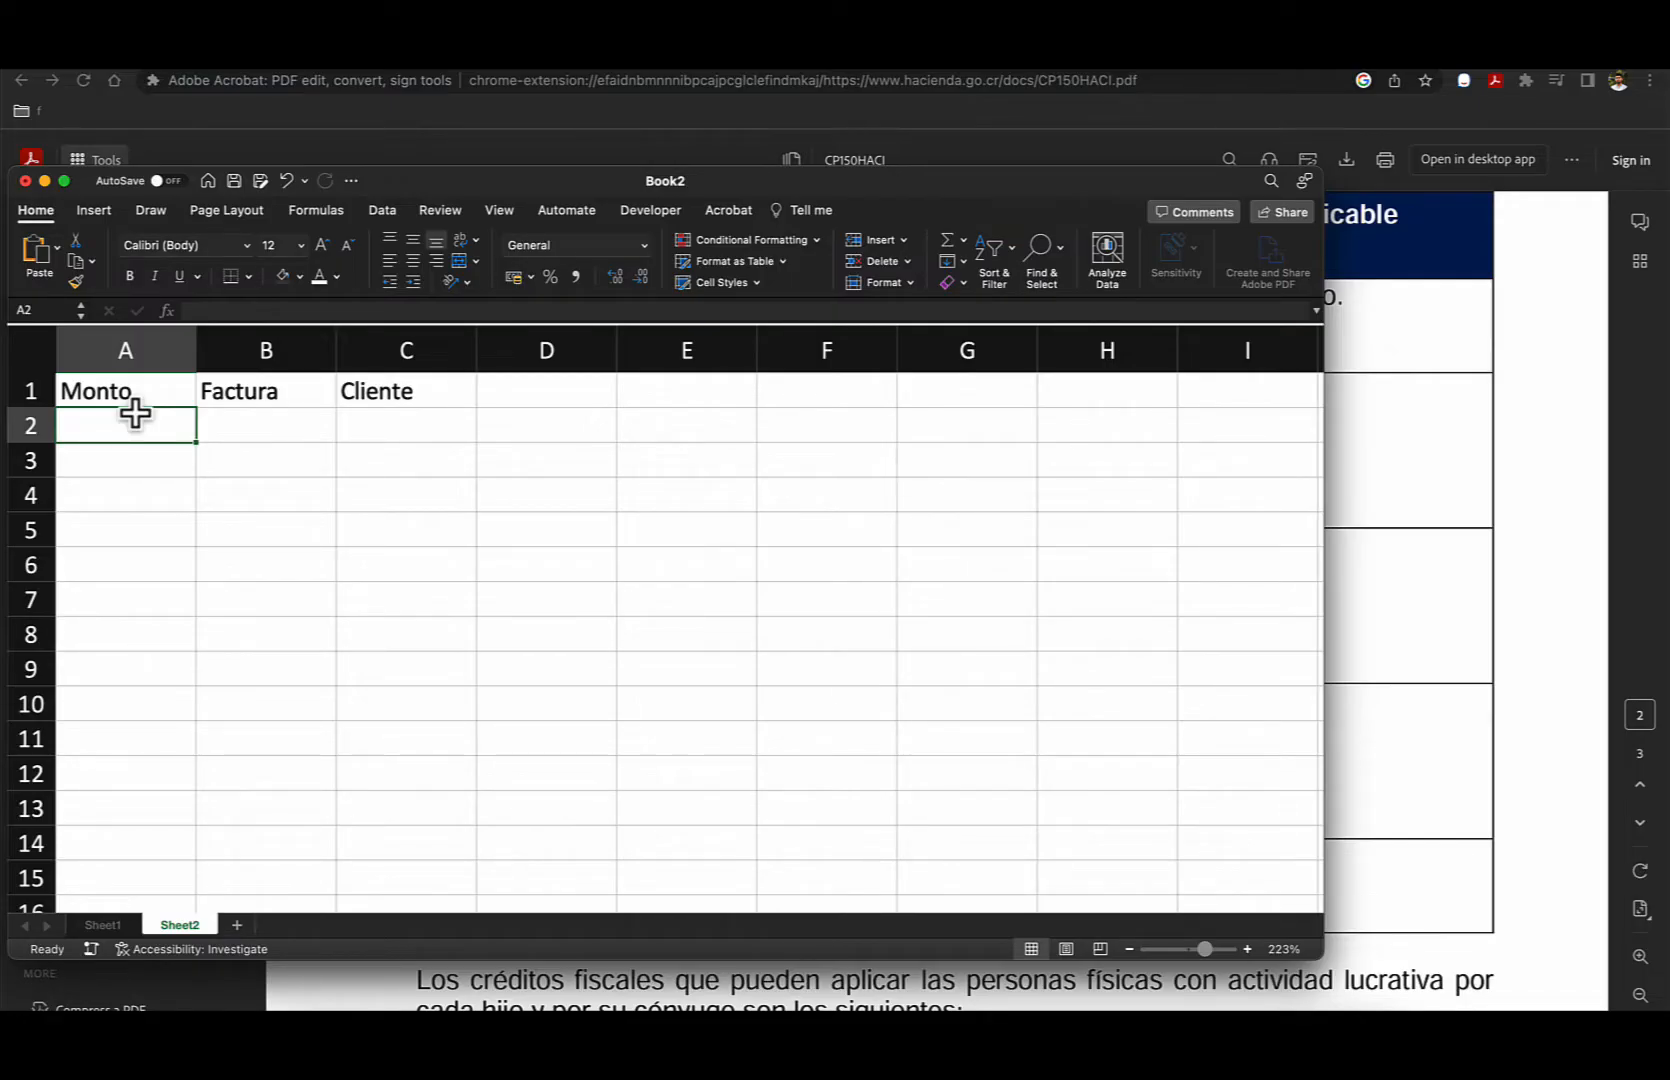
{"action": "type", "text": "10000"}
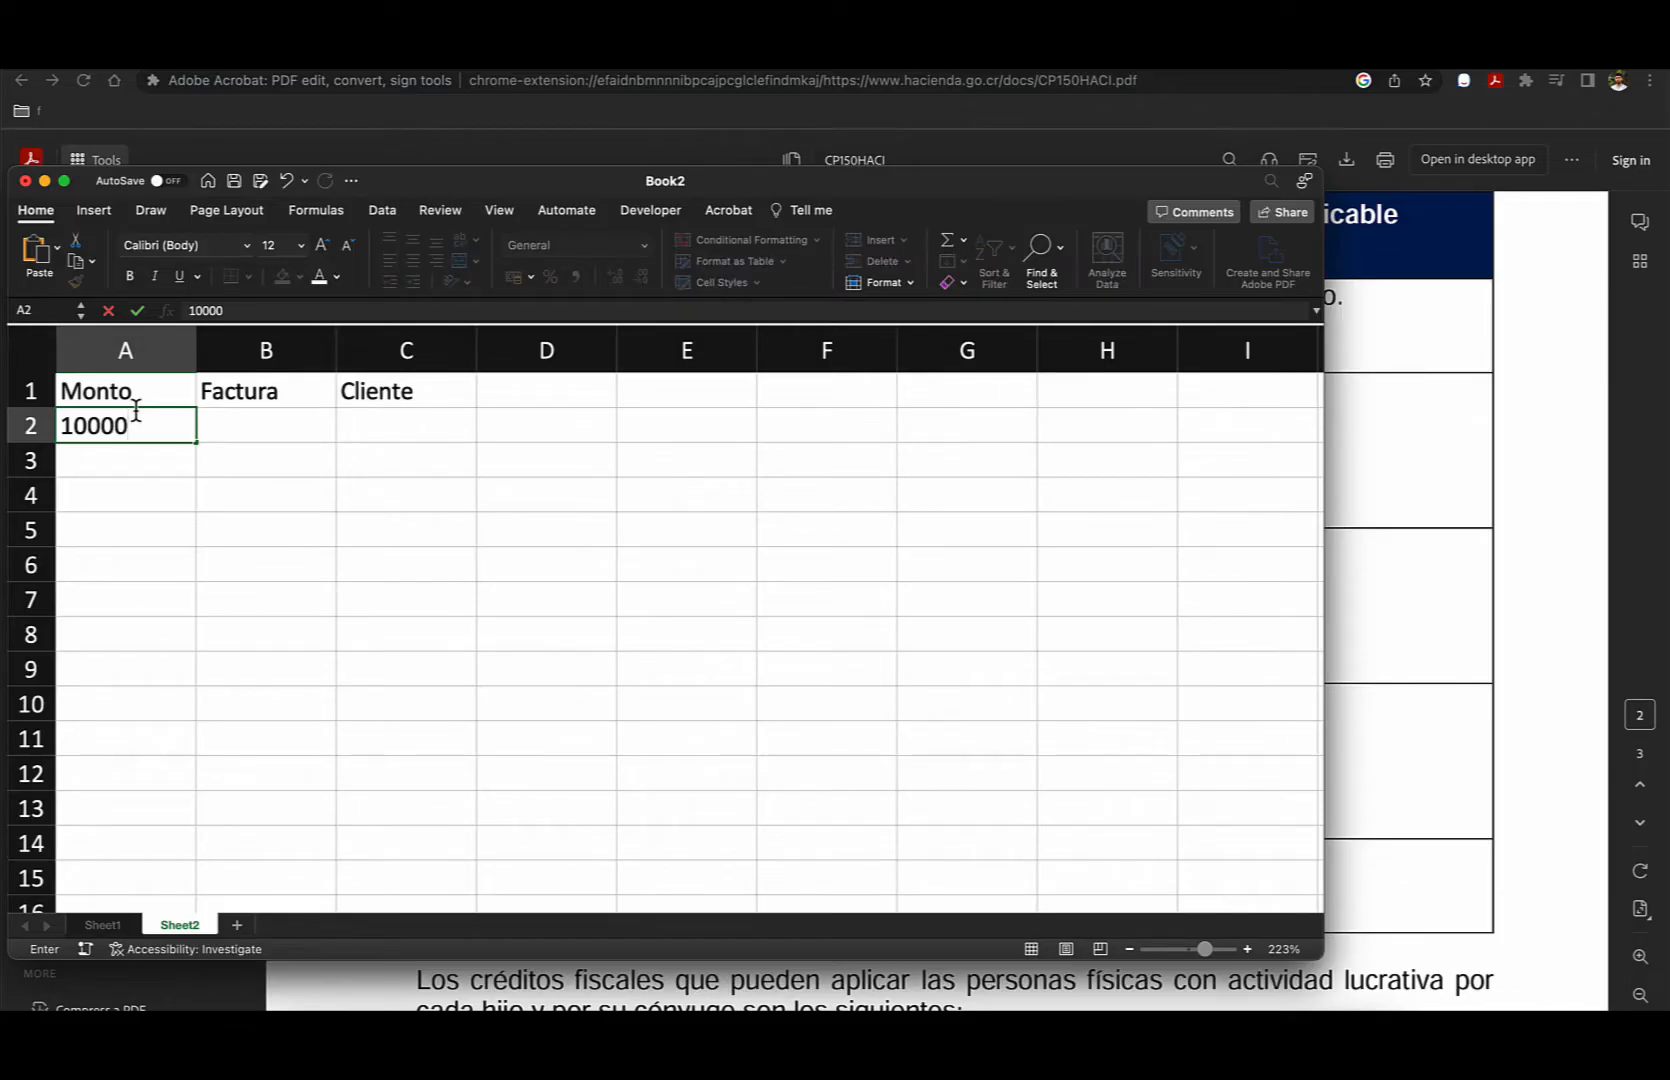
{"action": "key", "text": "BackSpace"}
{"action": "key", "text": "Tab"}
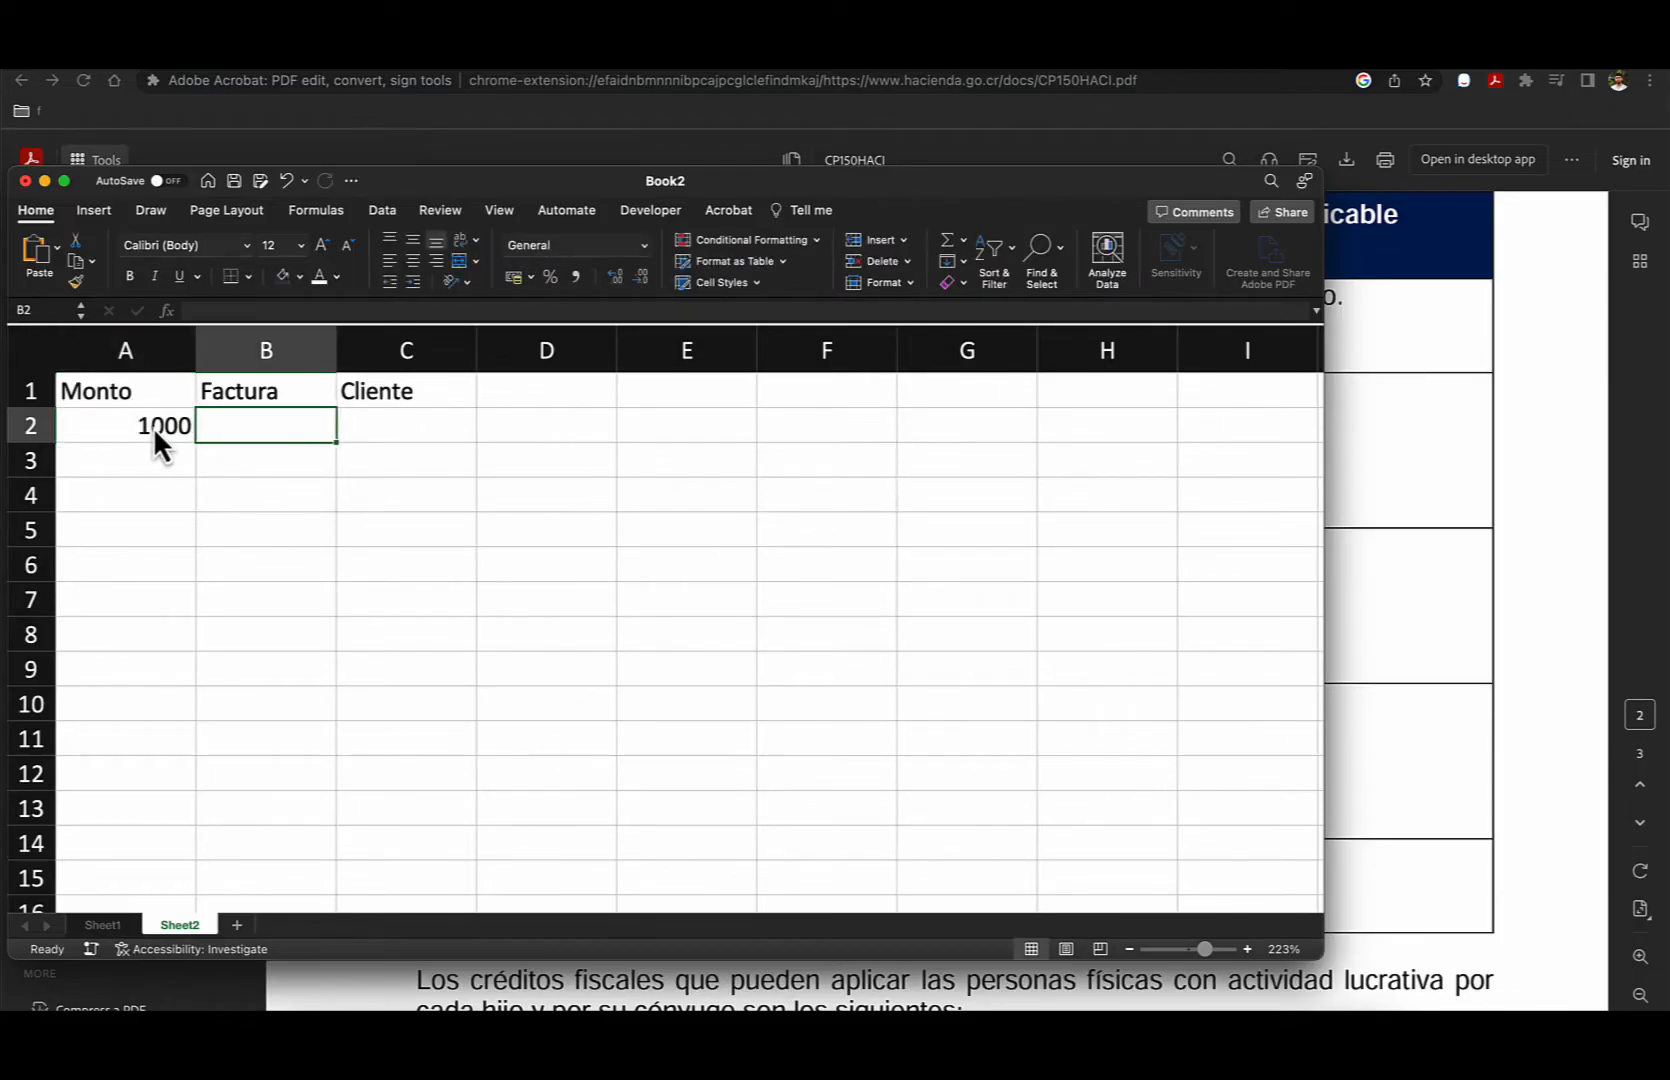
- Enter the 13% rate in A3 and the total 1130 in A4, below the invoice amount
{"action": "left_click", "coordinate": [145, 430]}
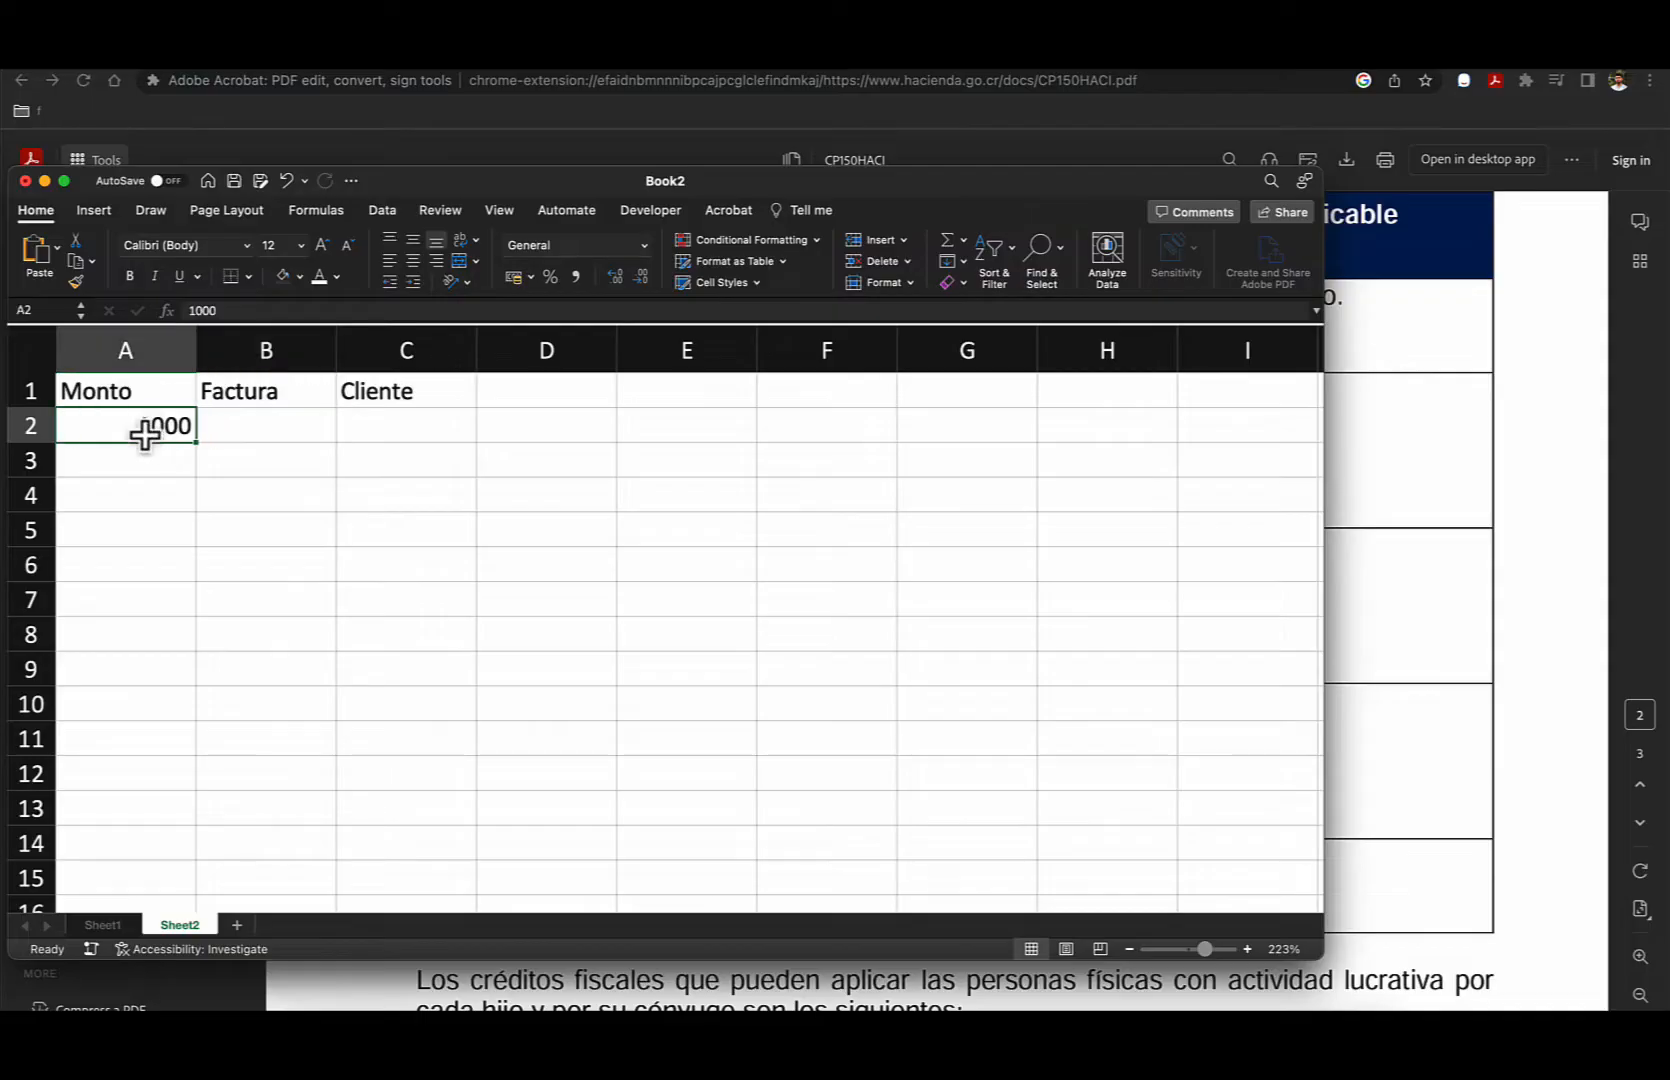
{"action": "left_click", "coordinate": [128, 462]}
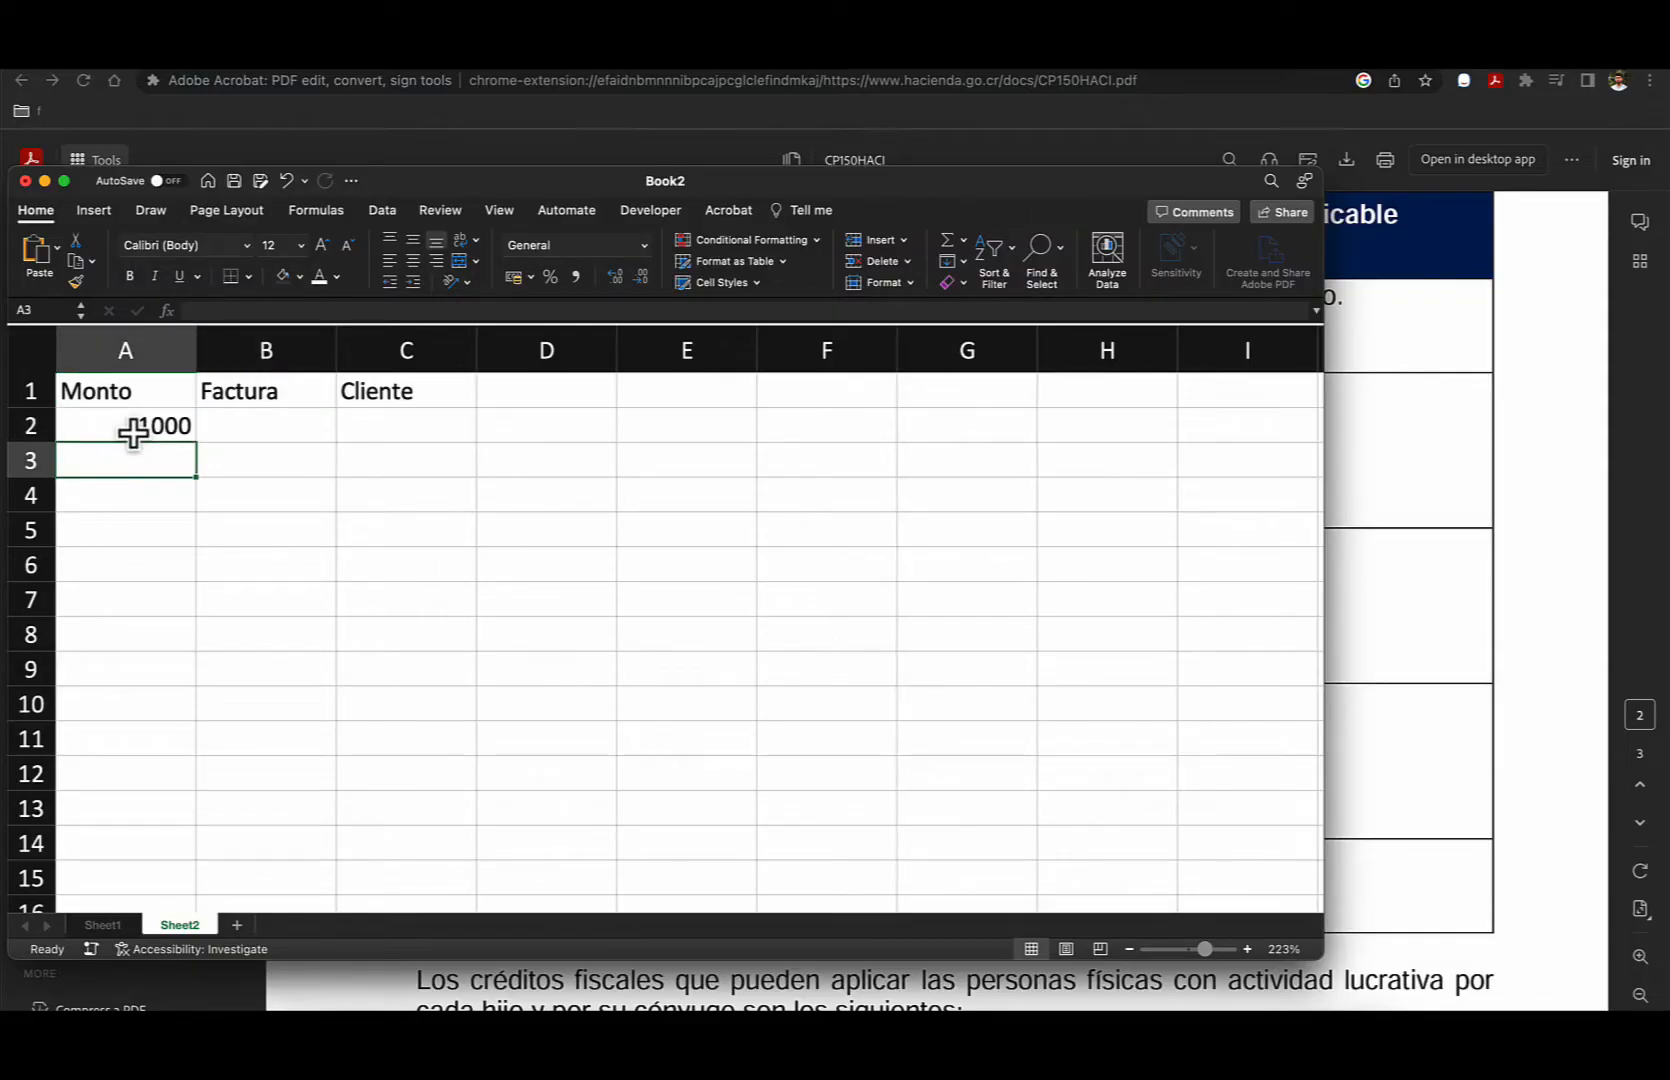
{"action": "type", "text": "13%"}
{"action": "key", "text": "Return"}
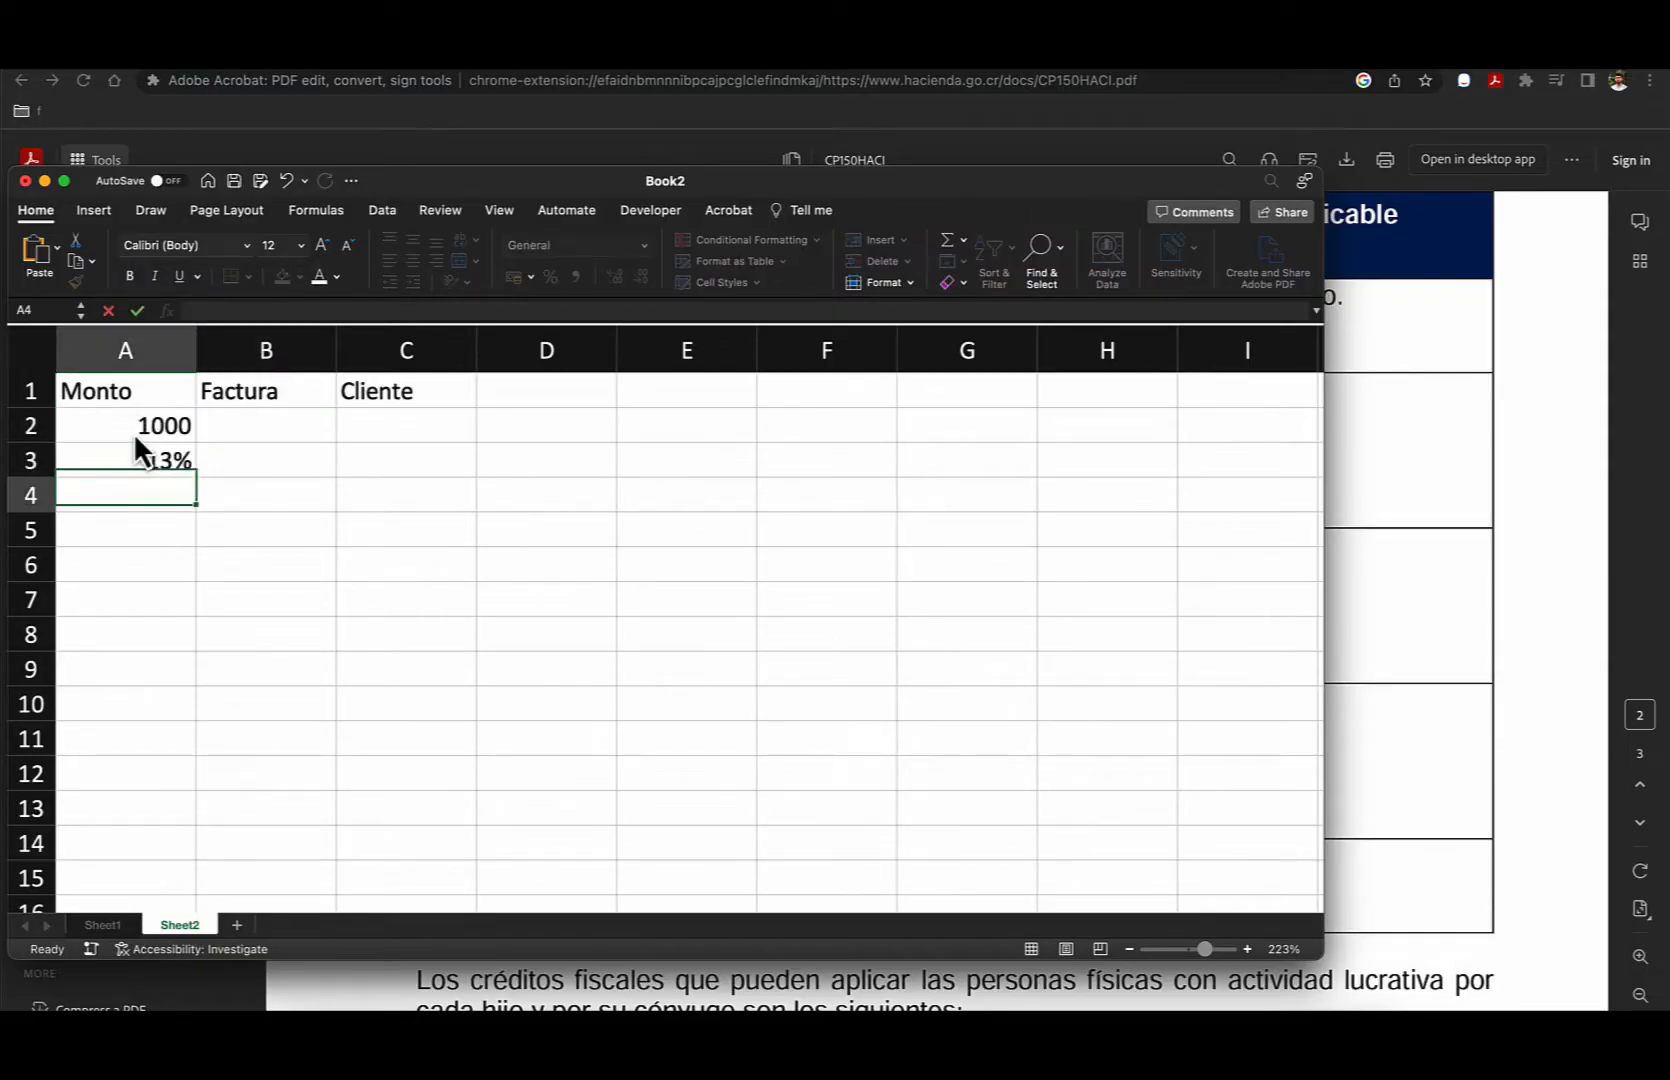
{"action": "scroll", "coordinate": [136, 438], "scroll_direction": "down", "scroll_amount": 1}
{"action": "scroll", "coordinate": [135, 437], "scroll_direction": "up", "scroll_amount": 1}
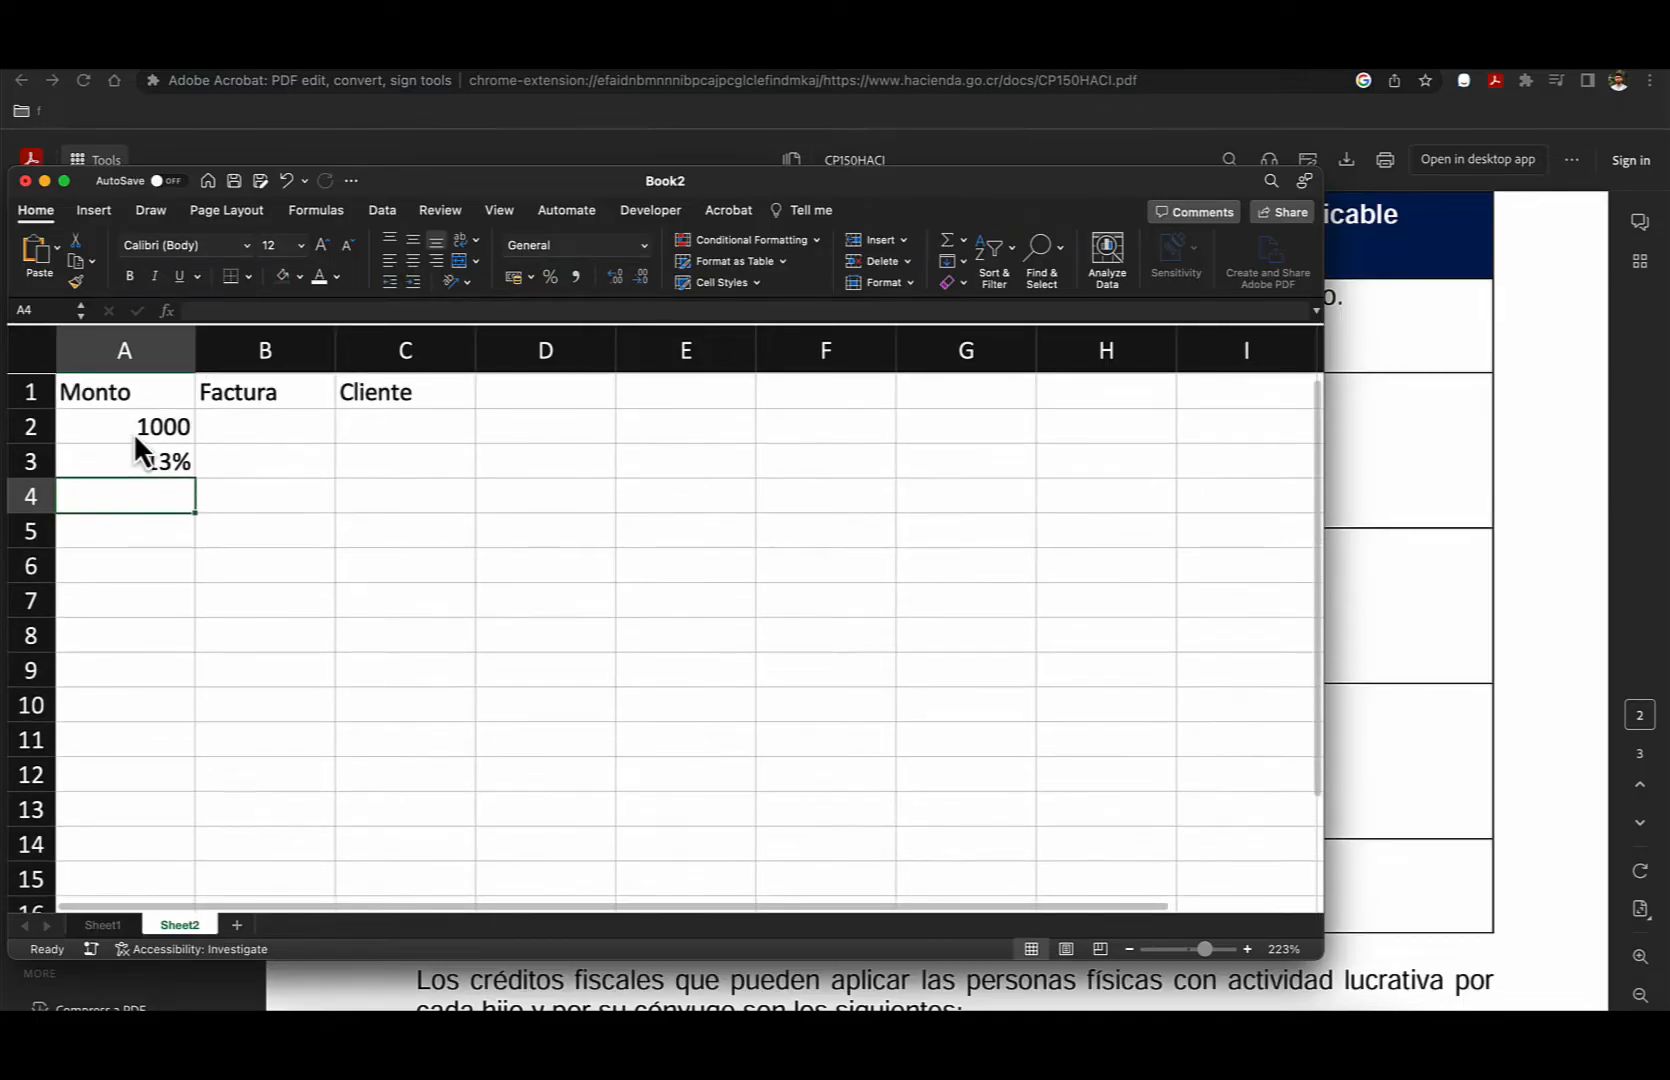
{"action": "type", "text": "1130"}
{"action": "key", "text": "Return"}
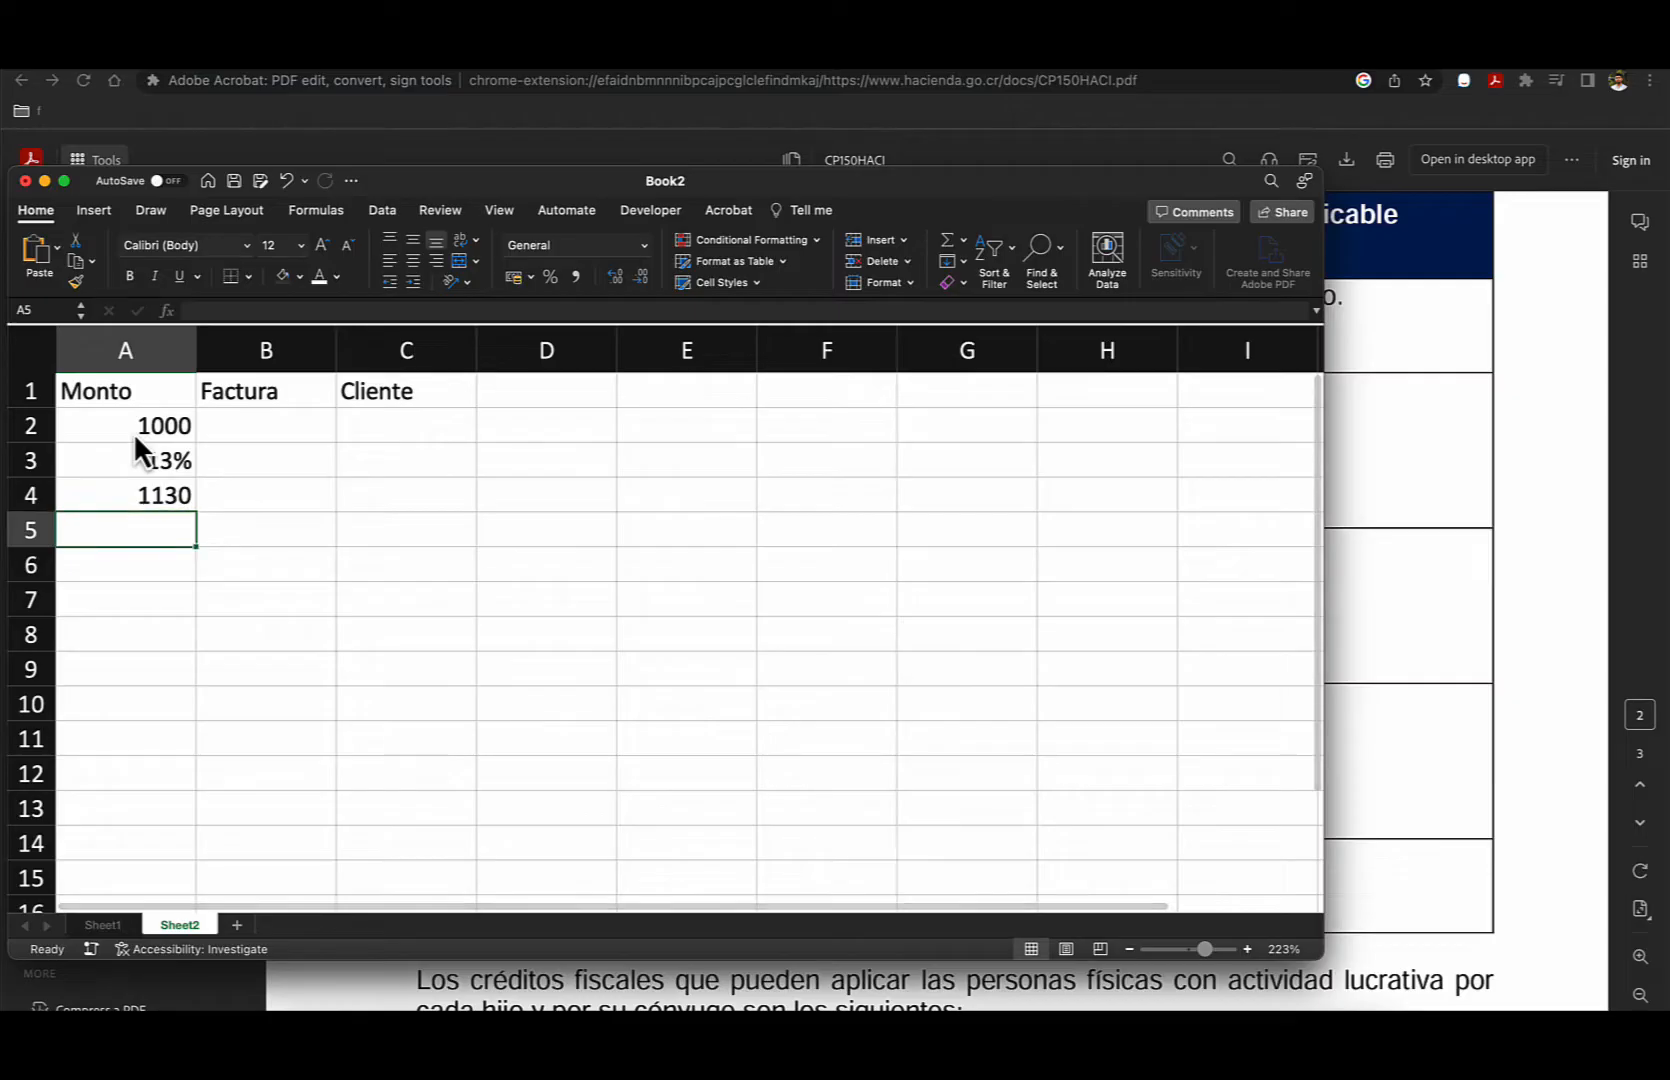
- Clear the total in A4 and the percentage in A3, keeping only the amount in A2
{"action": "left_click", "coordinate": [140, 492]}
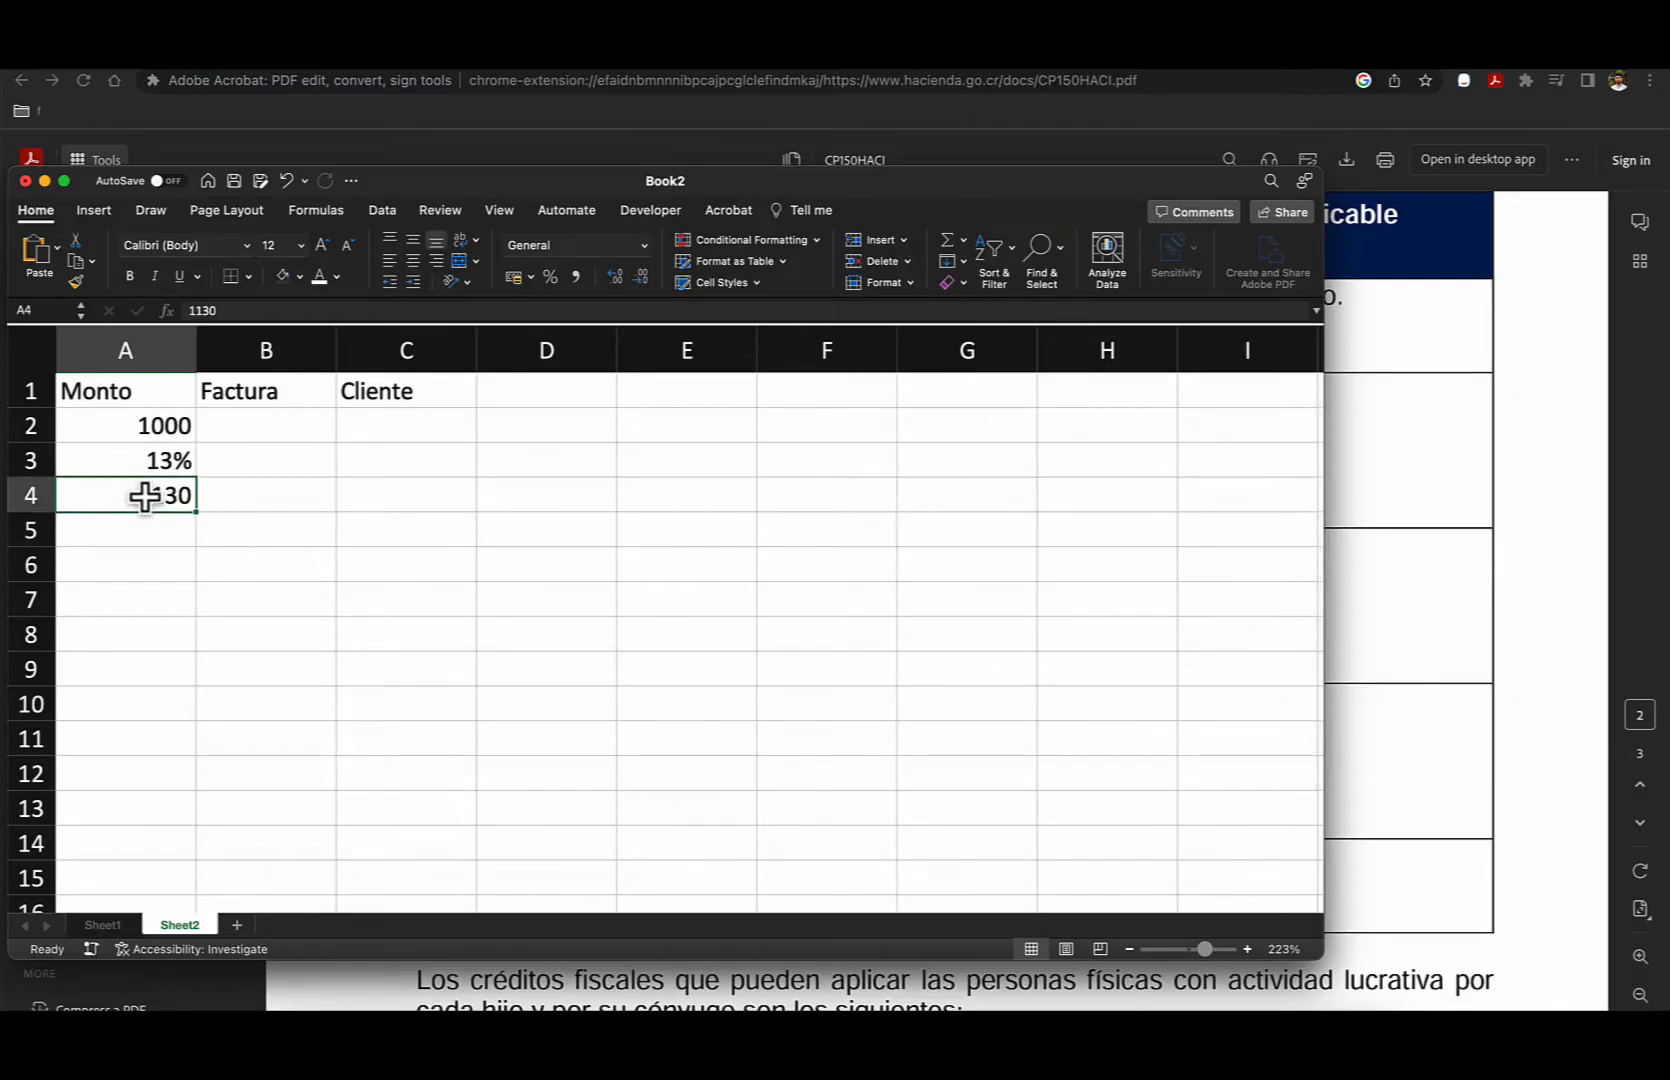
{"action": "double_click", "coordinate": [149, 496]}
{"action": "left_click_drag", "start_coordinate": [150, 495], "coordinate": [188, 495]}
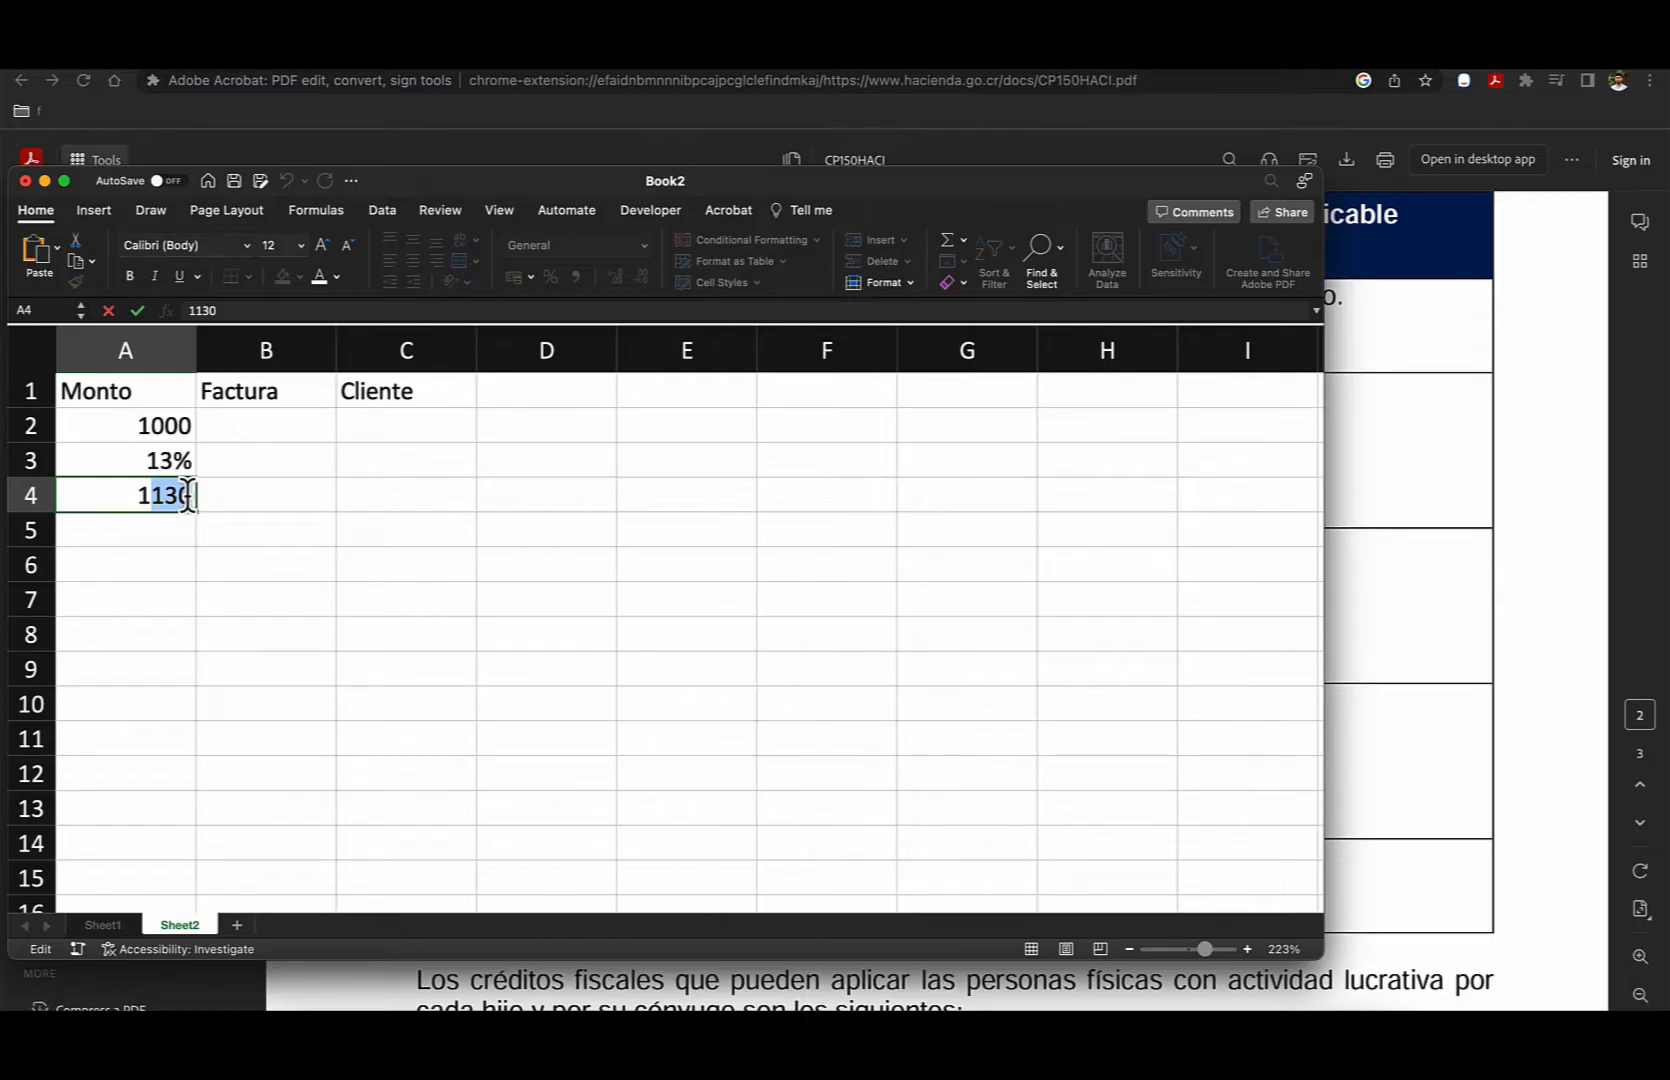
{"action": "key", "text": "Escape"}
{"action": "key", "text": "Delete"}
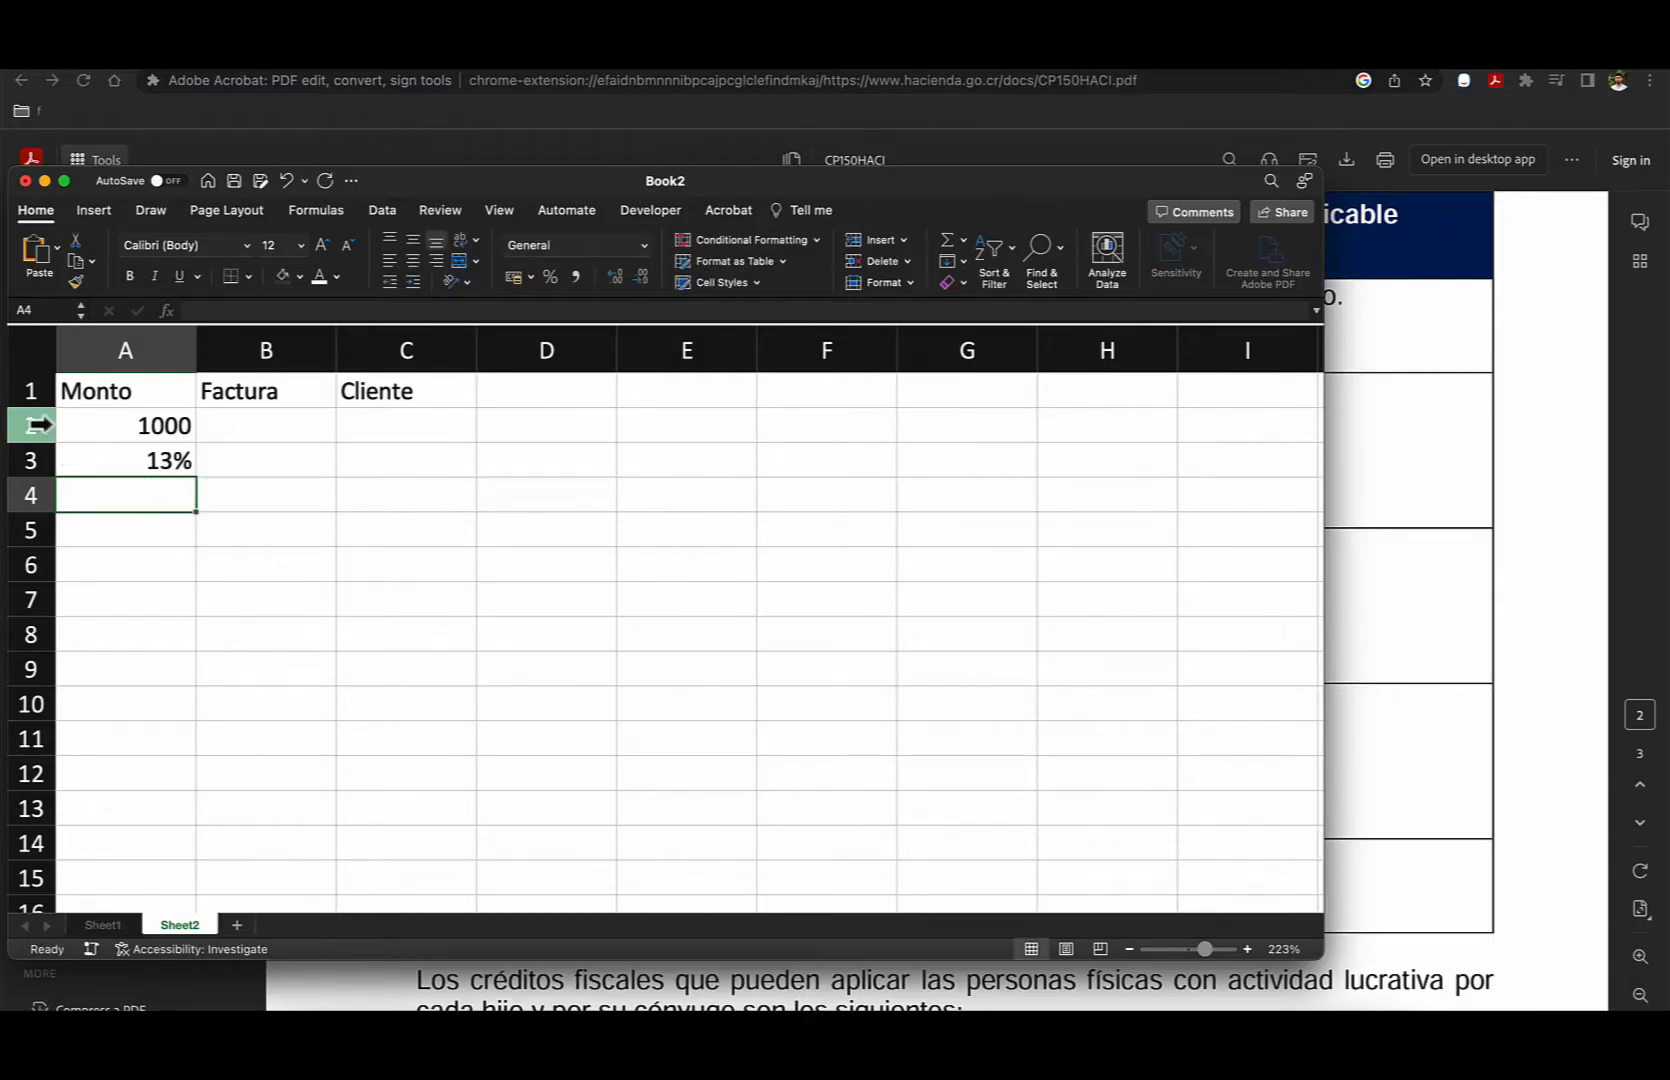
{"action": "left_click", "coordinate": [88, 427]}
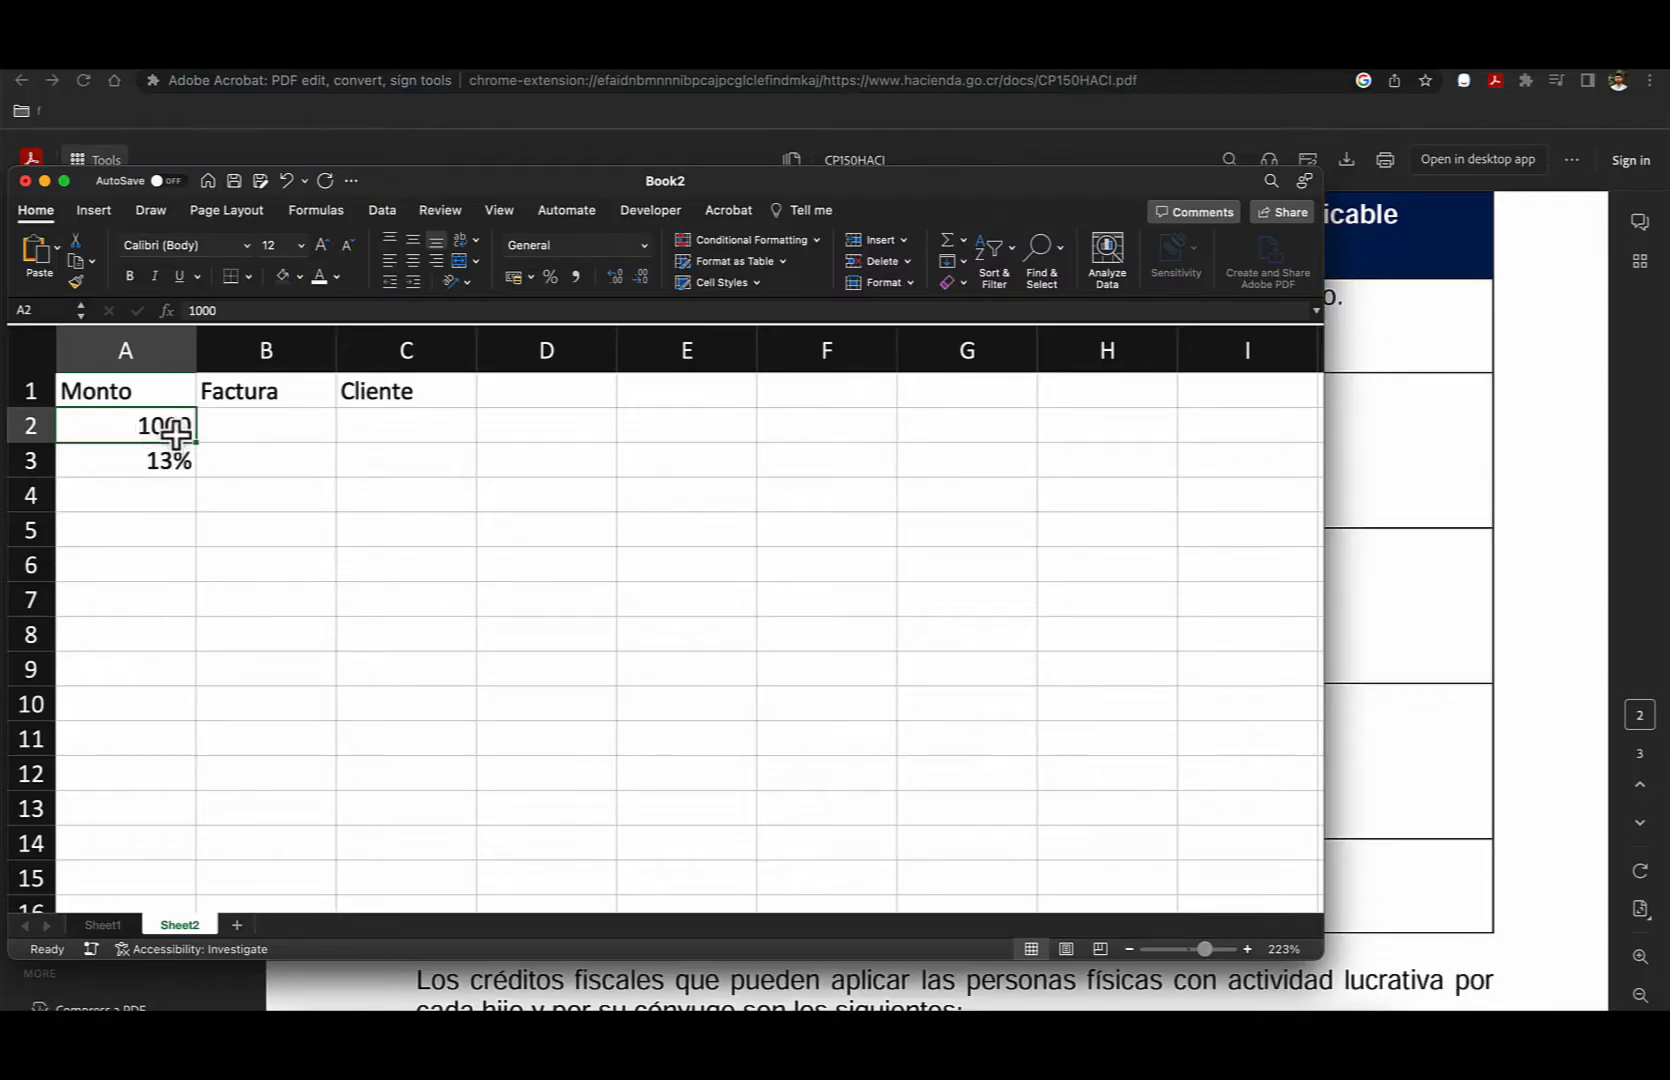
{"action": "left_click", "coordinate": [160, 461]}
{"action": "key", "text": "Delete"}
- Enter the invoice identifier ATV00001 in cell B2 under Factura
{"action": "left_click", "coordinate": [264, 428]}
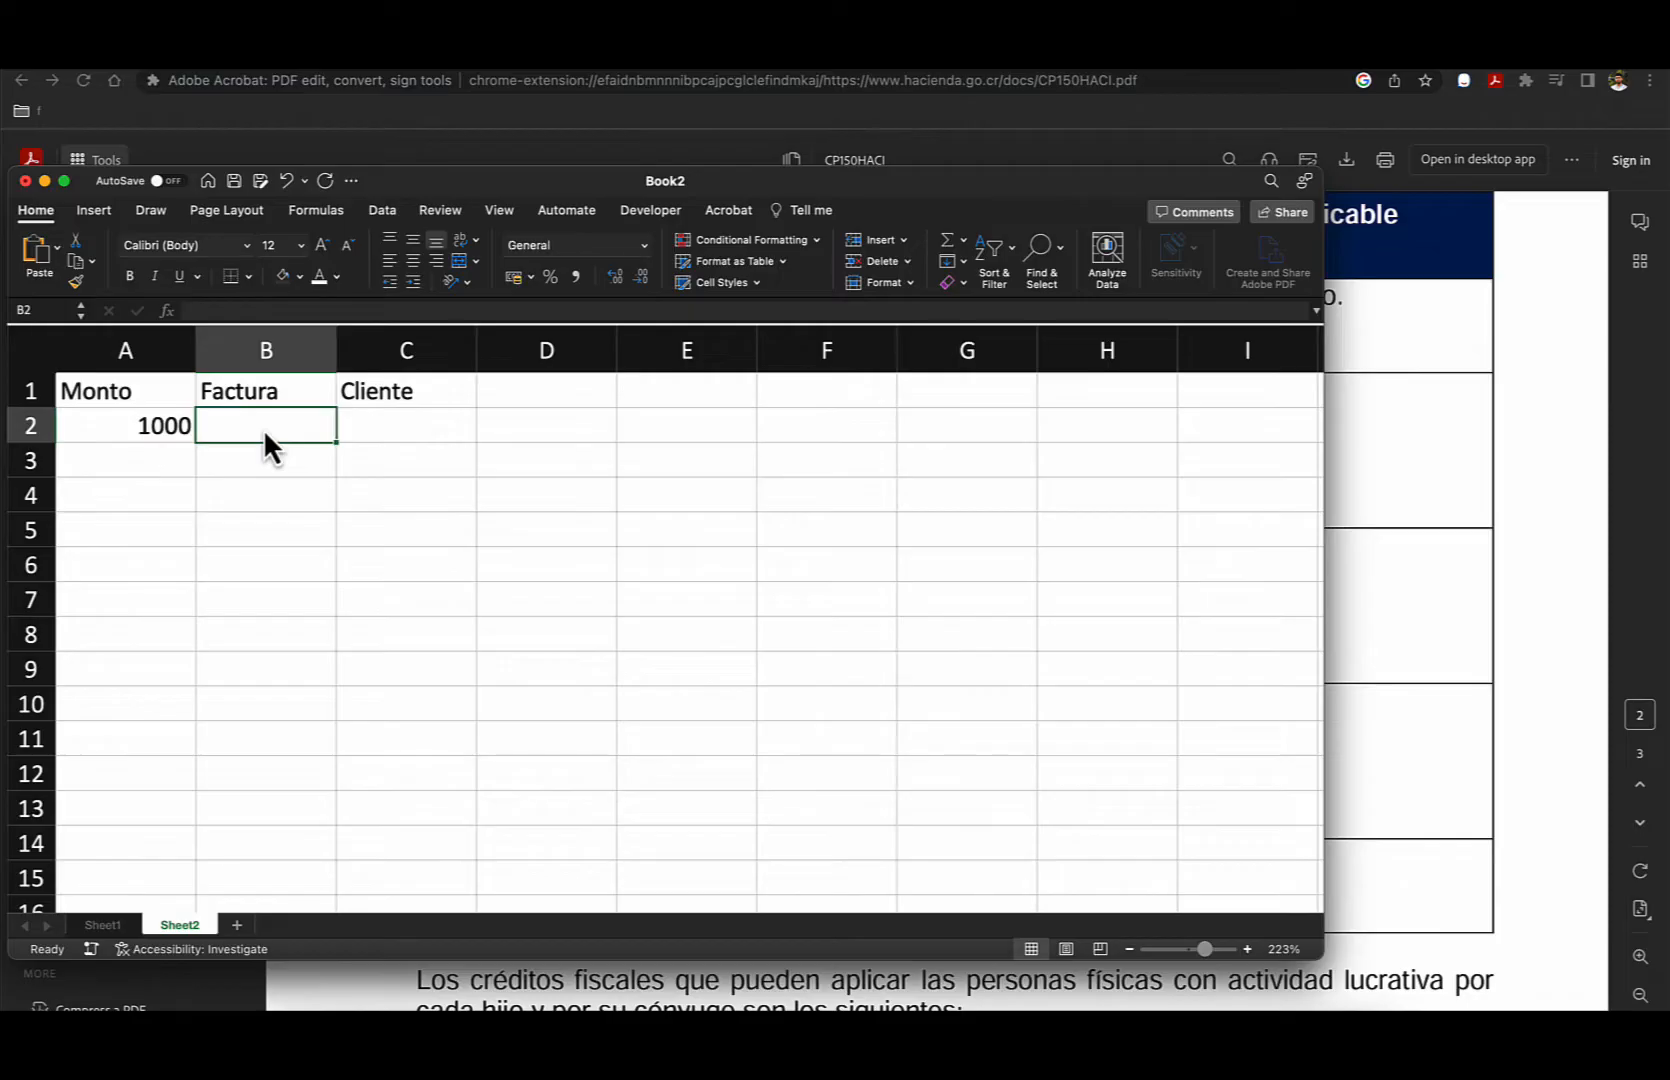
{"action": "type", "text": "ATV"}
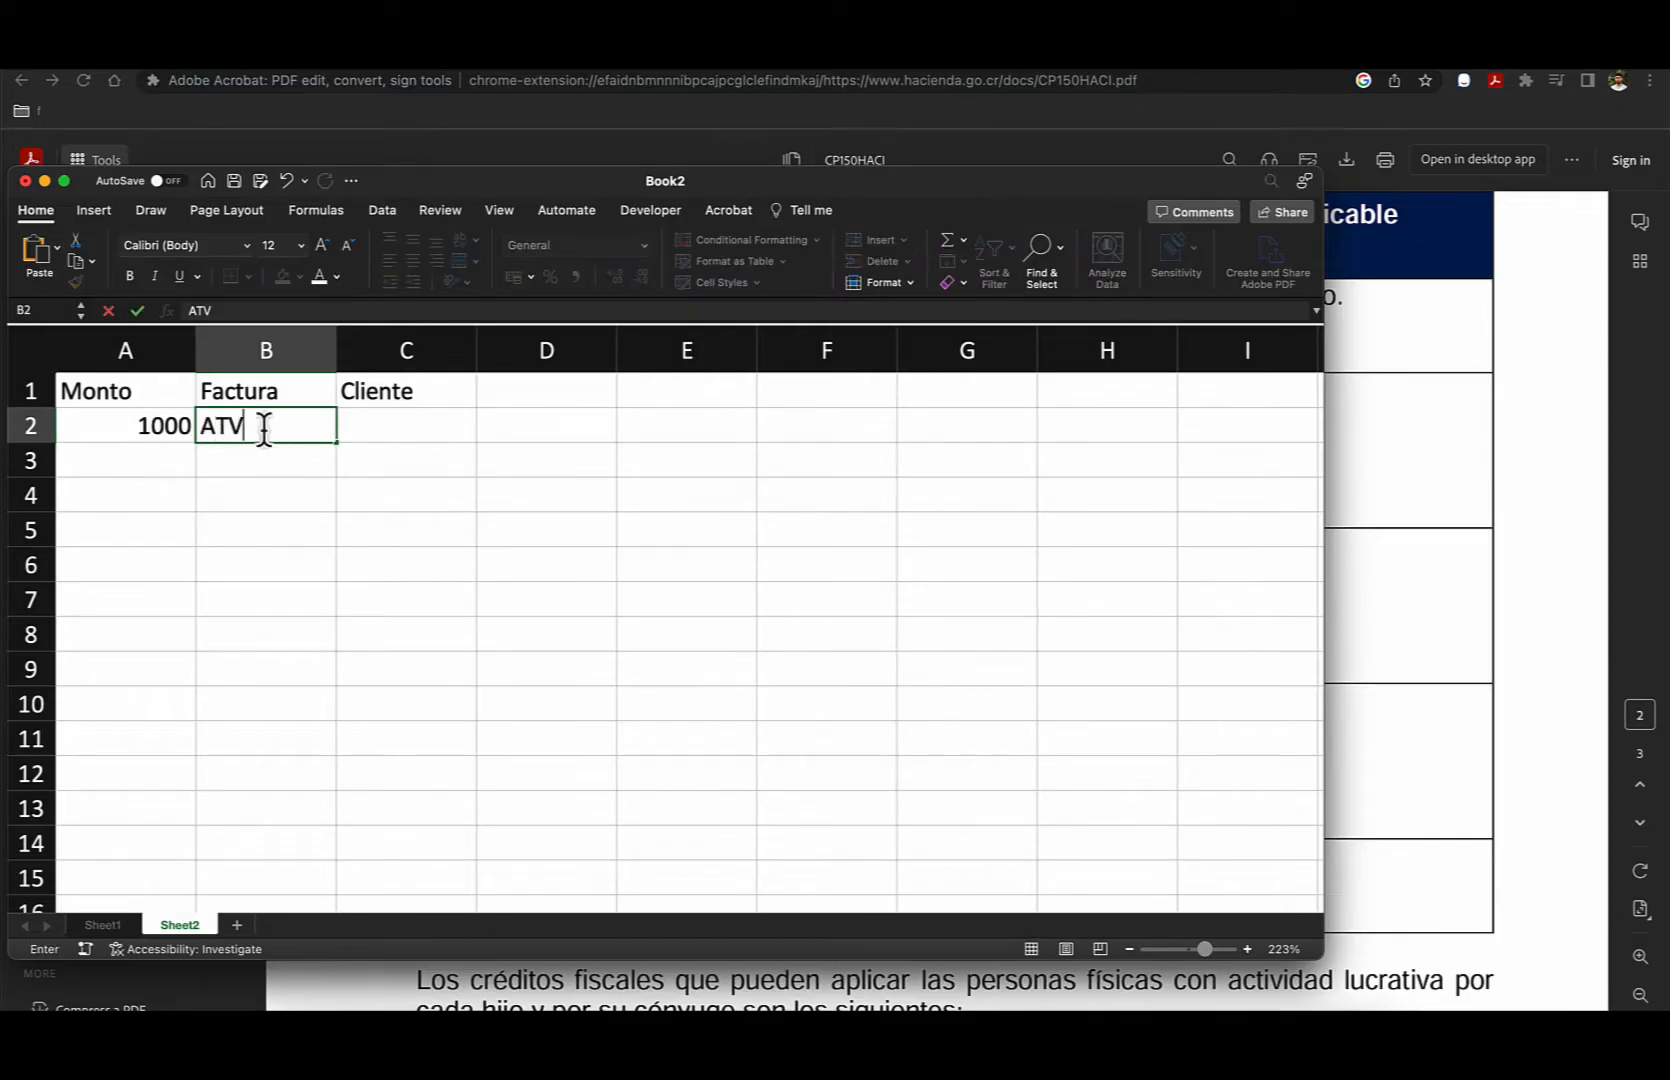
{"action": "type", "text": "'000"}
{"action": "key", "text": "BackSpace"}
{"action": "key", "text": "BackSpace"}
{"action": "key", "text": "BackSpace"}
{"action": "type", "text": "00001"}
{"action": "key", "text": "Tab"}
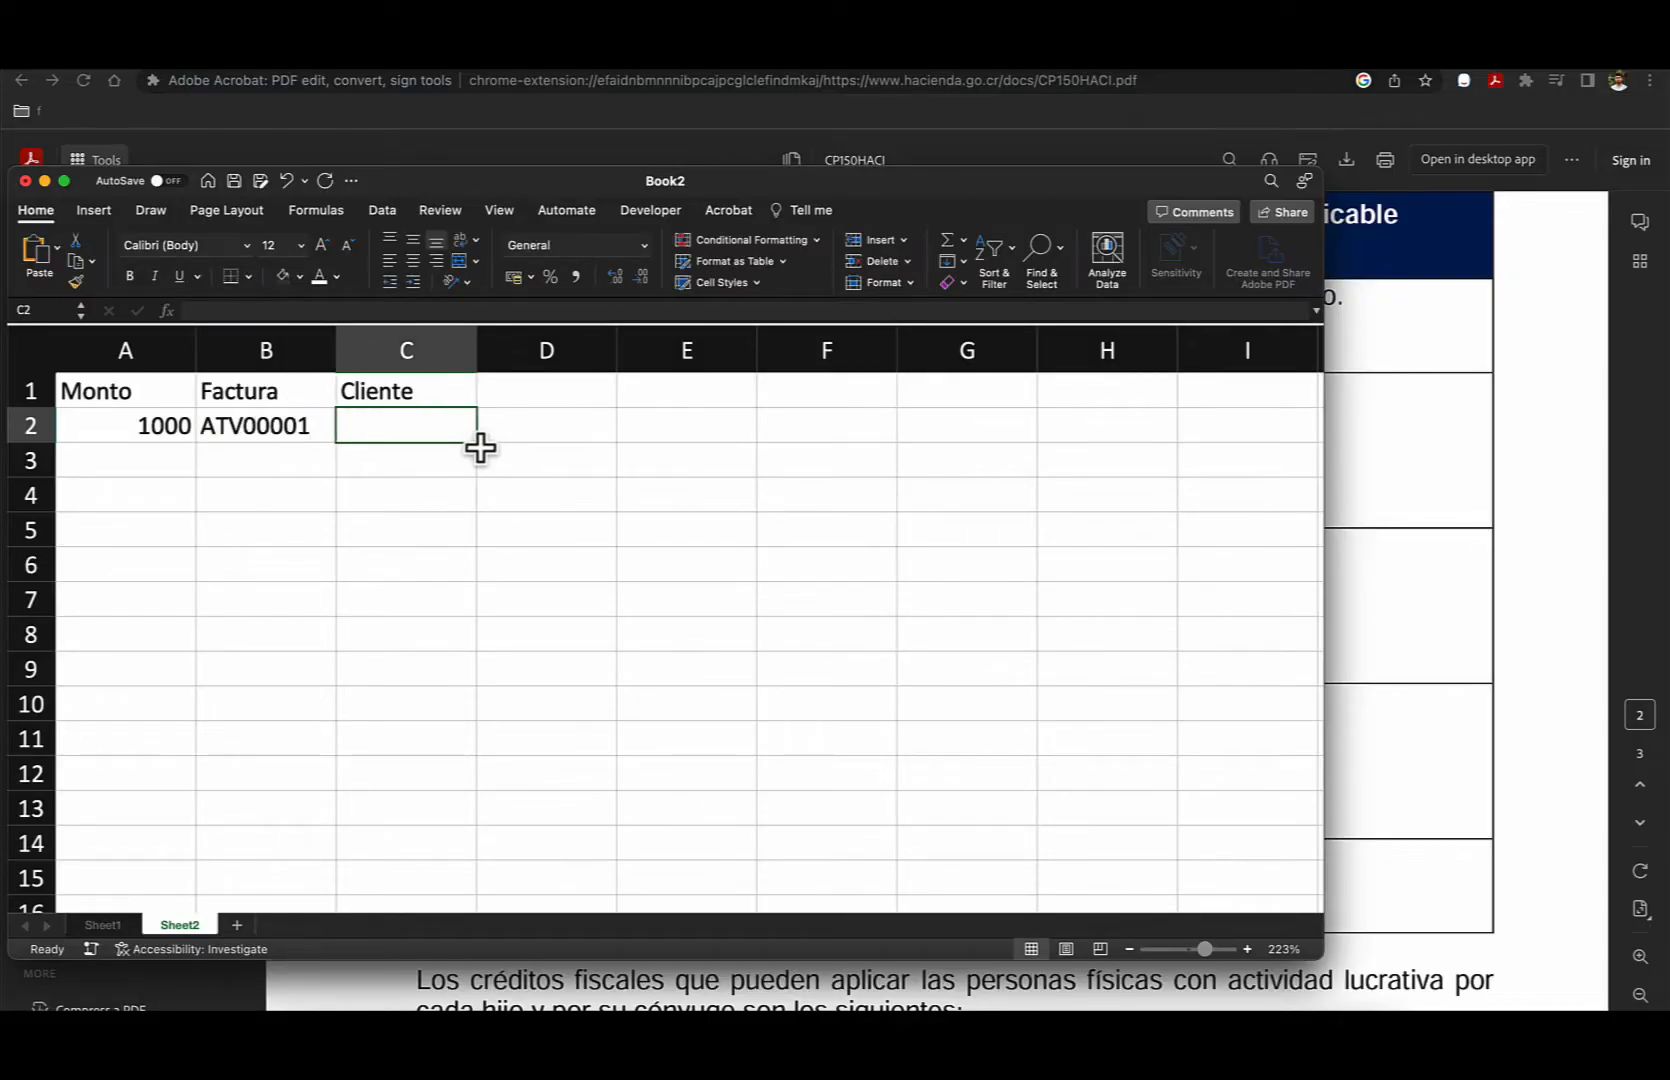
- Enter the sample client Fulano / Empresa in cell C2 under Cliente
{"action": "type", "text": "Fulano"}
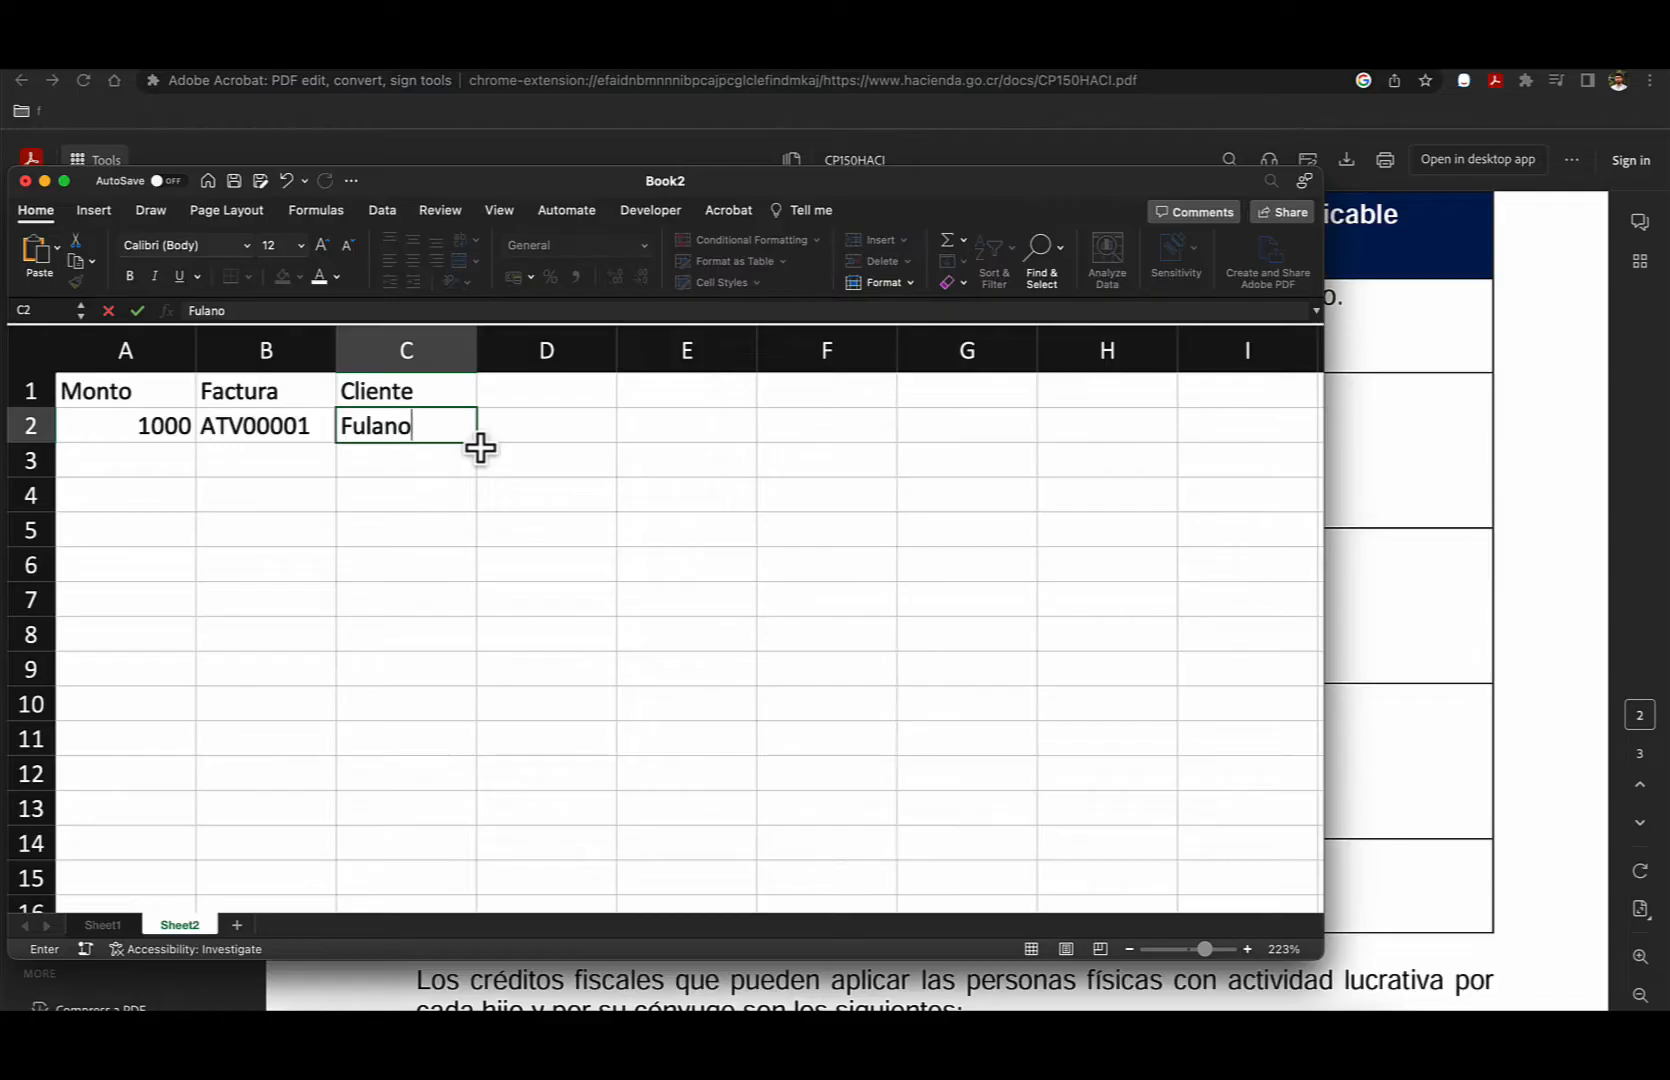
{"action": "type", "text": " / Empresa"}
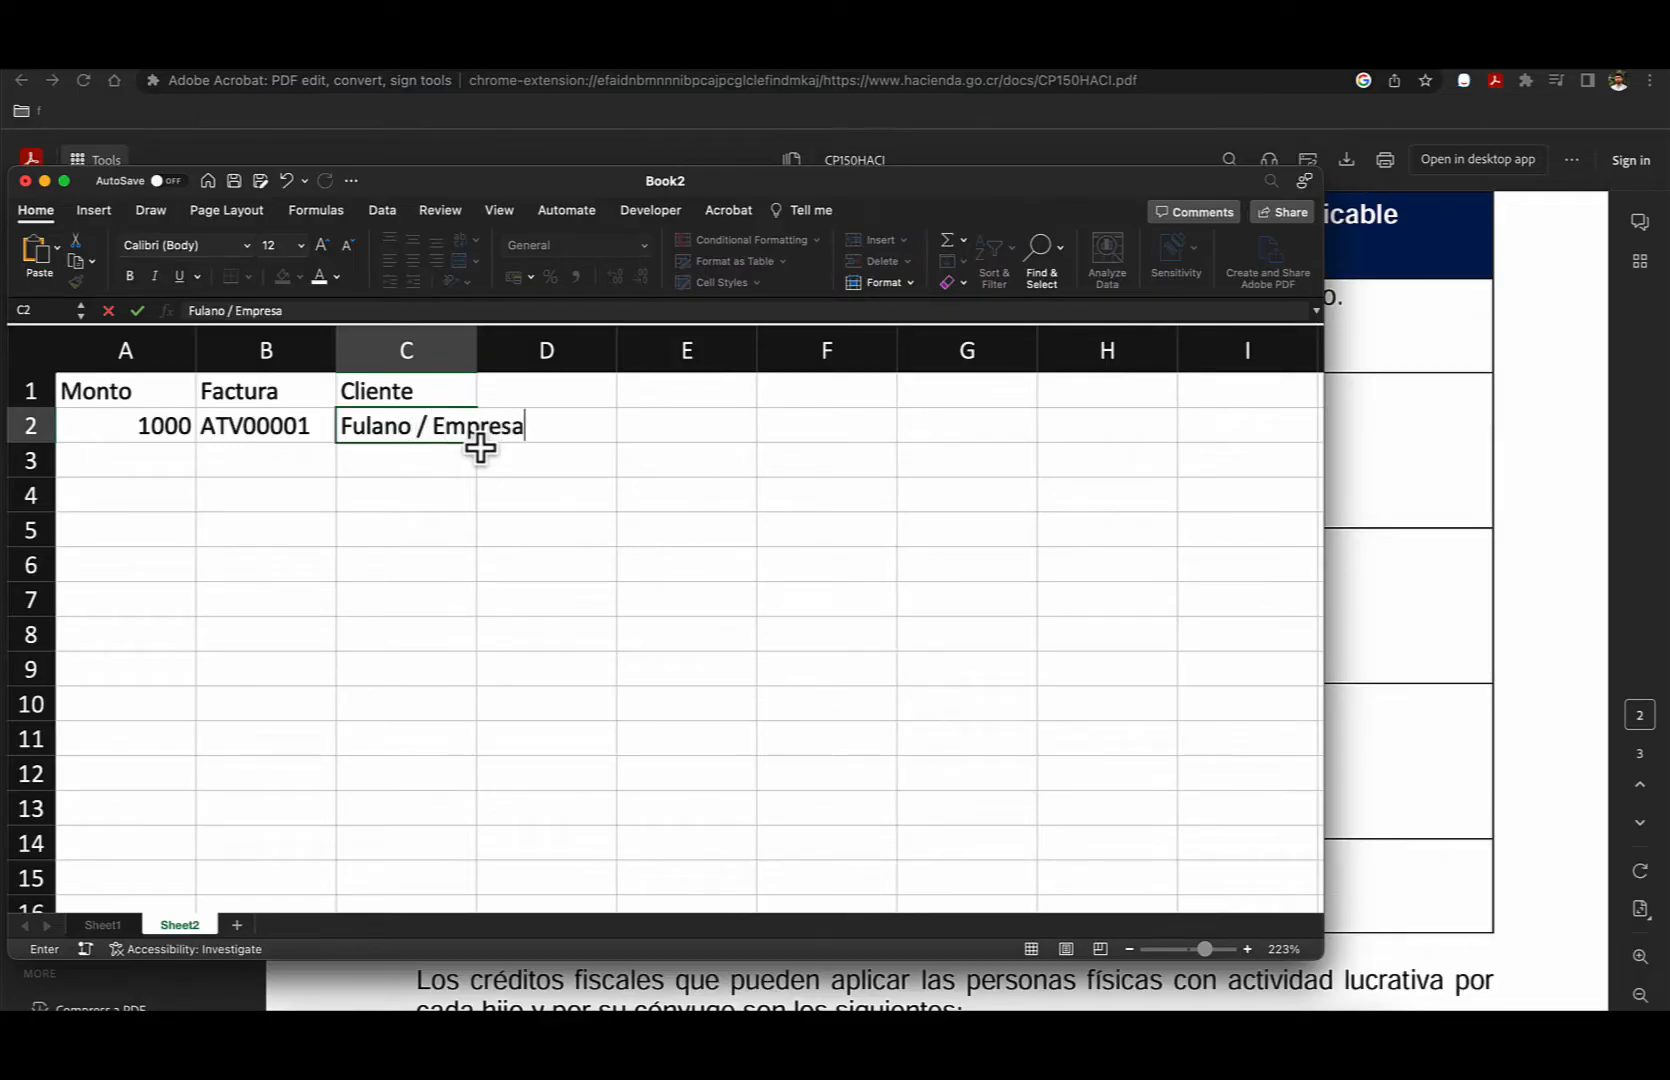
{"action": "key", "text": "Return"}
- Try to enter 4500 as the second amount in cell A3 under Monto
{"action": "left_click", "coordinate": [145, 468]}
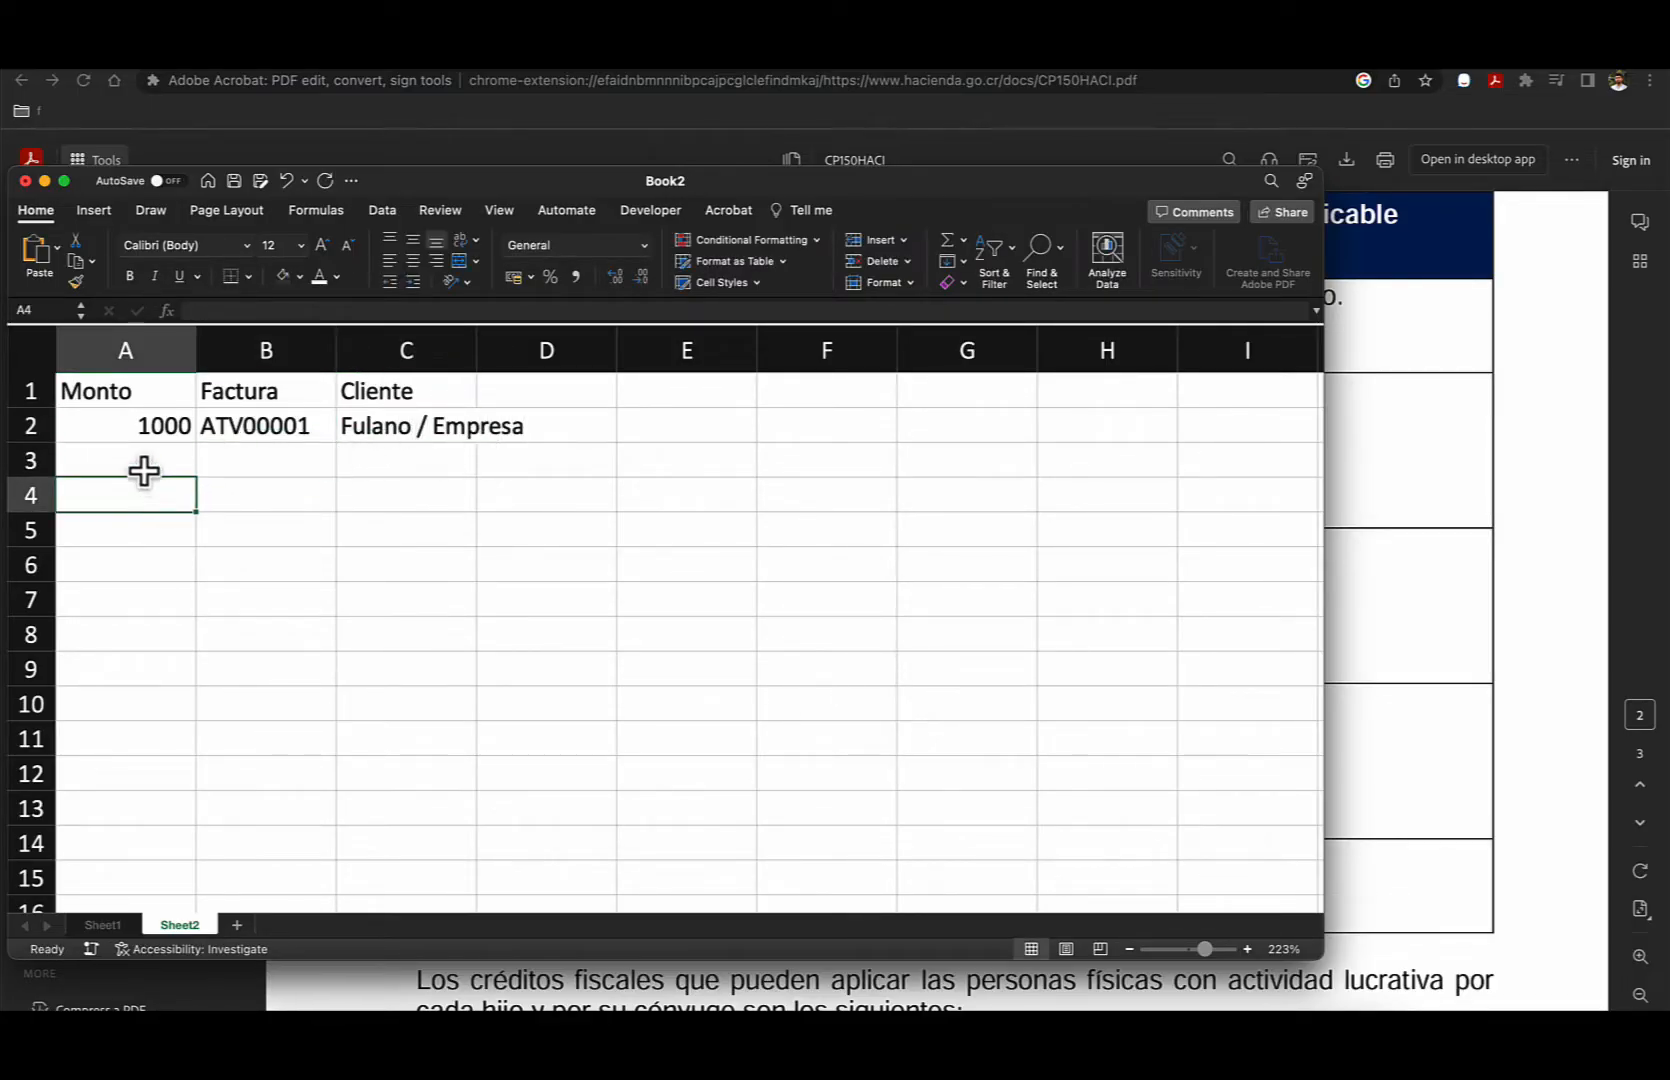
{"action": "type", "text": "4500"}
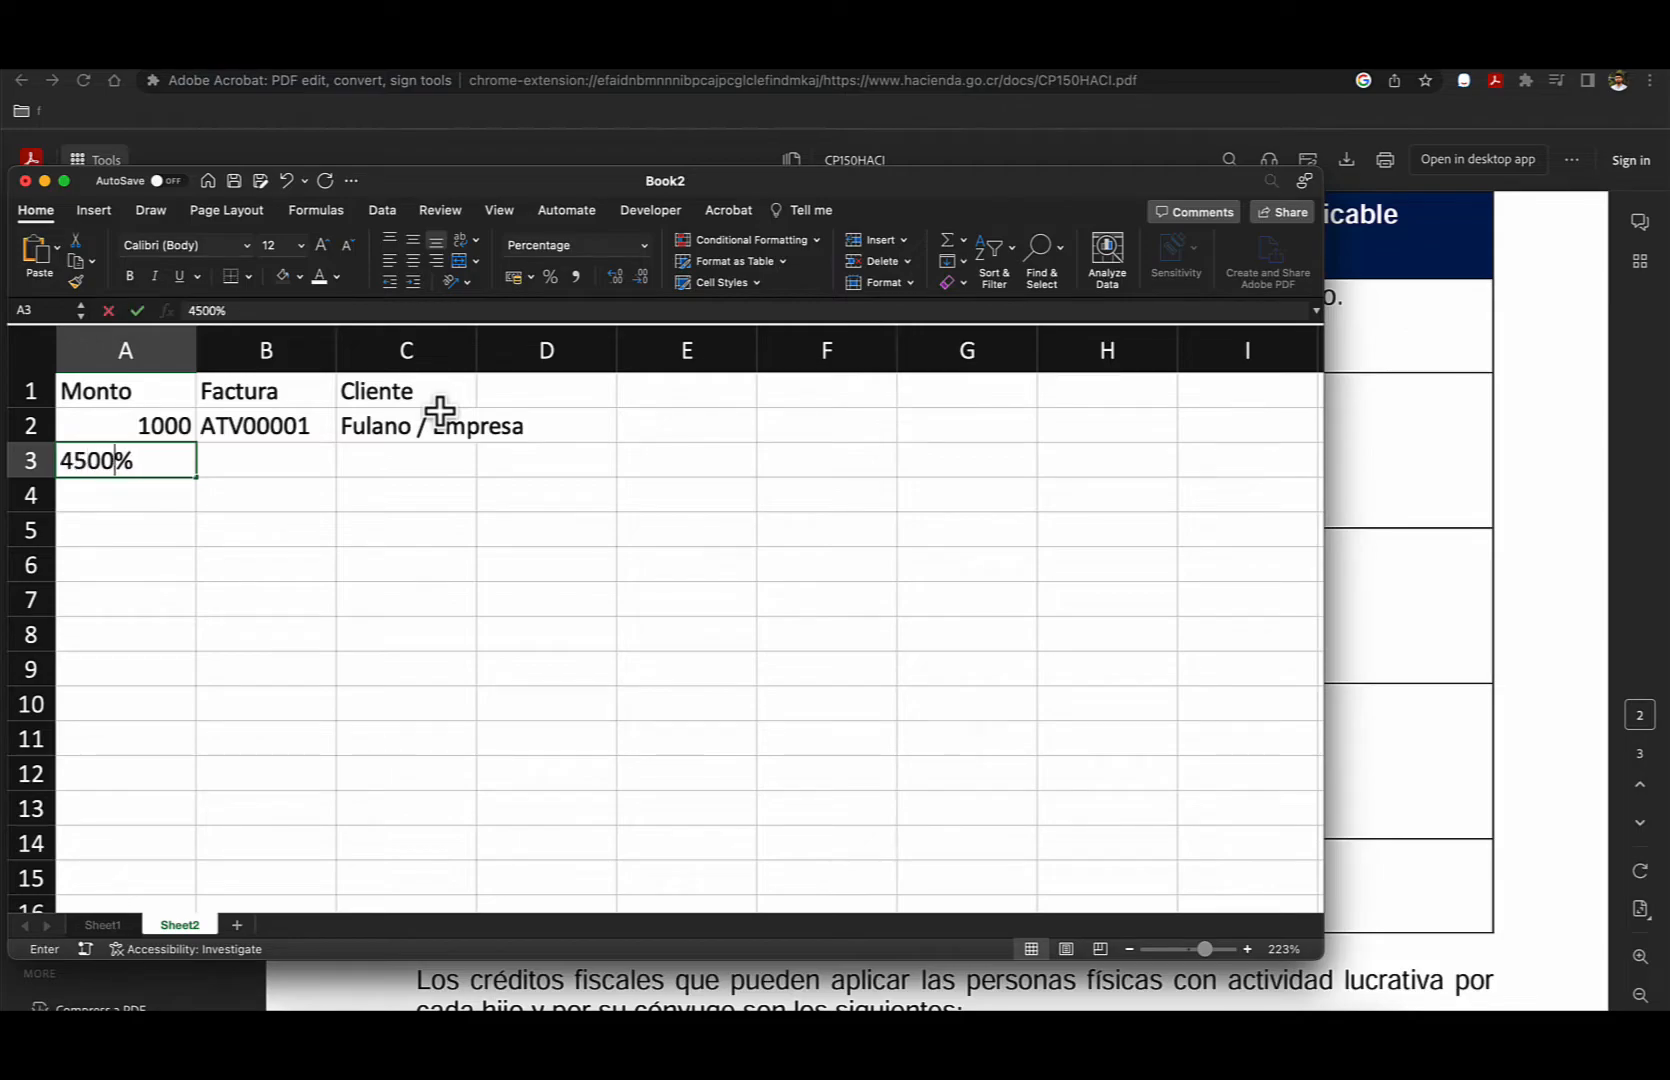
{"action": "key", "text": "Return"}
{"action": "key", "text": "Up"}
{"action": "key", "text": "BackSpace"}
{"action": "type", "text": "4500"}
{"action": "key", "text": "Return"}
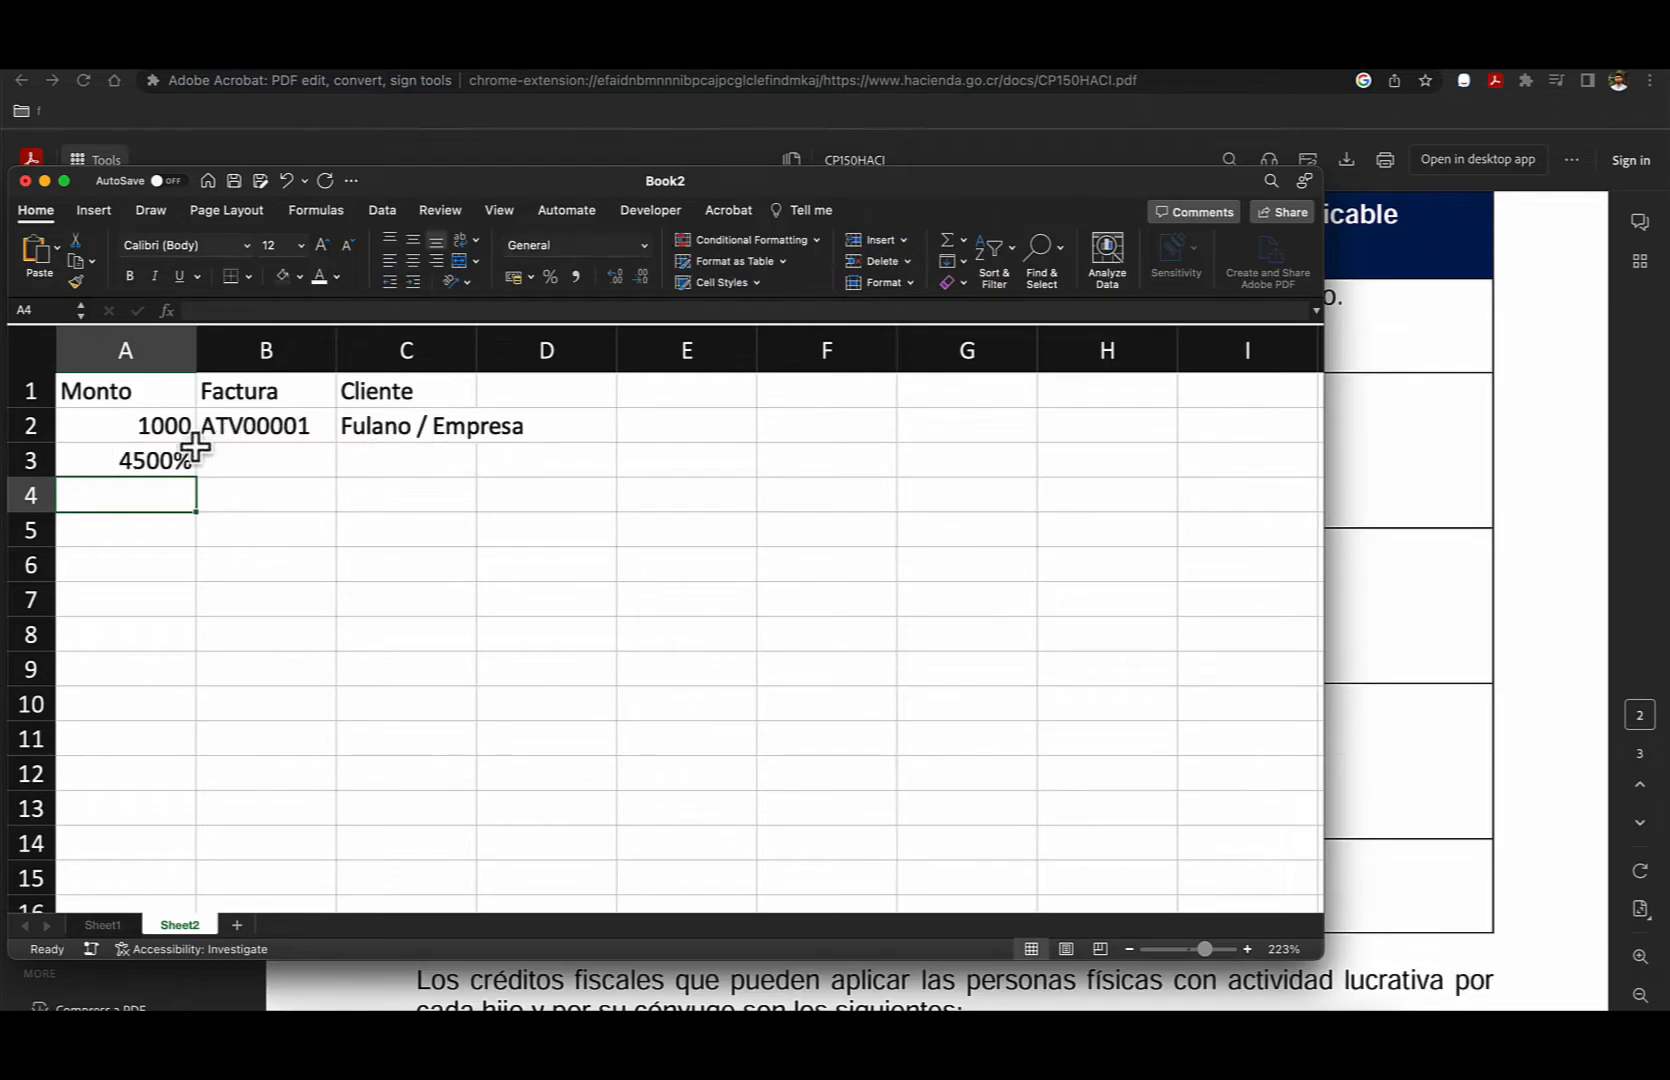
- Change cell A3 to the Number format and re-enter the amount 4500 in it
{"action": "key", "text": "Up"}
{"action": "left_click", "coordinate": [640, 246]}
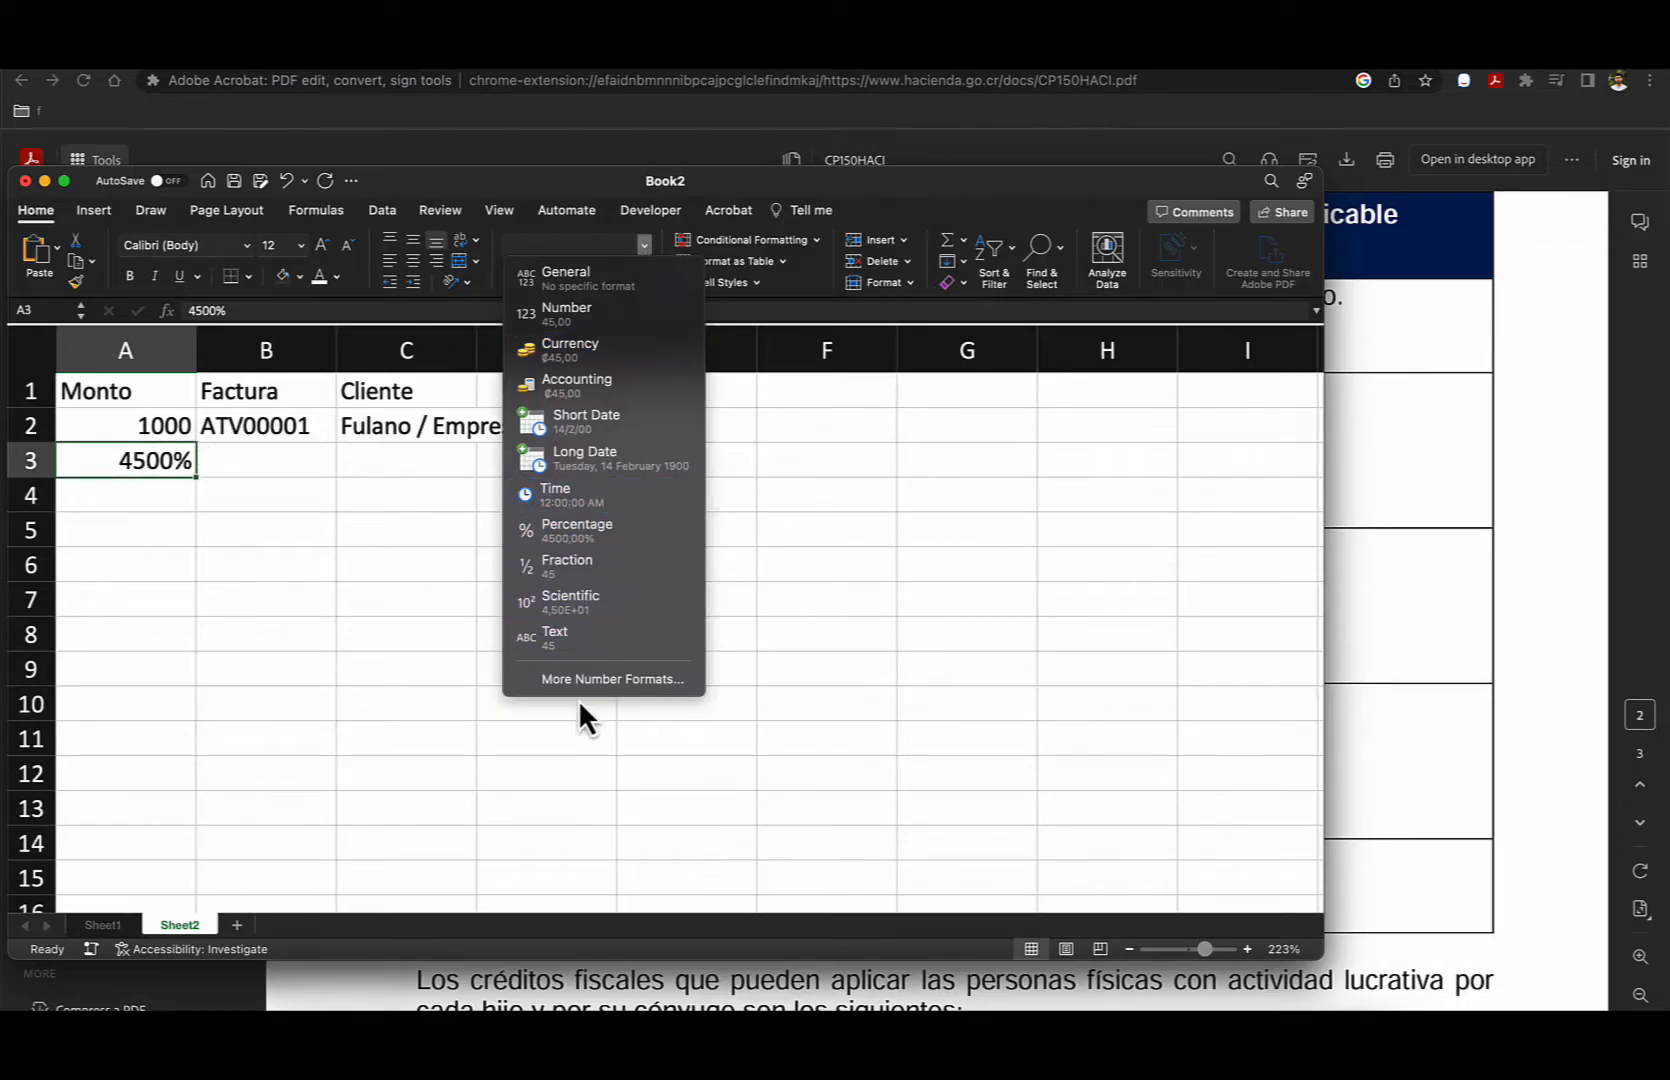
{"action": "left_click", "coordinate": [565, 318]}
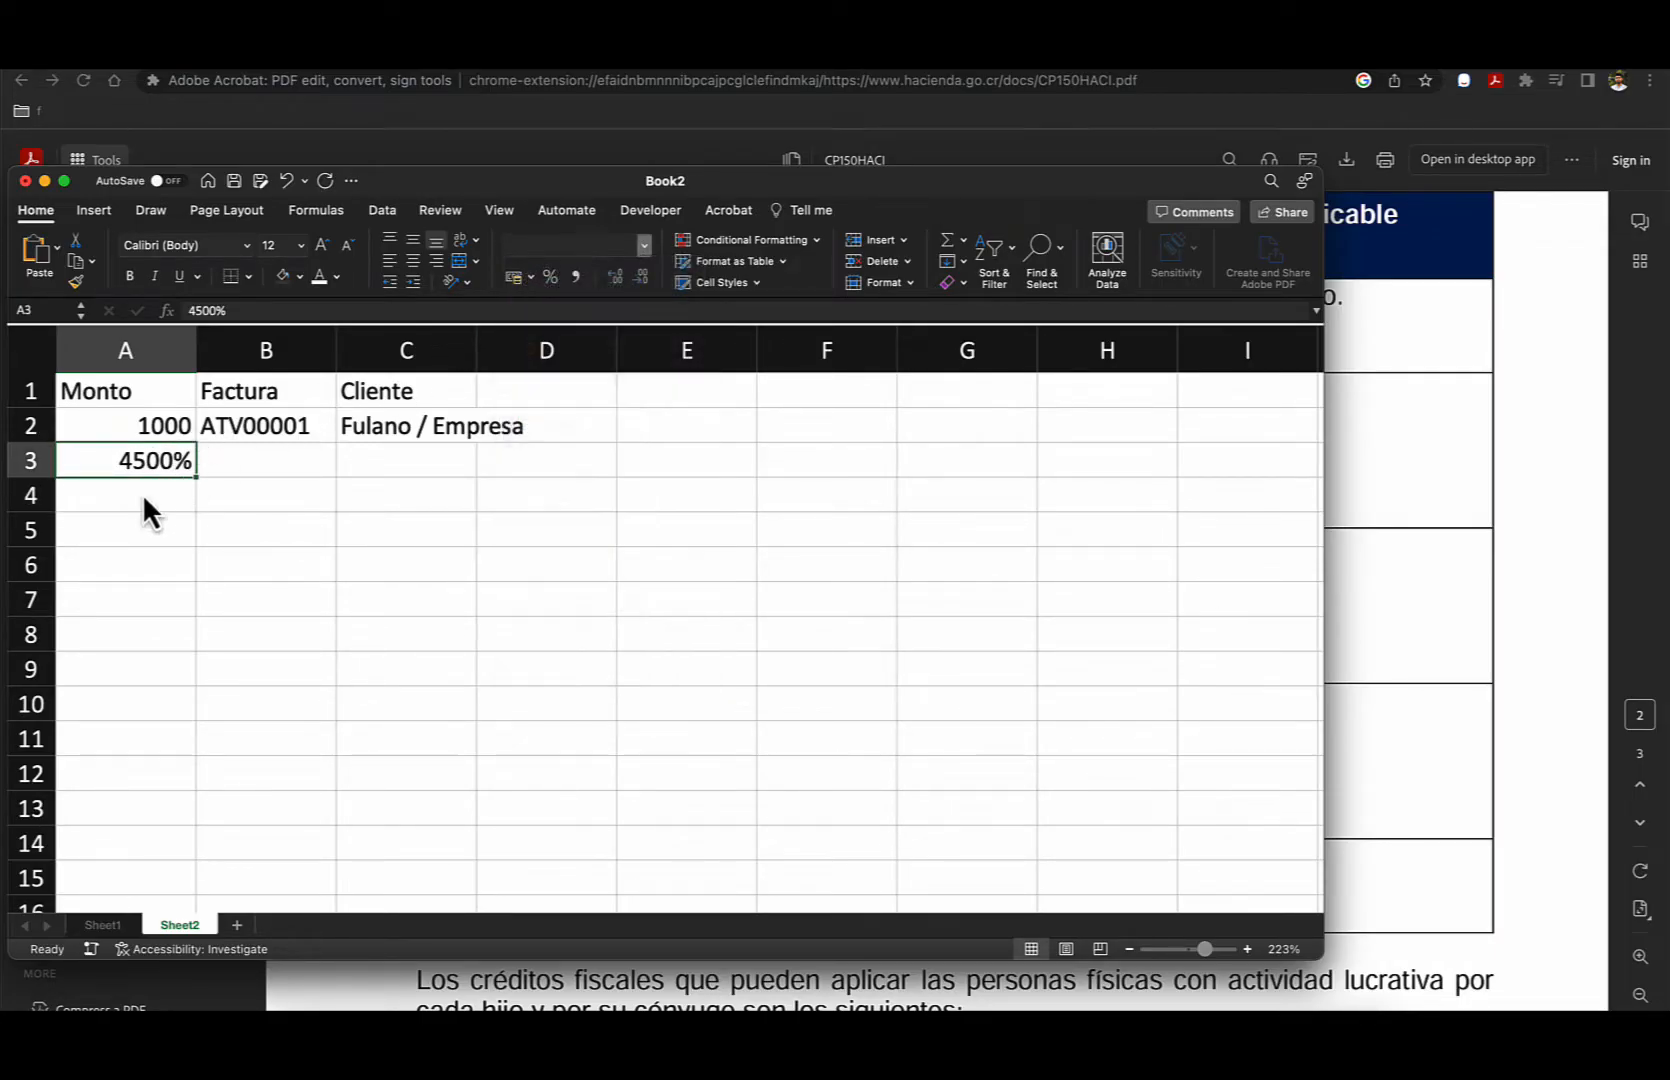
{"action": "left_click", "coordinate": [127, 492]}
{"action": "left_click", "coordinate": [173, 462]}
{"action": "type", "text": "4500"}
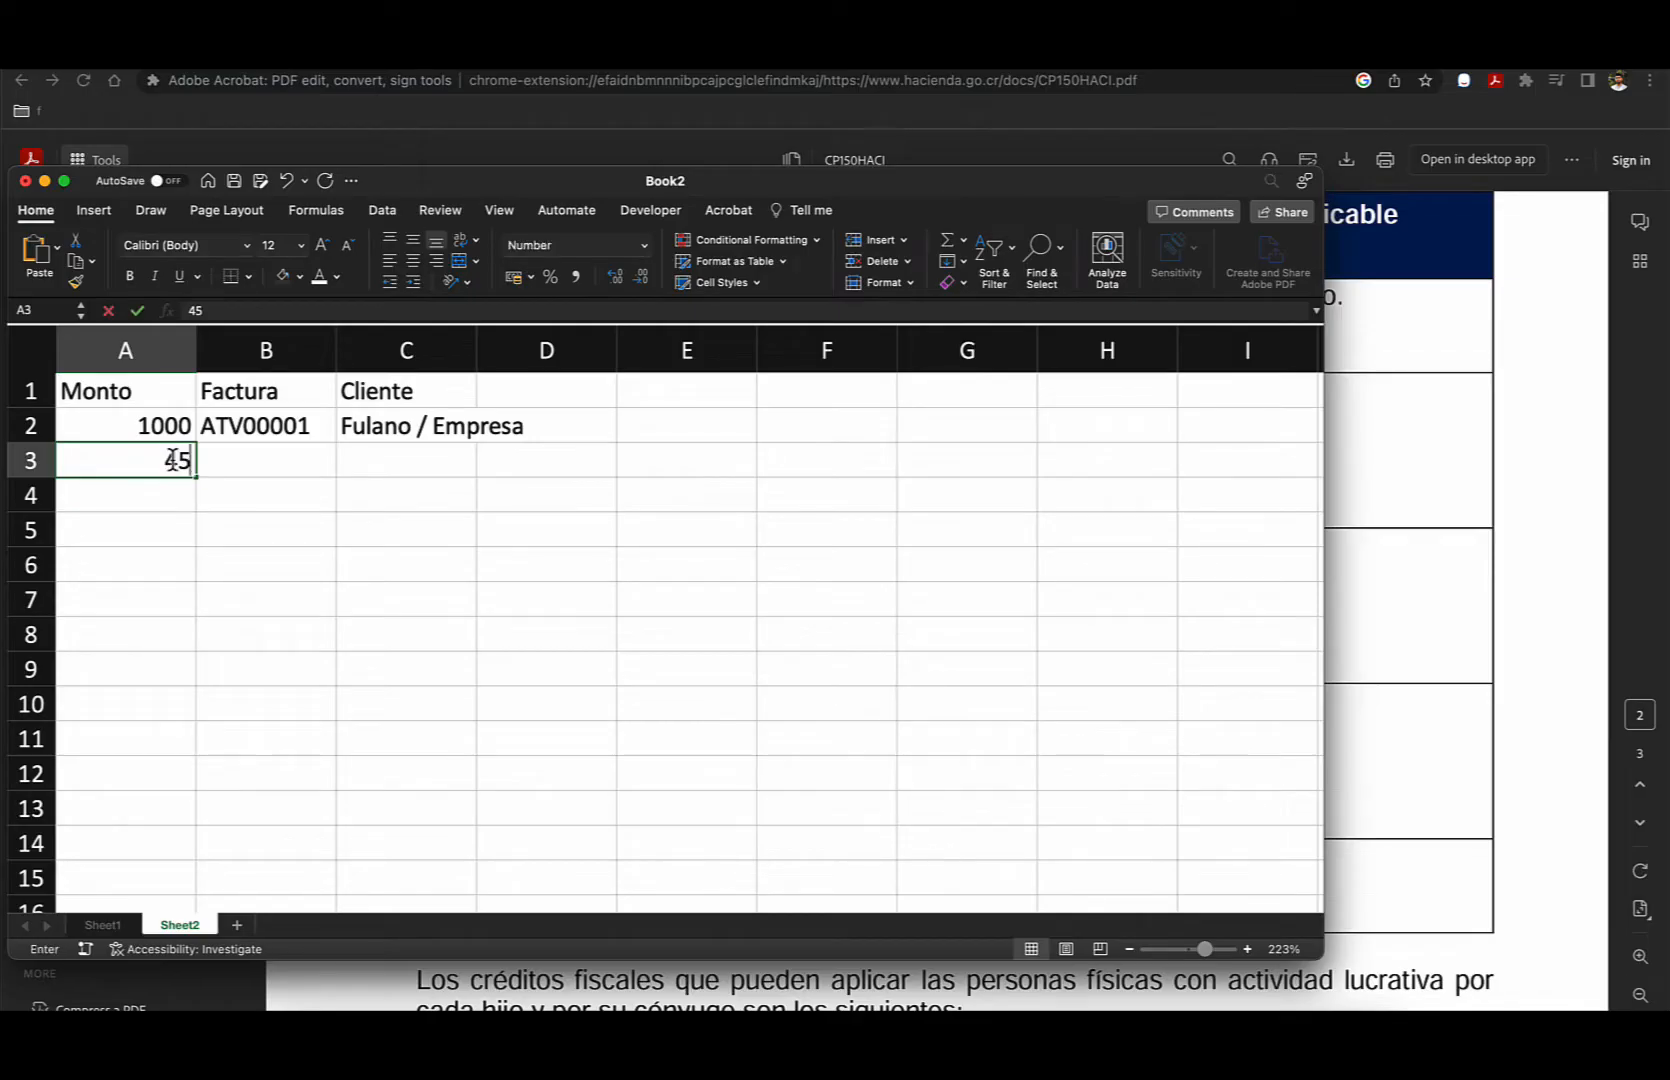
{"action": "key", "text": "Return"}
- Enter 3000 as the third amount in cell A4 under Monto
{"action": "type", "text": "300"}
{"action": "key", "text": "Return"}
{"action": "key", "text": "Up"}
{"action": "type", "text": "3000"}
{"action": "key", "text": "Return"}
- Total the invoice amounts in A8 with the formula =SUM(A2:A4)
{"action": "key", "text": "Down"}
{"action": "key", "text": "Down"}
{"action": "key", "text": "Down"}
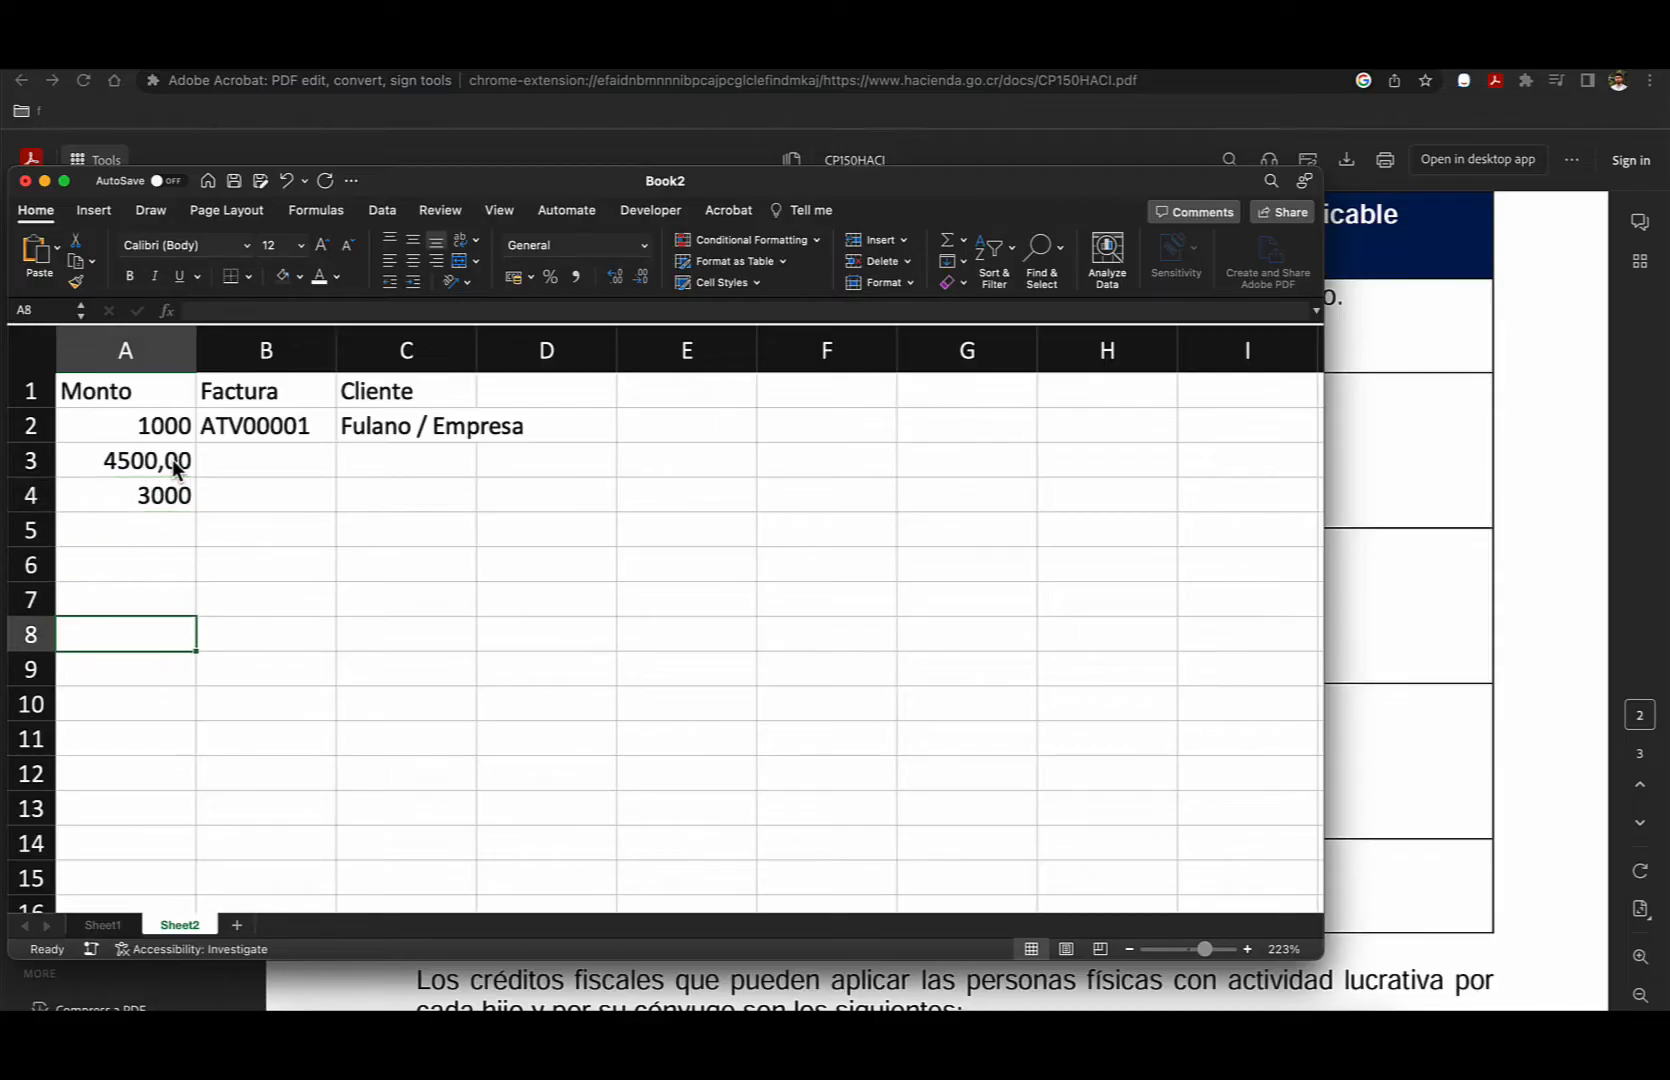
{"action": "type", "text": "=sum"}
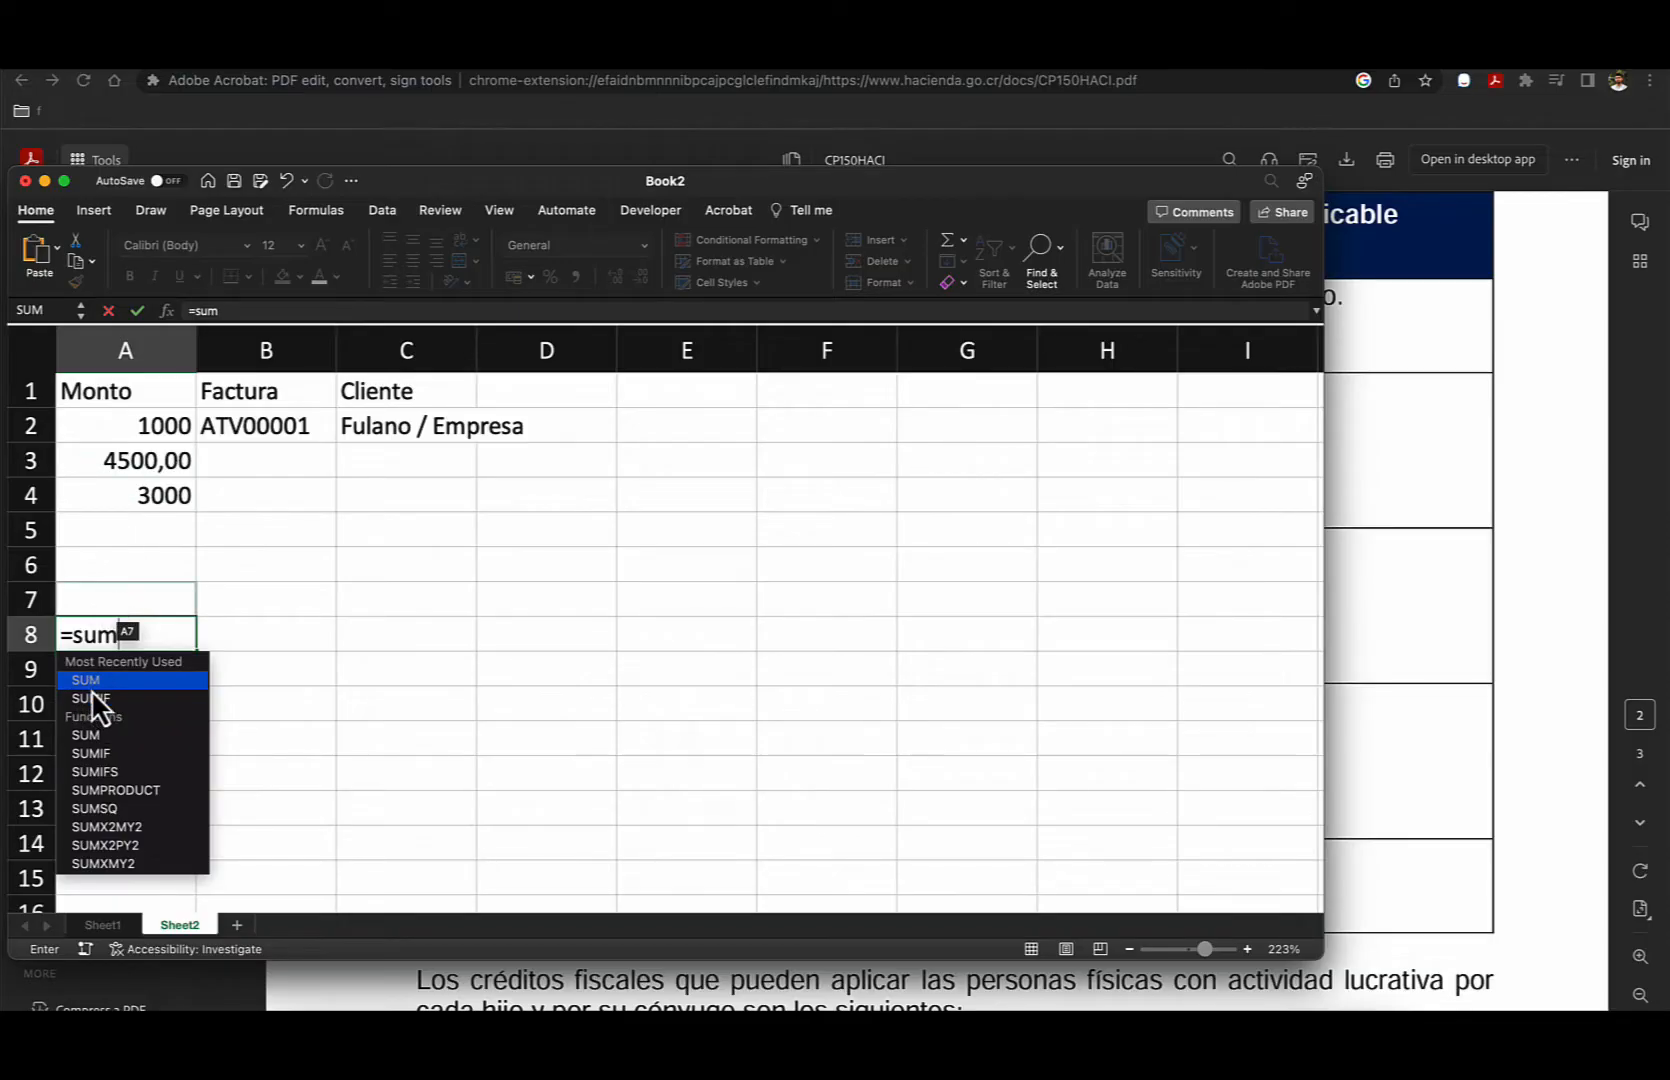
{"action": "double_click", "coordinate": [89, 681]}
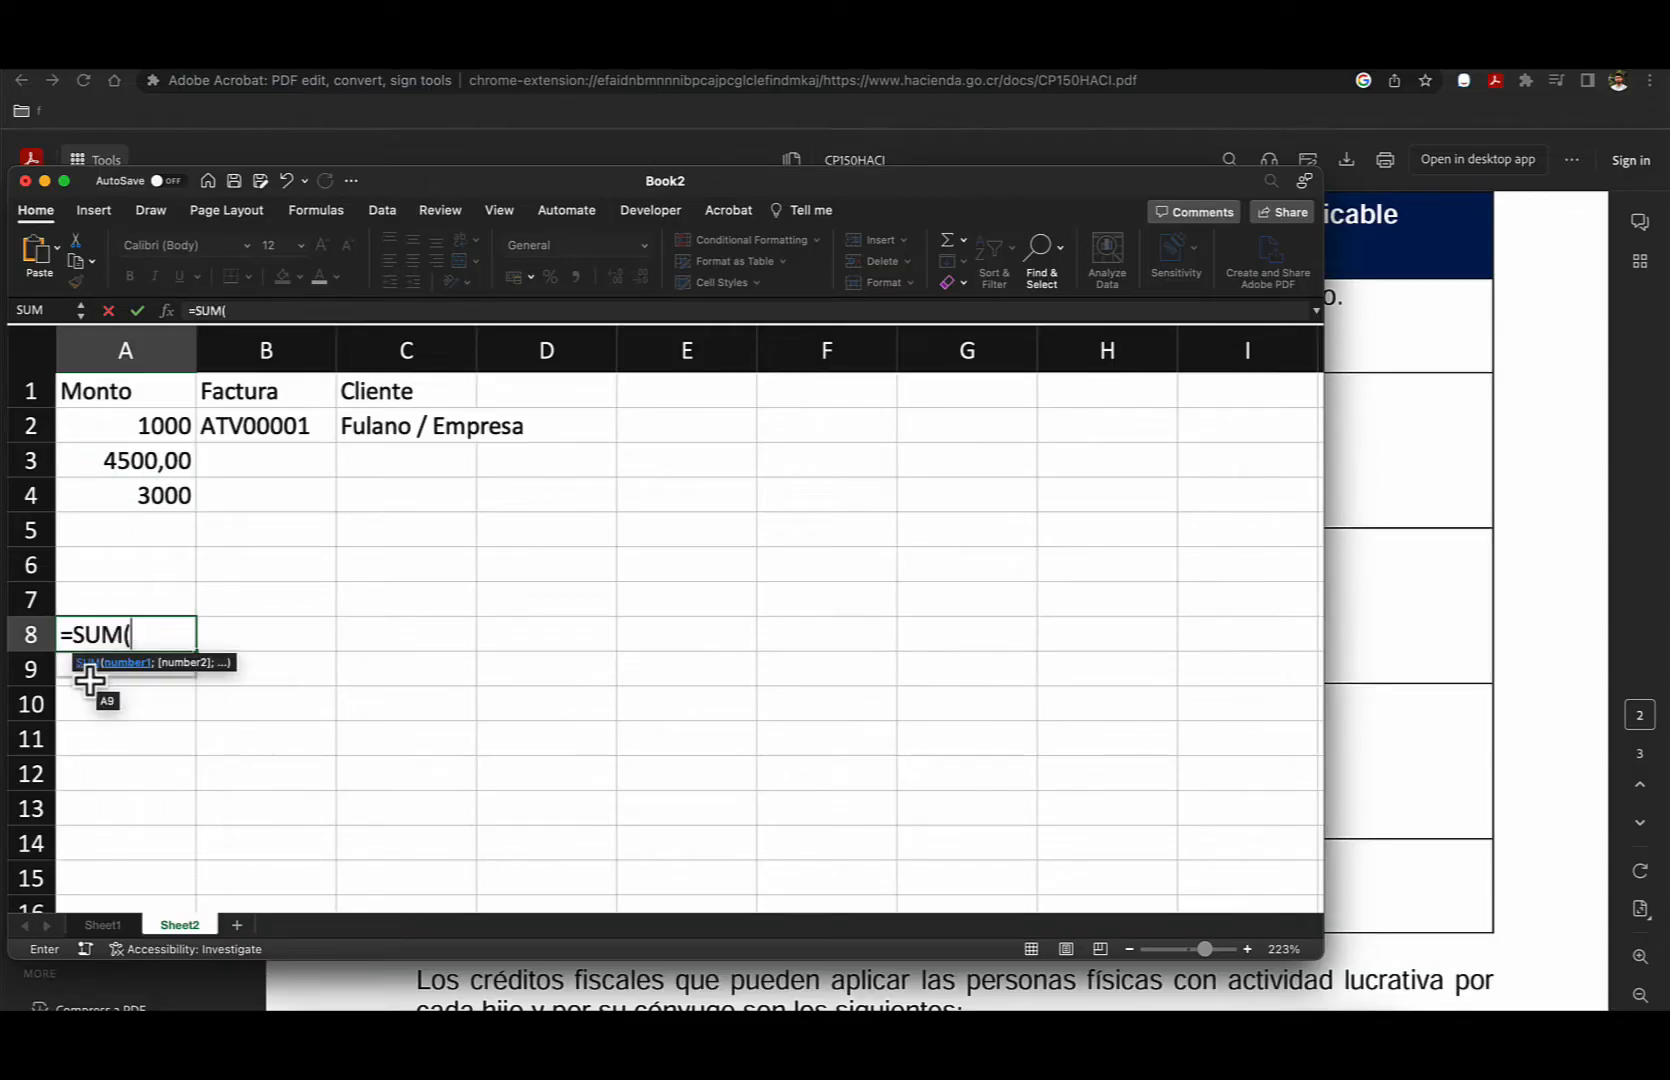
{"action": "left_click_drag", "start_coordinate": [164, 430], "coordinate": [165, 495]}
{"action": "left_click", "coordinate": [290, 309]}
{"action": "key", "text": "Return"}
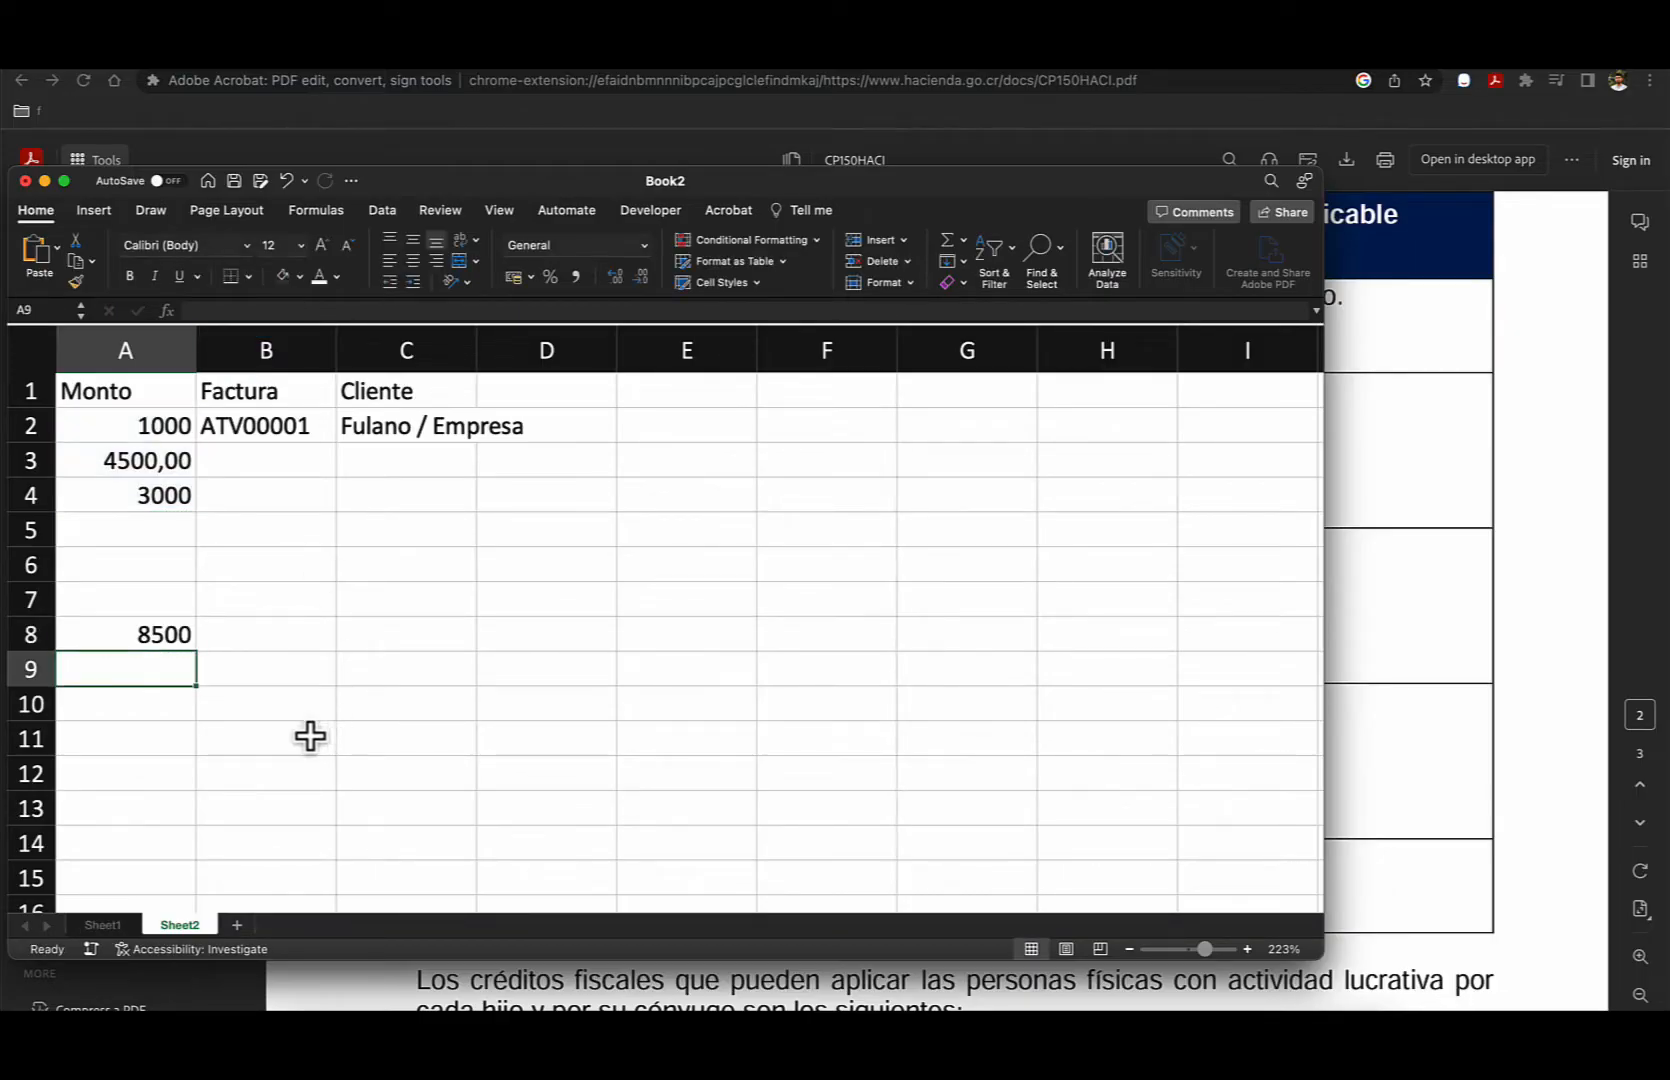
{"action": "left_click", "coordinate": [138, 636]}
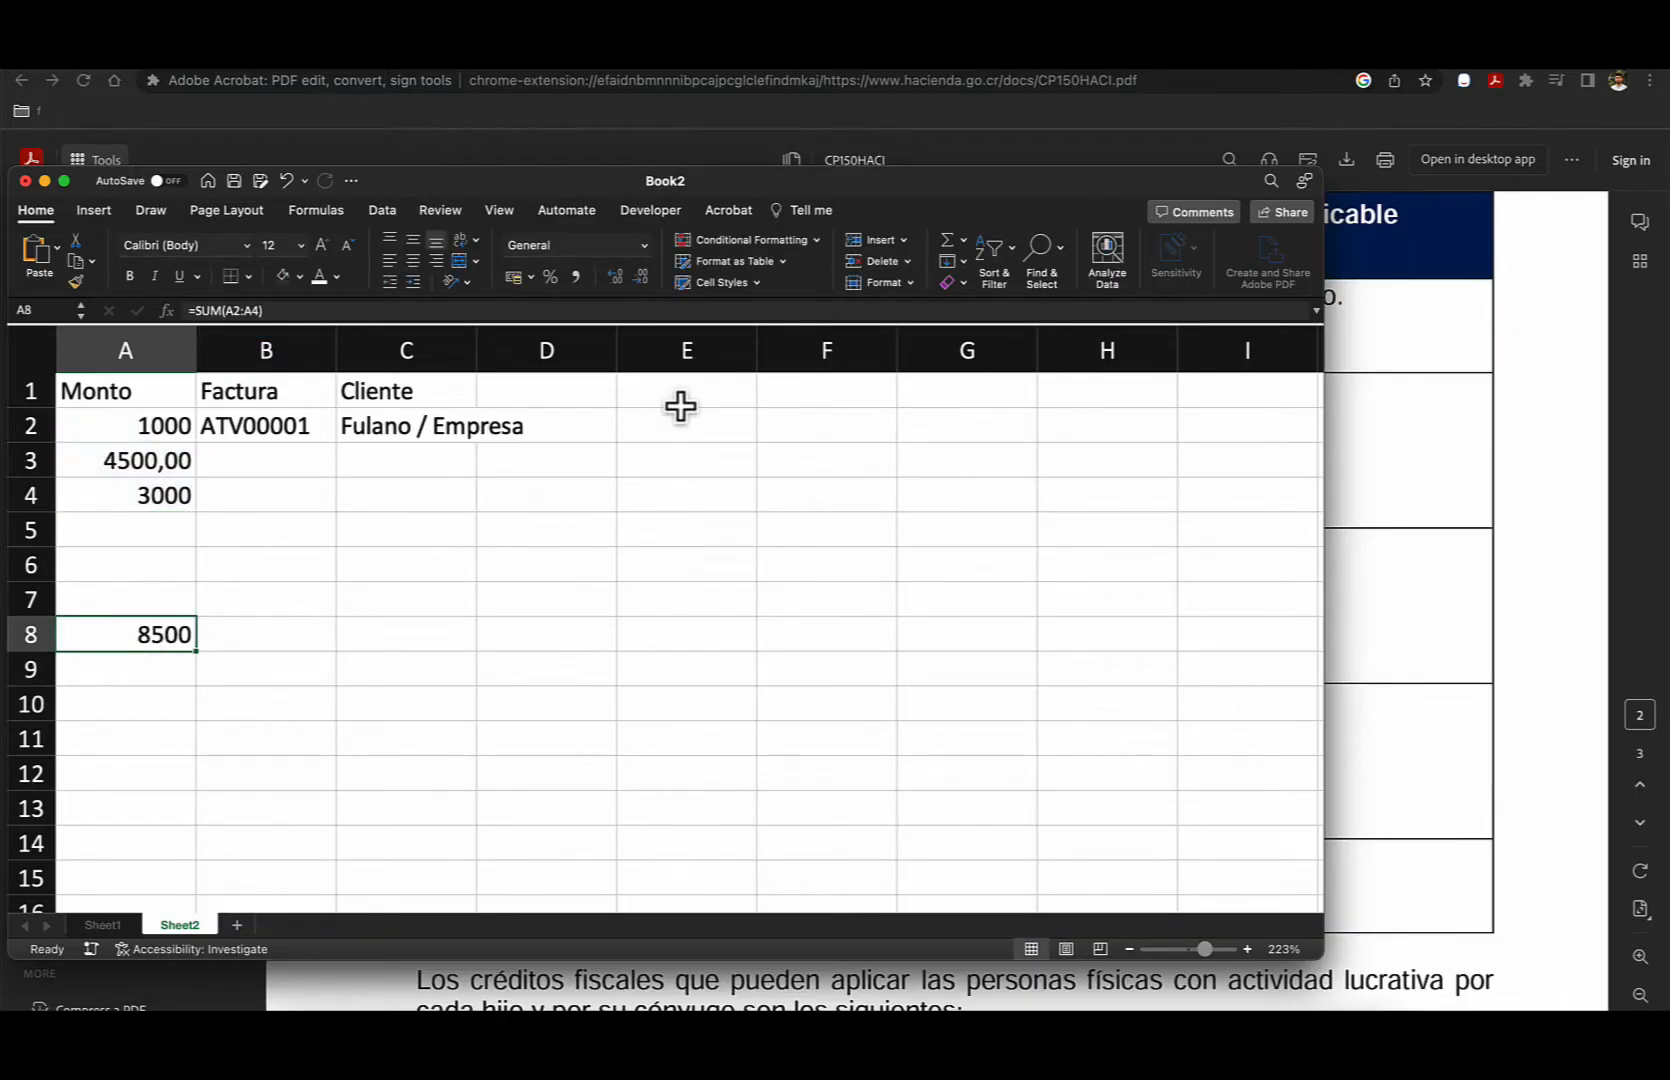
{"action": "scroll", "coordinate": [620, 447], "scroll_direction": "right", "scroll_amount": 1}
{"action": "scroll", "coordinate": [400, 448], "scroll_direction": "left", "scroll_amount": 1}
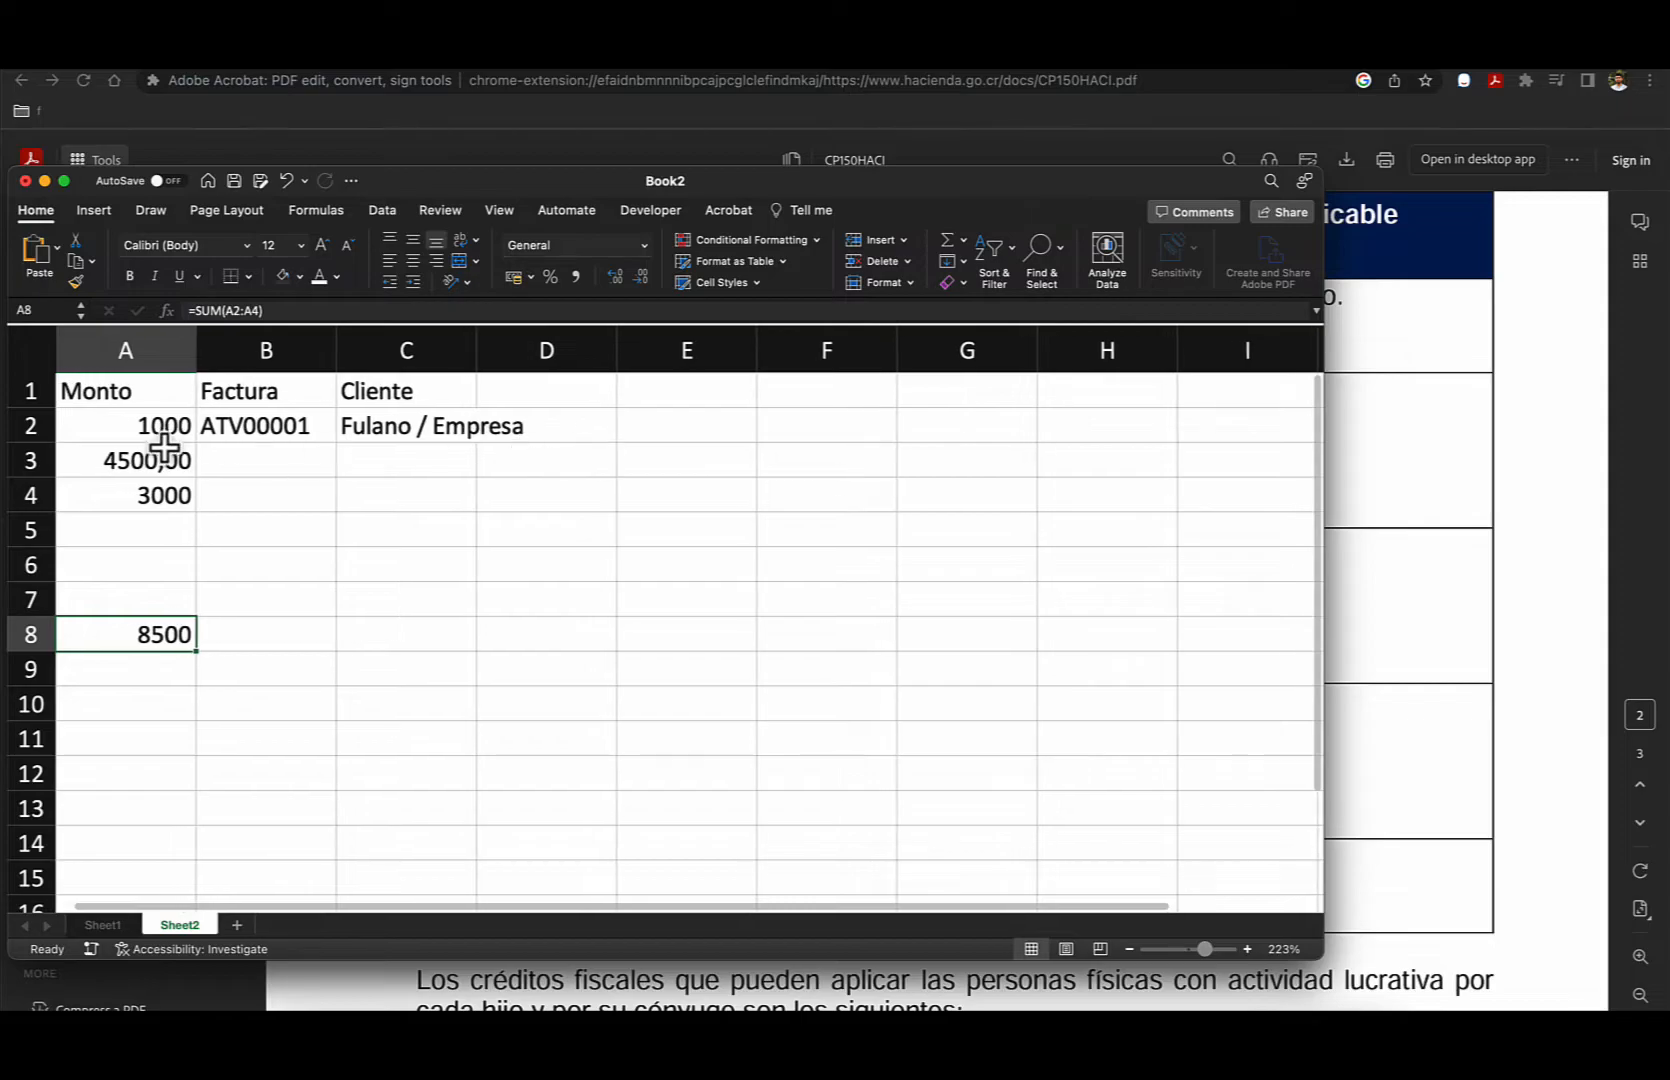
{"action": "scroll", "coordinate": [163, 445], "scroll_direction": "right", "scroll_amount": 1}
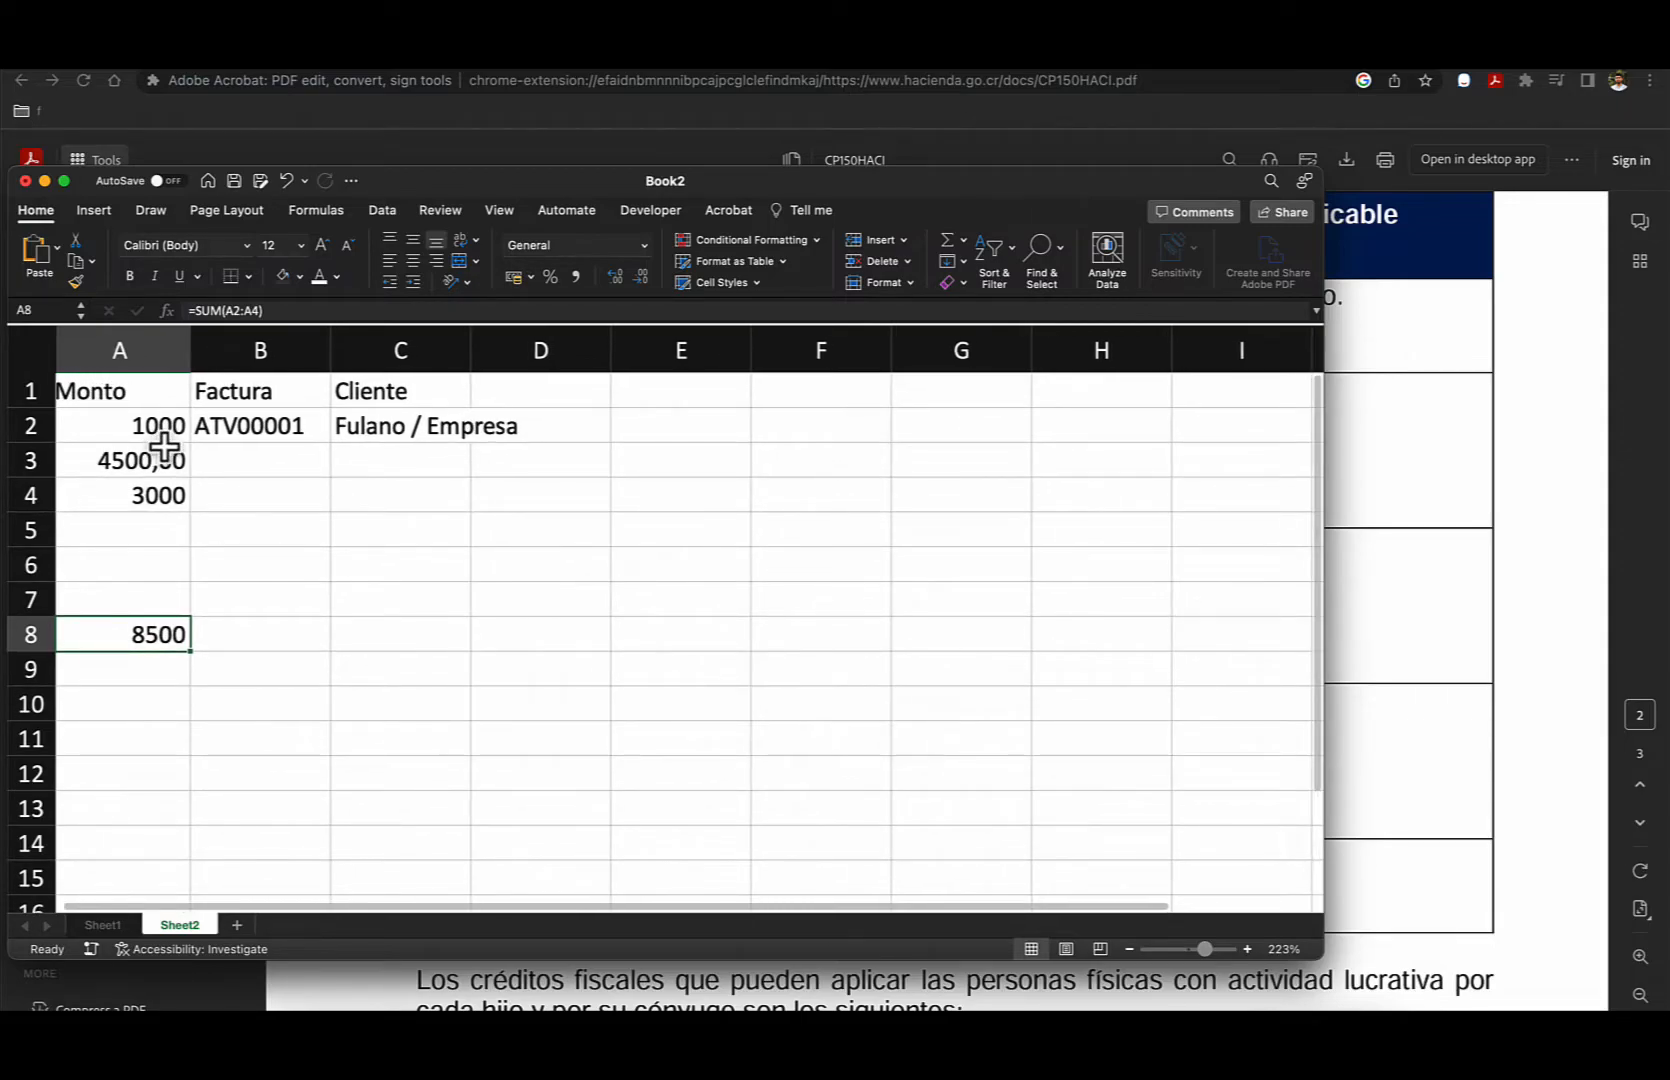
- Switch to the Hacienda PDF and compare the annual income brackets and tax rates for legal entities with those for individuals
{"action": "left_click", "coordinate": [1397, 497]}
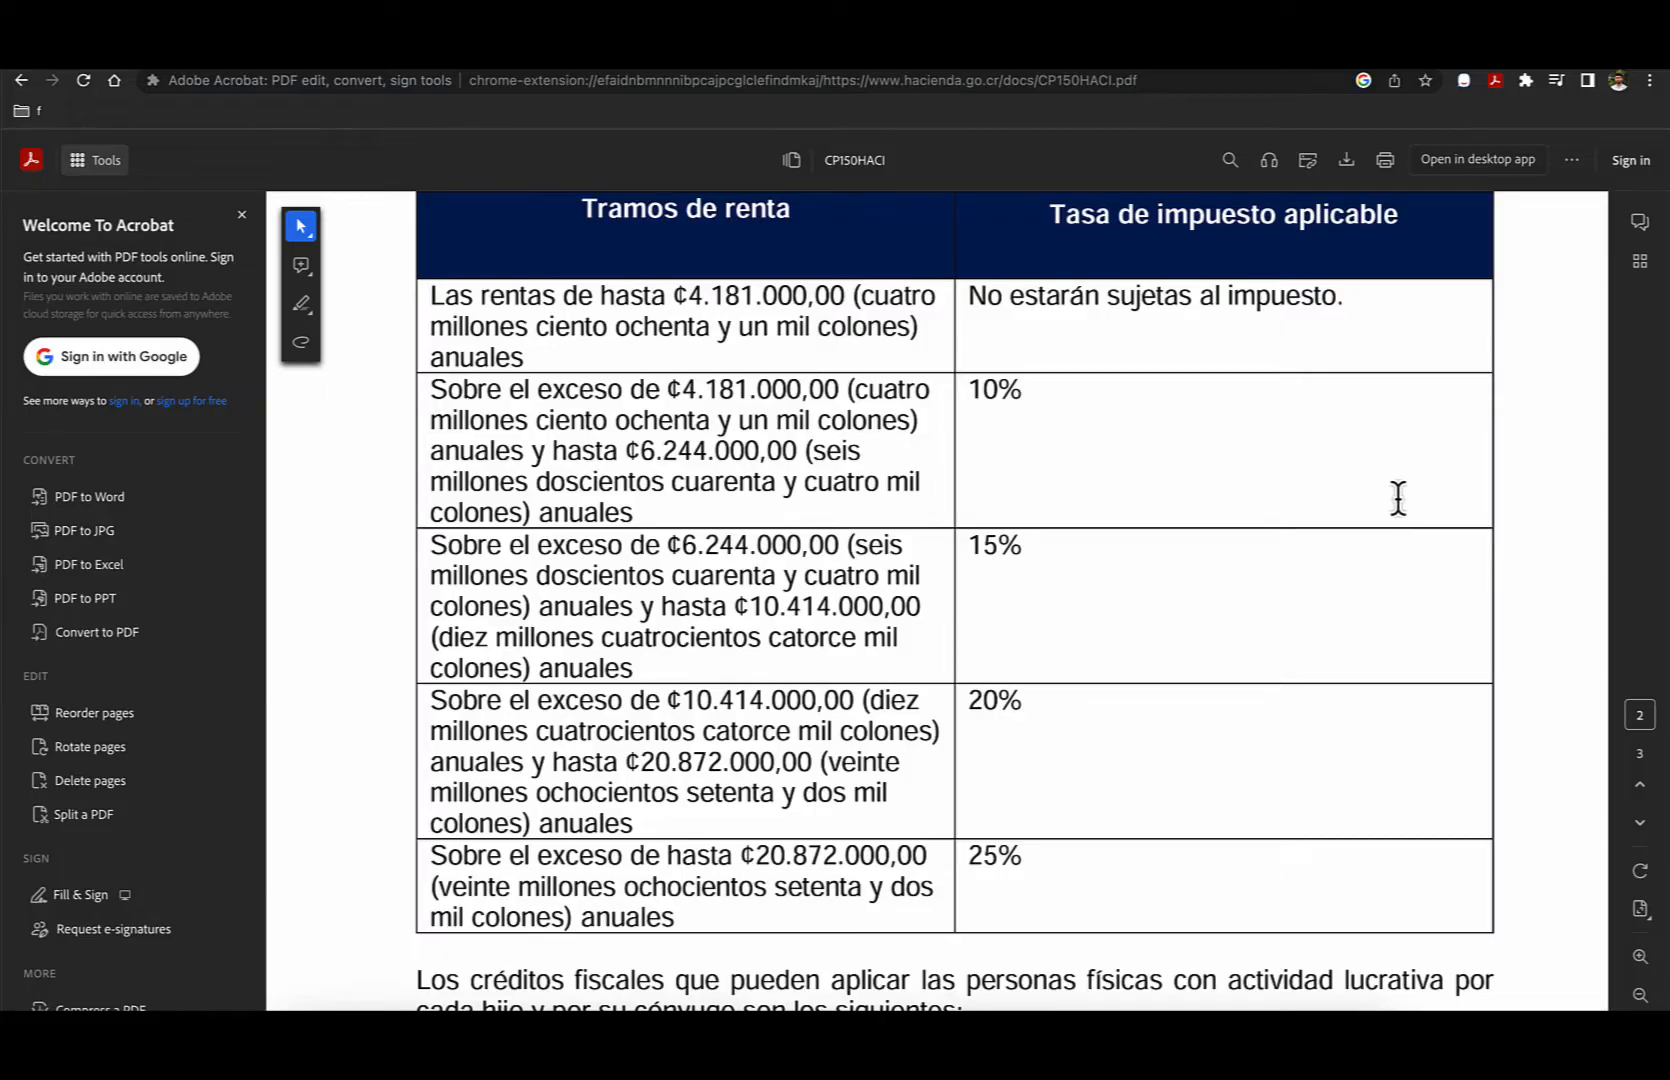
{"action": "scroll", "coordinate": [1285, 615], "scroll_direction": "down", "scroll_amount": 15}
{"action": "scroll", "coordinate": [1285, 617], "scroll_direction": "down", "scroll_amount": 3}
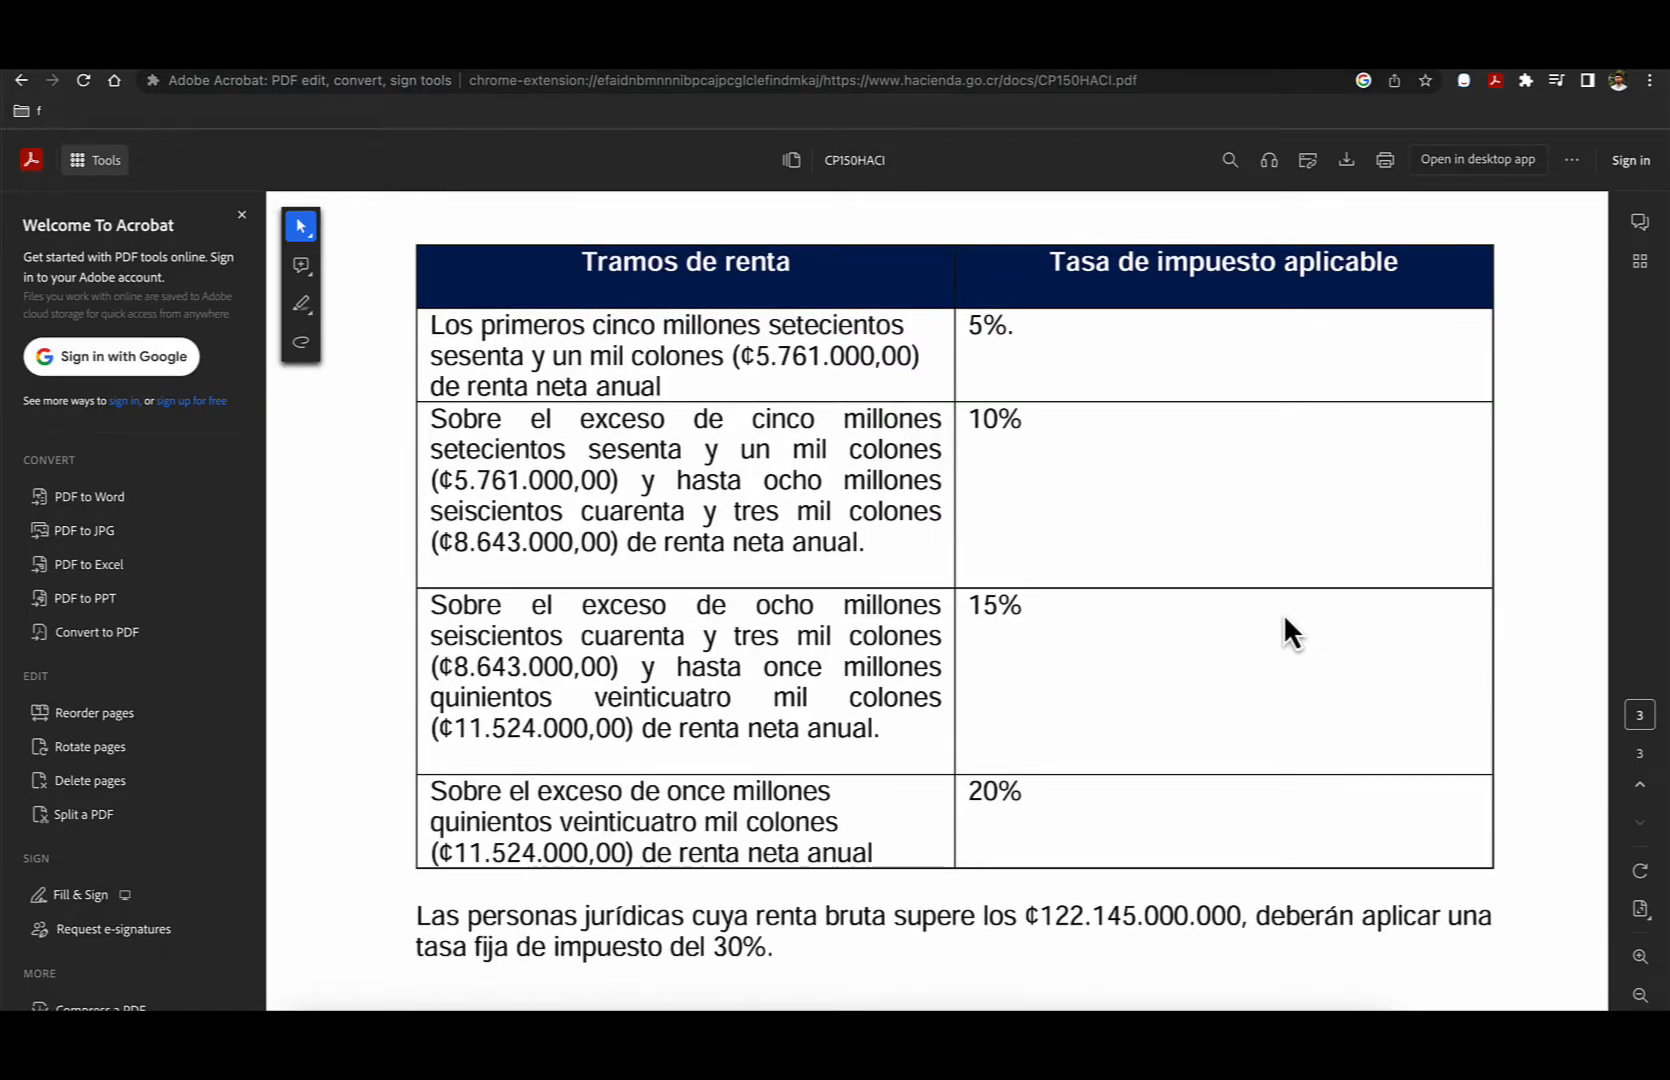
{"action": "scroll", "coordinate": [1283, 613], "scroll_direction": "up", "scroll_amount": 10}
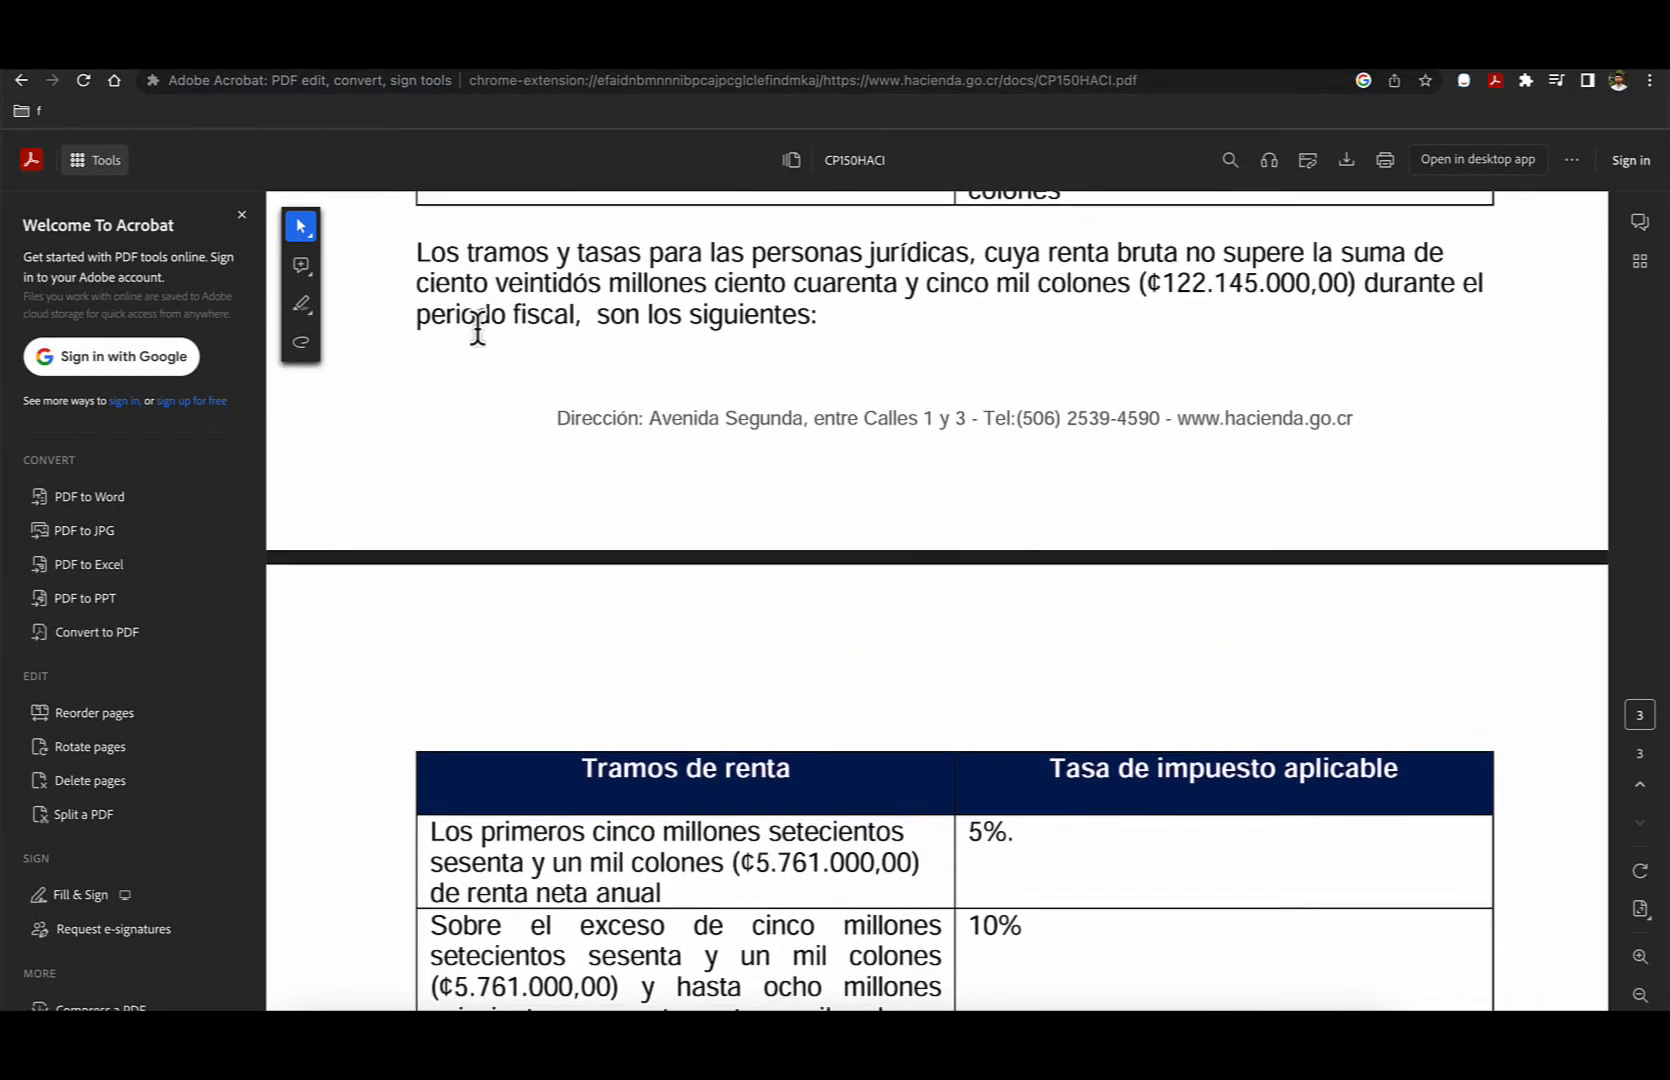
{"action": "scroll", "coordinate": [806, 401], "scroll_direction": "down", "scroll_amount": 4}
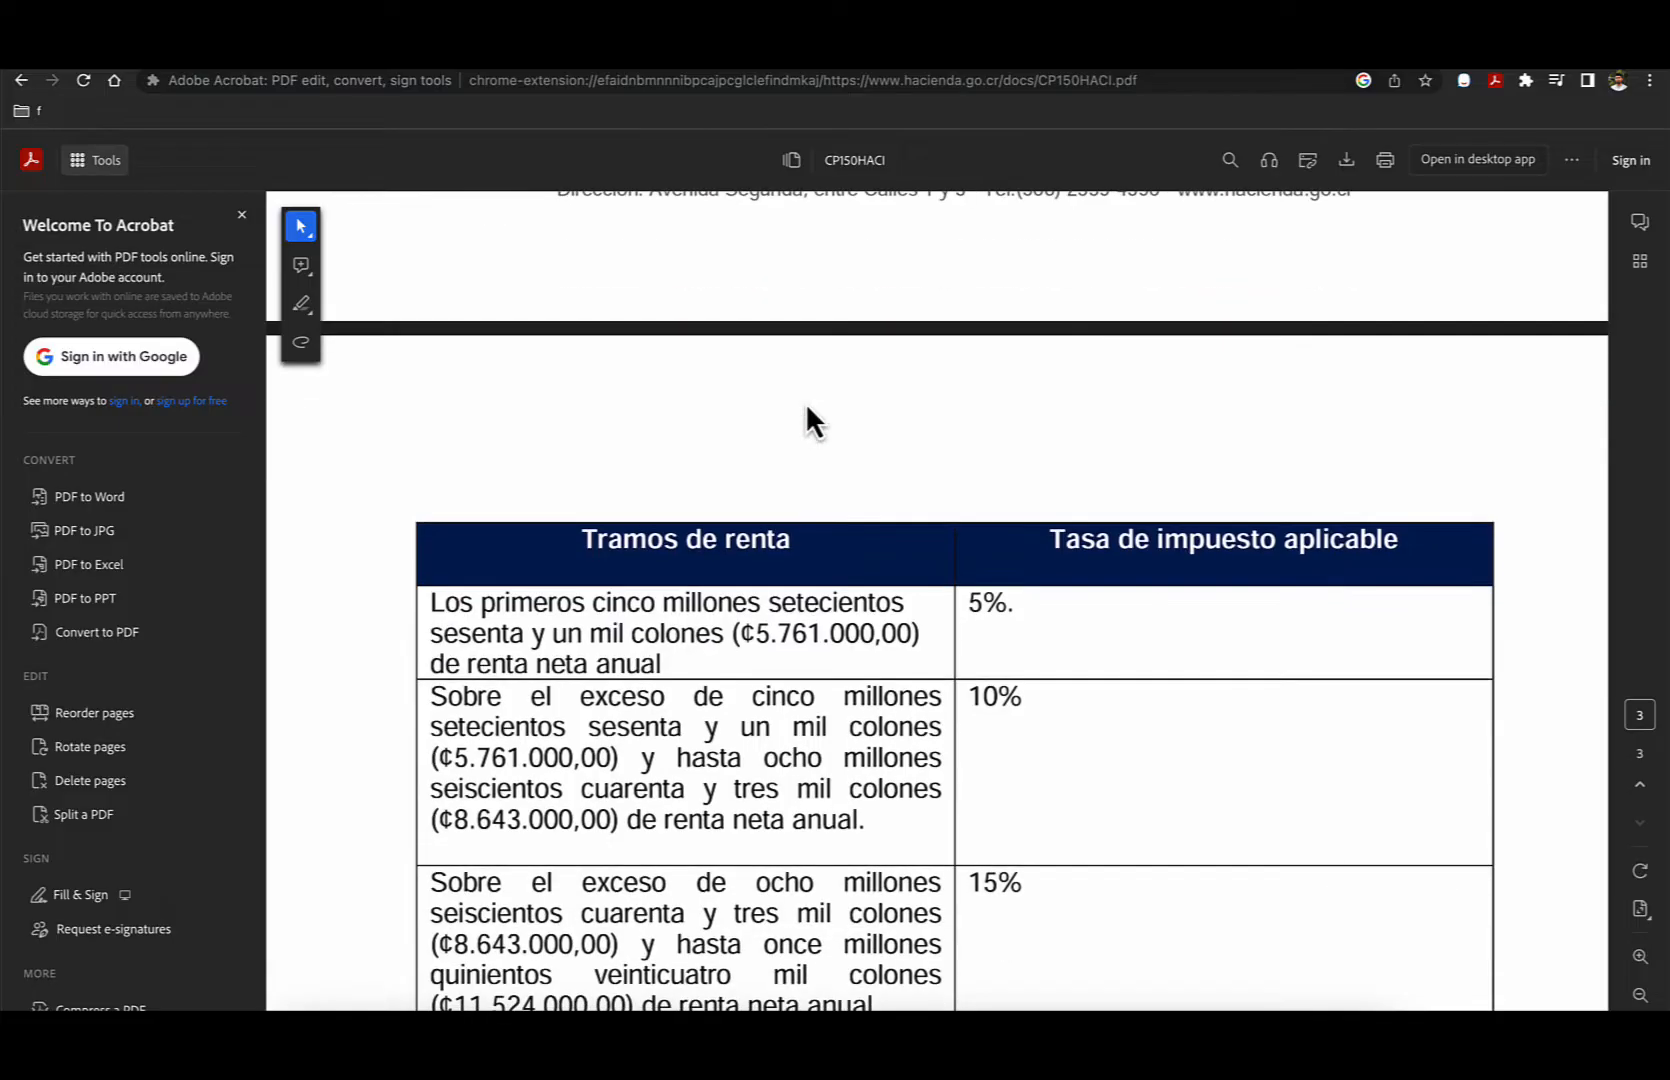
{"action": "scroll", "coordinate": [806, 404], "scroll_direction": "down", "scroll_amount": 5}
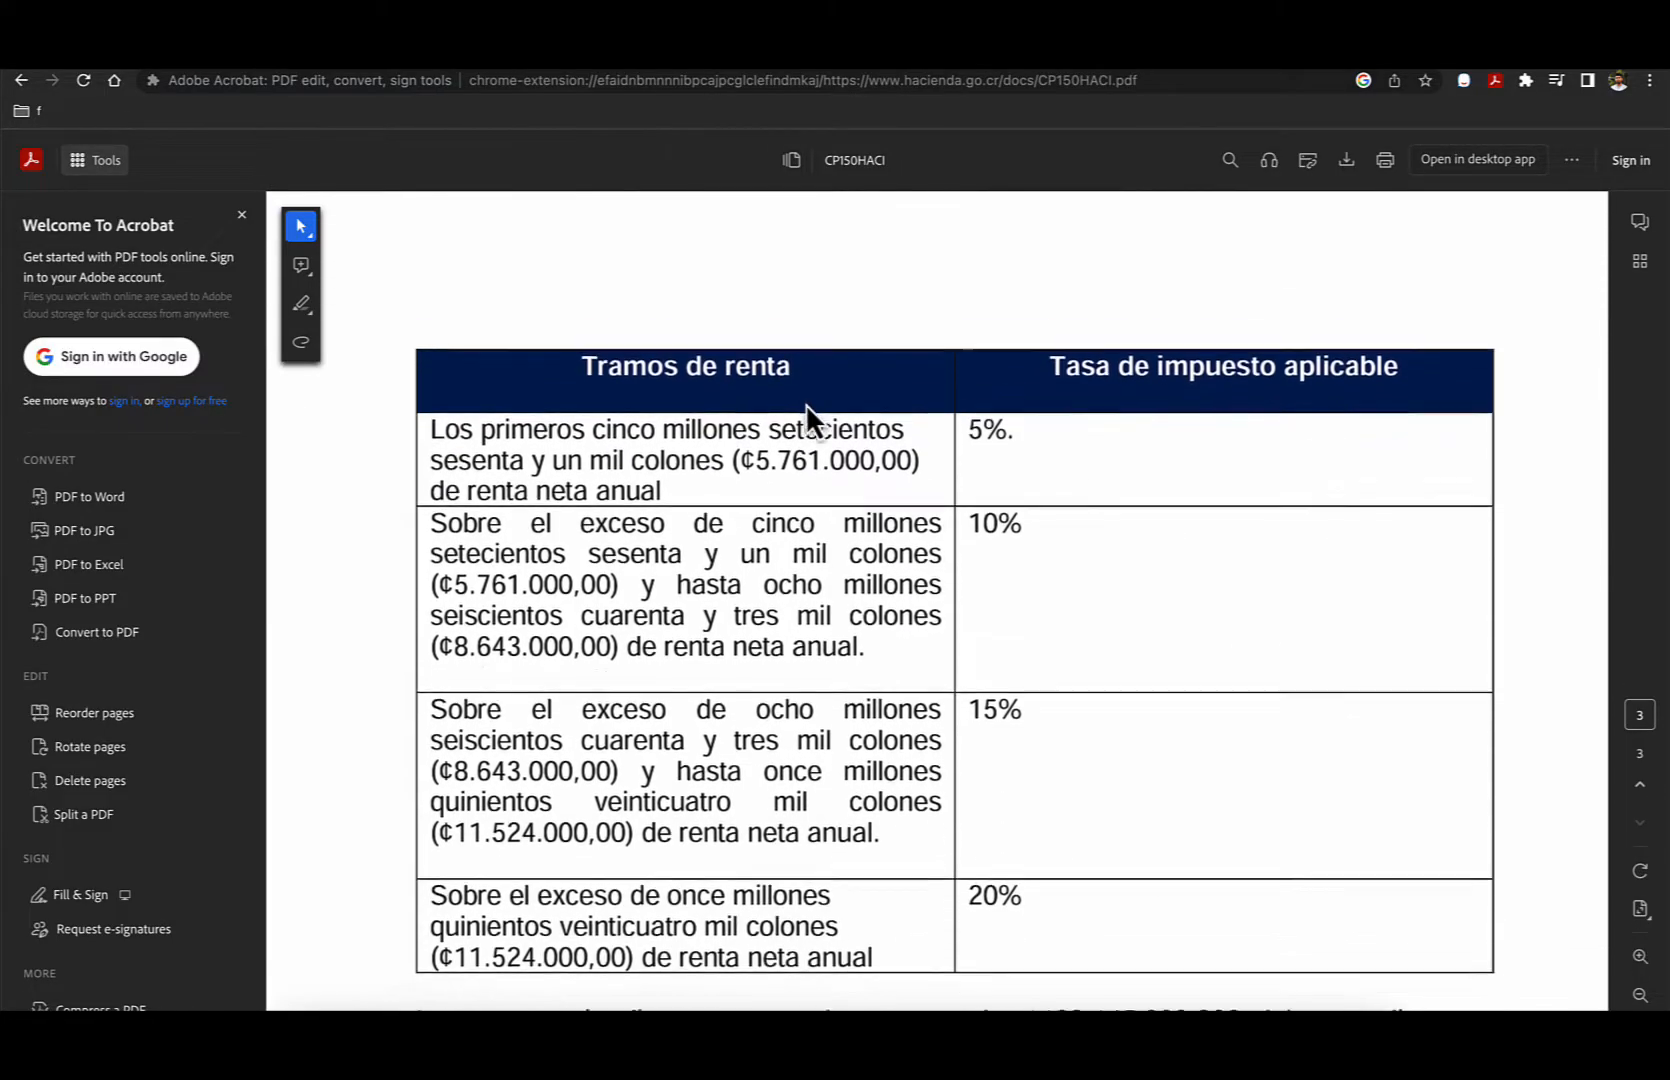
{"action": "scroll", "coordinate": [806, 404], "scroll_direction": "up", "scroll_amount": 15}
{"action": "scroll", "coordinate": [808, 407], "scroll_direction": "up", "scroll_amount": 10}
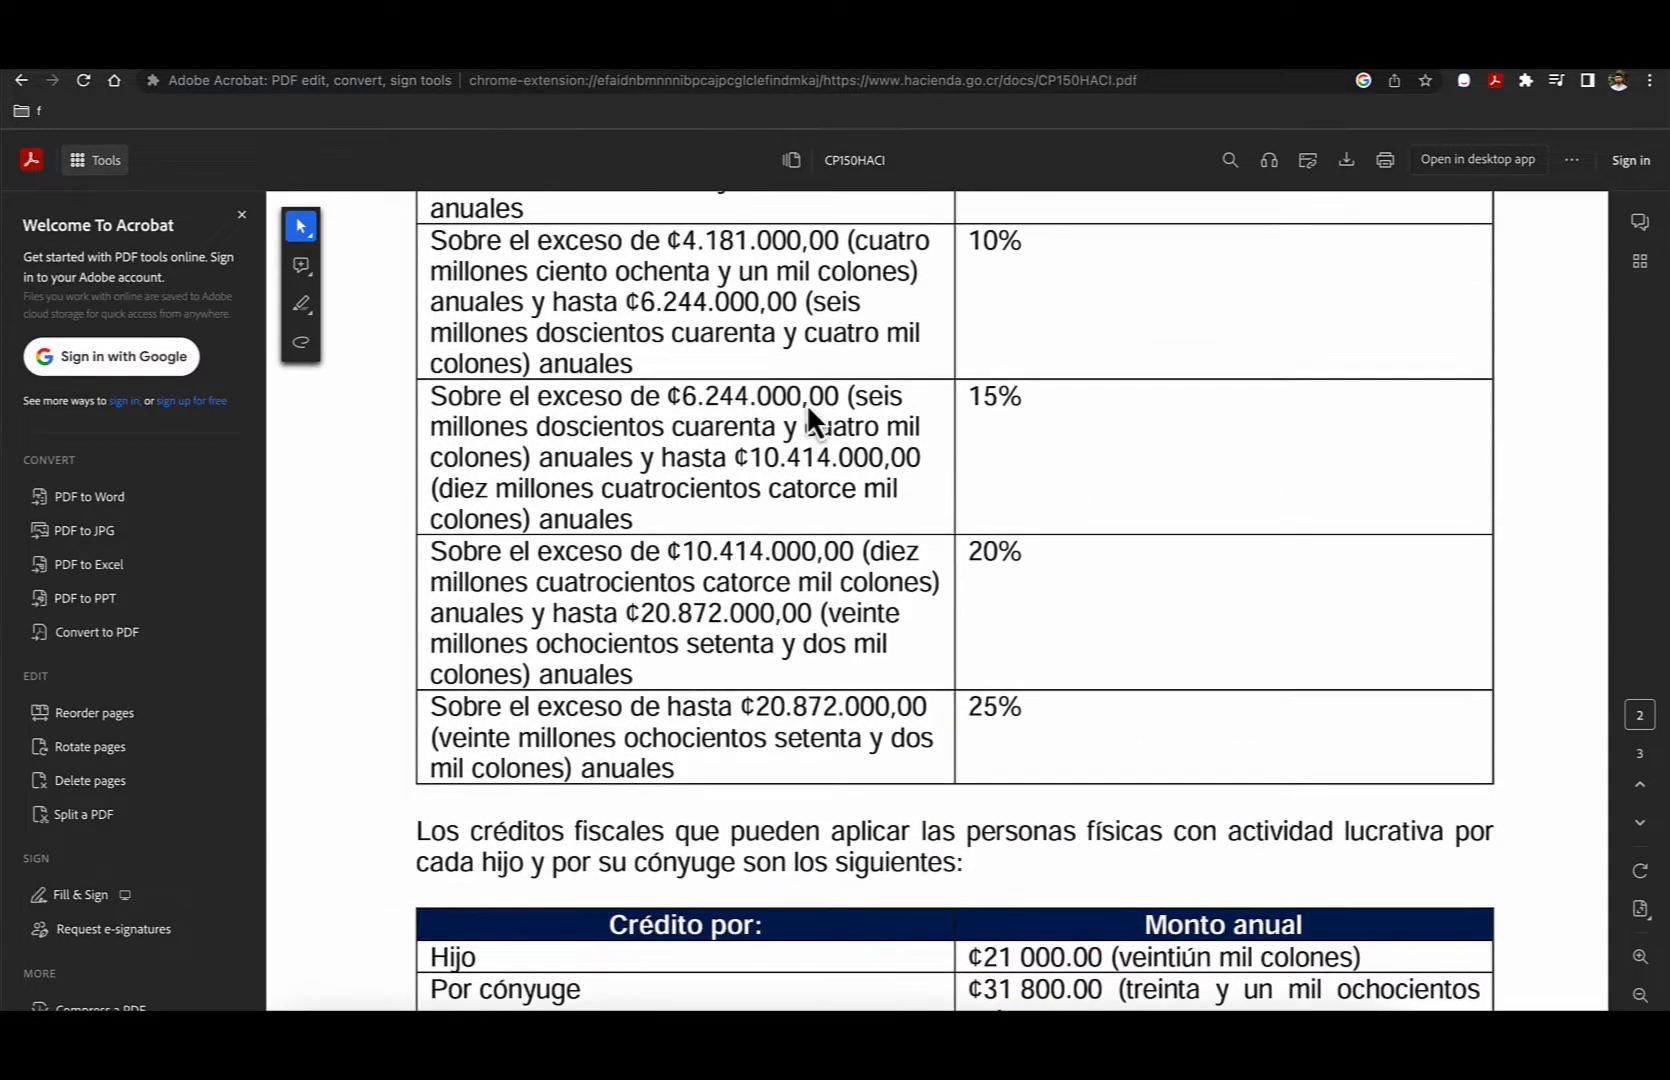
{"action": "left_click_drag", "start_coordinate": [972, 333], "coordinate": [1341, 331]}
{"action": "left_click_drag", "start_coordinate": [674, 340], "coordinate": [838, 337]}
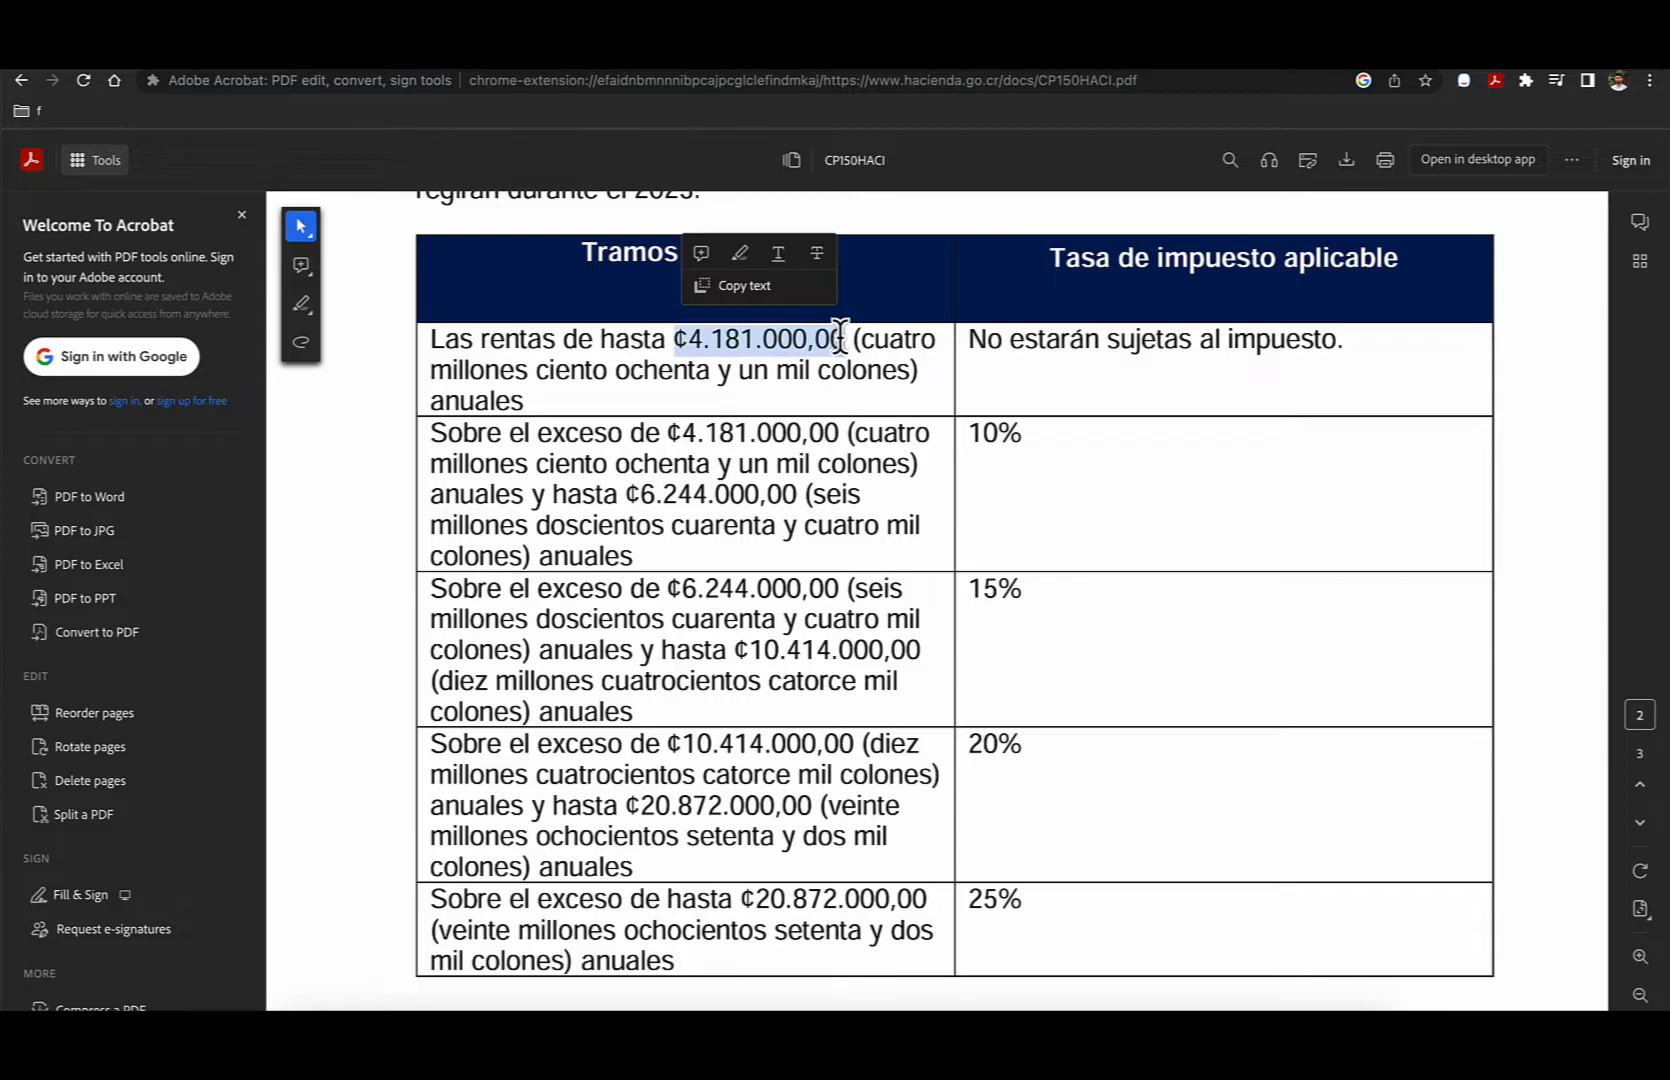
{"action": "scroll", "coordinate": [838, 337], "scroll_direction": "down", "scroll_amount": 12}
{"action": "scroll", "coordinate": [838, 337], "scroll_direction": "down", "scroll_amount": 1}
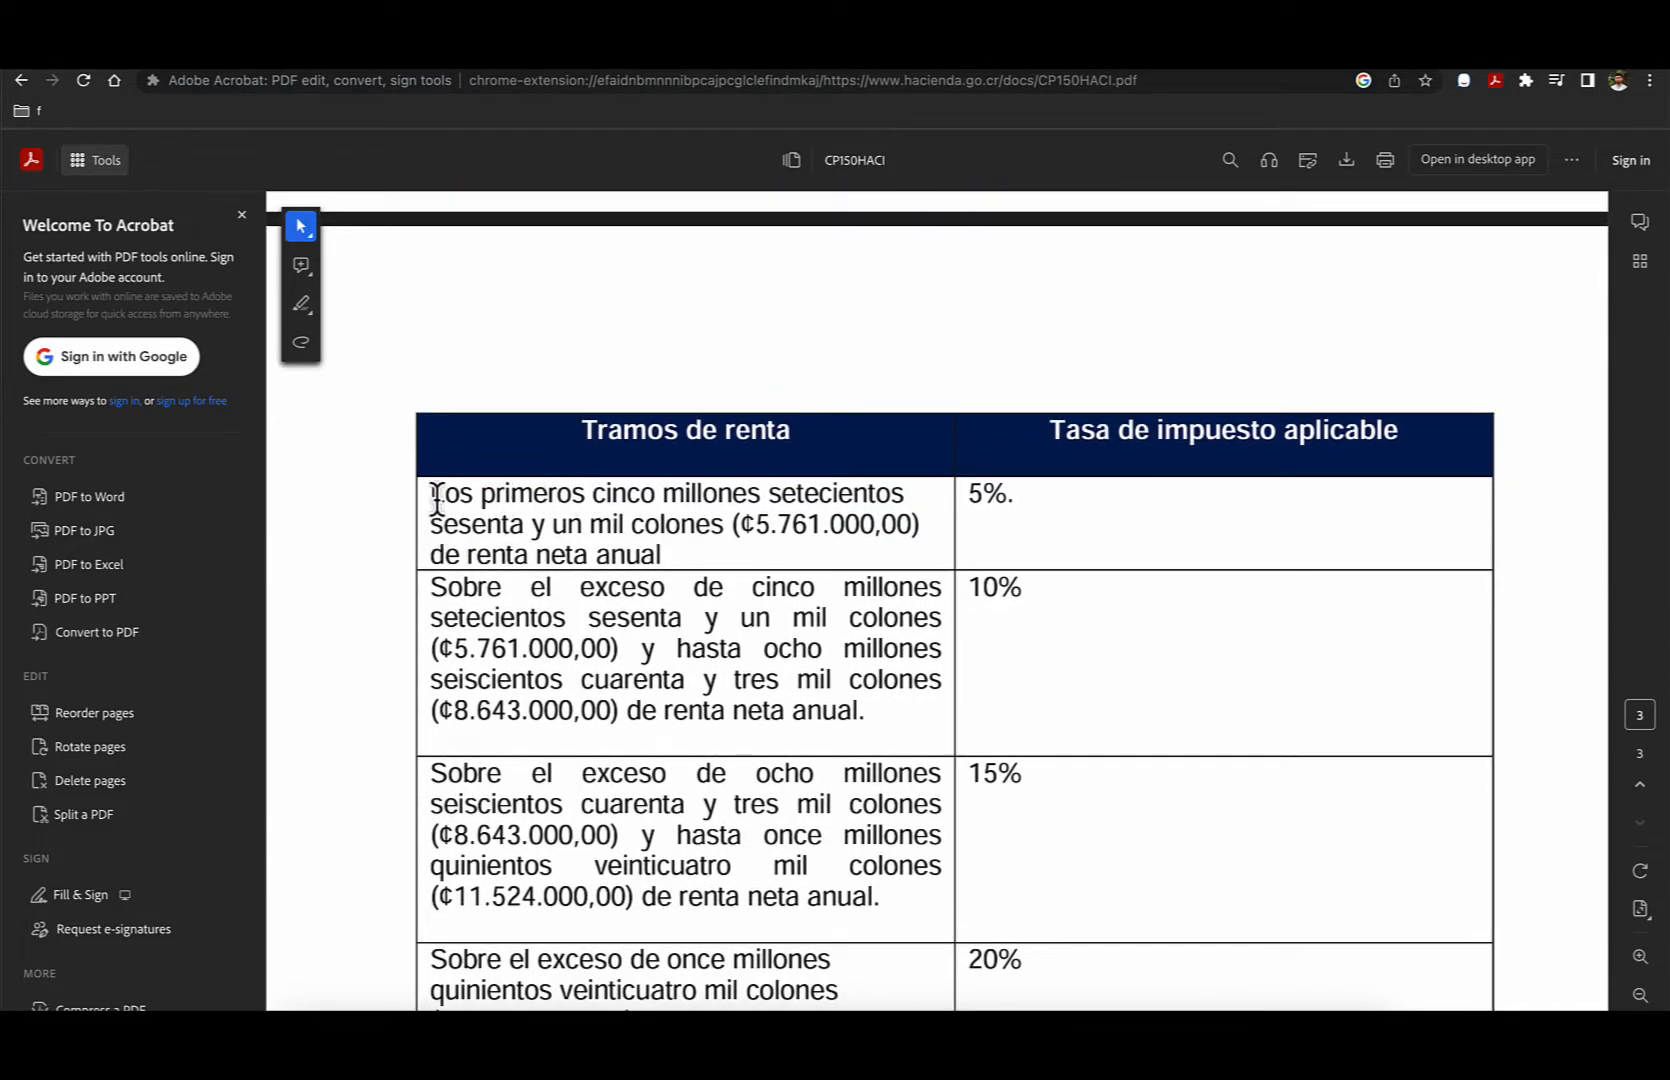
- Examine the legal entities' annual income brackets and rates in the PDF, including the fixed-rate rule for gross income above ¢122.145.000.000
{"action": "left_click_drag", "start_coordinate": [435, 492], "coordinate": [676, 547]}
{"action": "left_click", "coordinate": [677, 546]}
{"action": "left_click_drag", "start_coordinate": [756, 526], "coordinate": [935, 525]}
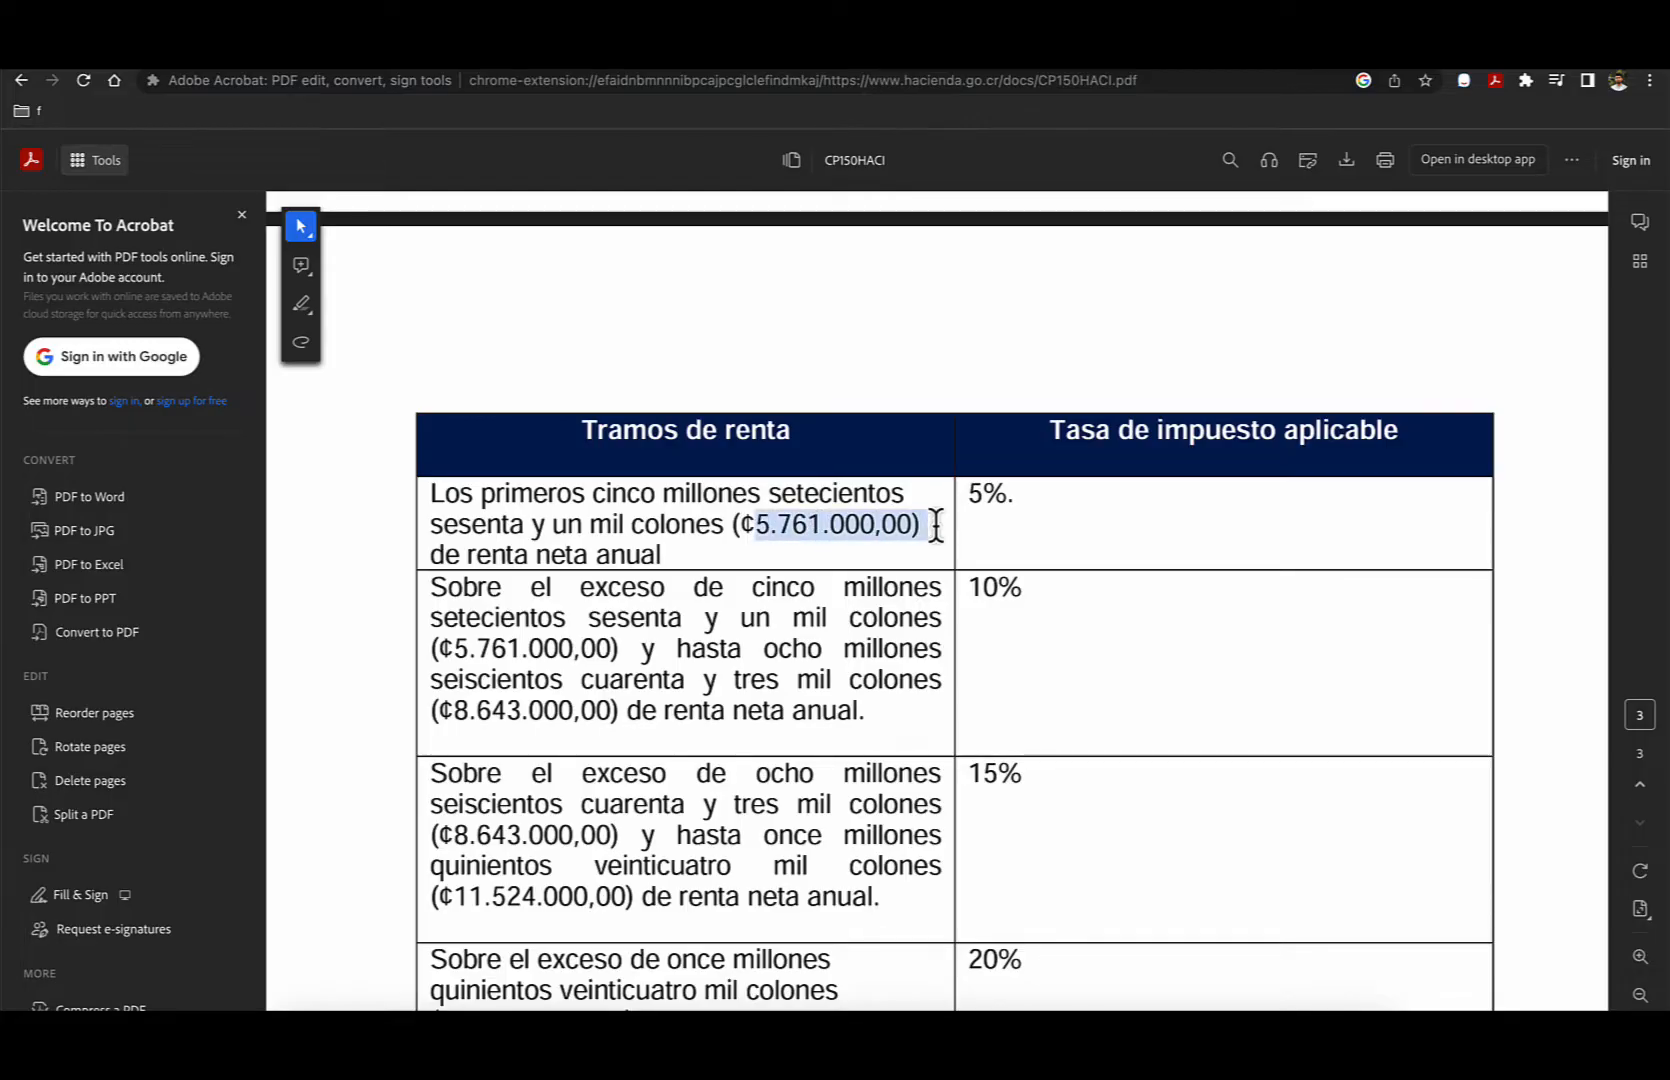
{"action": "left_click", "coordinate": [743, 618]}
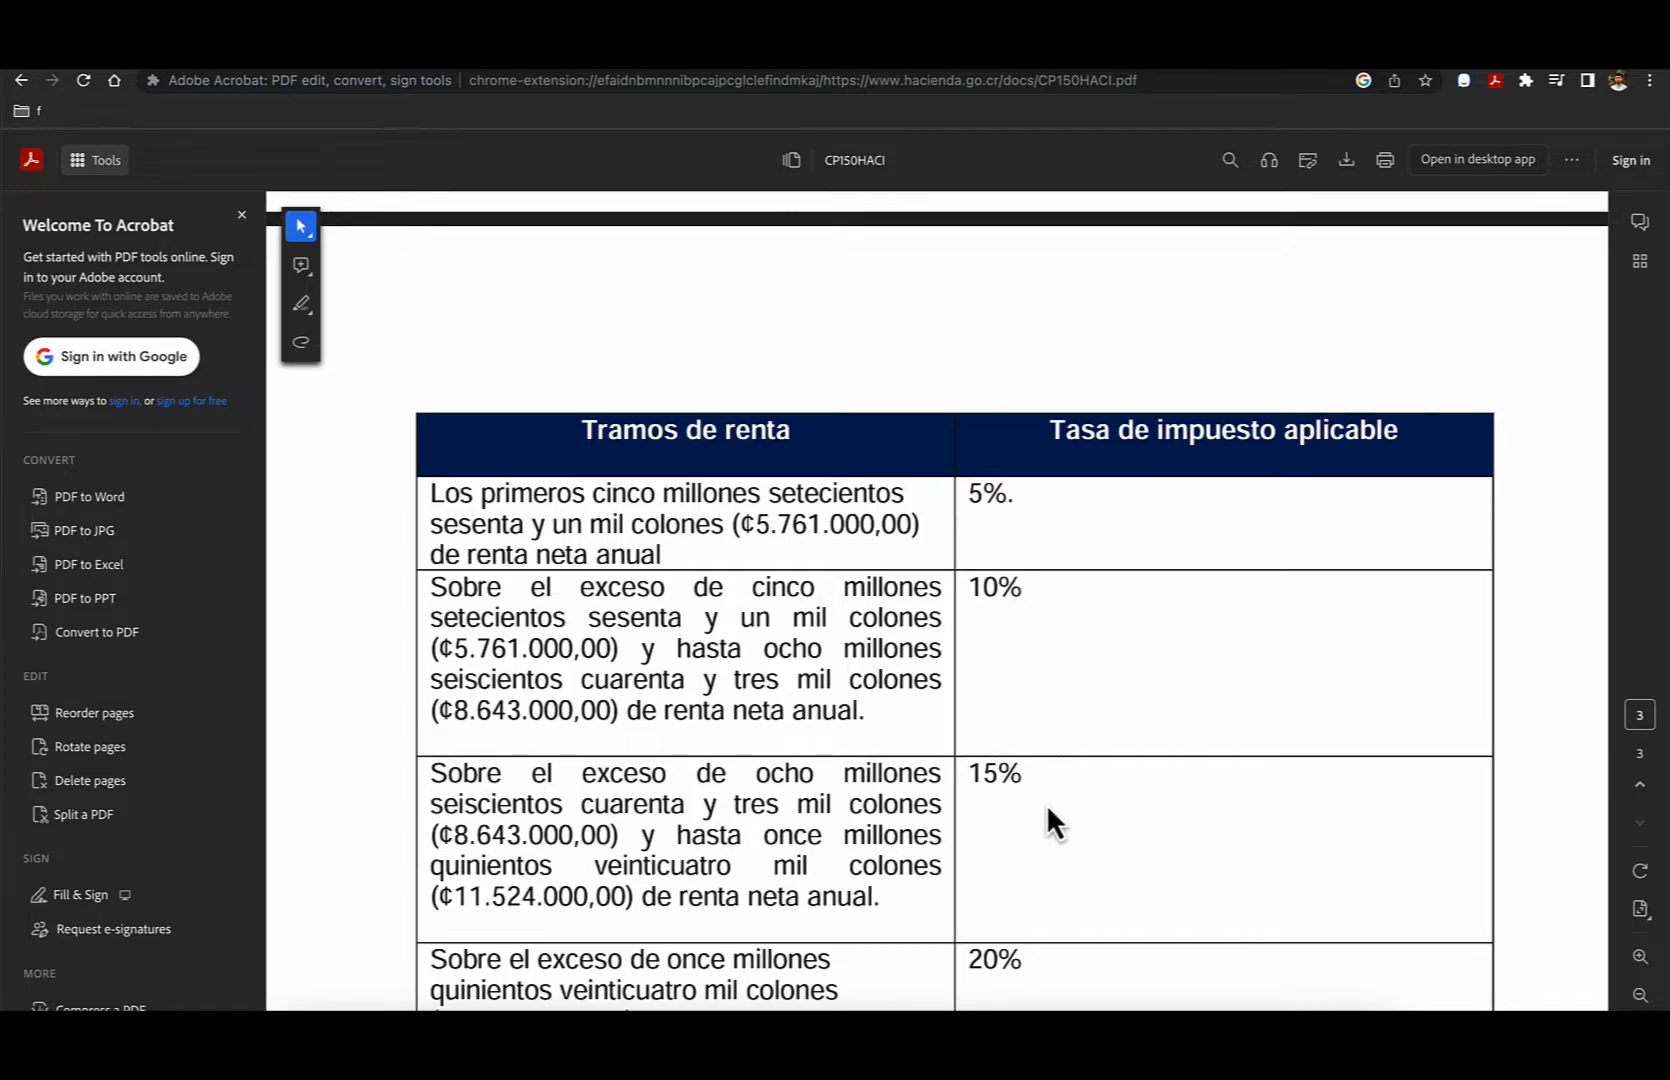
{"action": "scroll", "coordinate": [1042, 813], "scroll_direction": "down", "scroll_amount": 3}
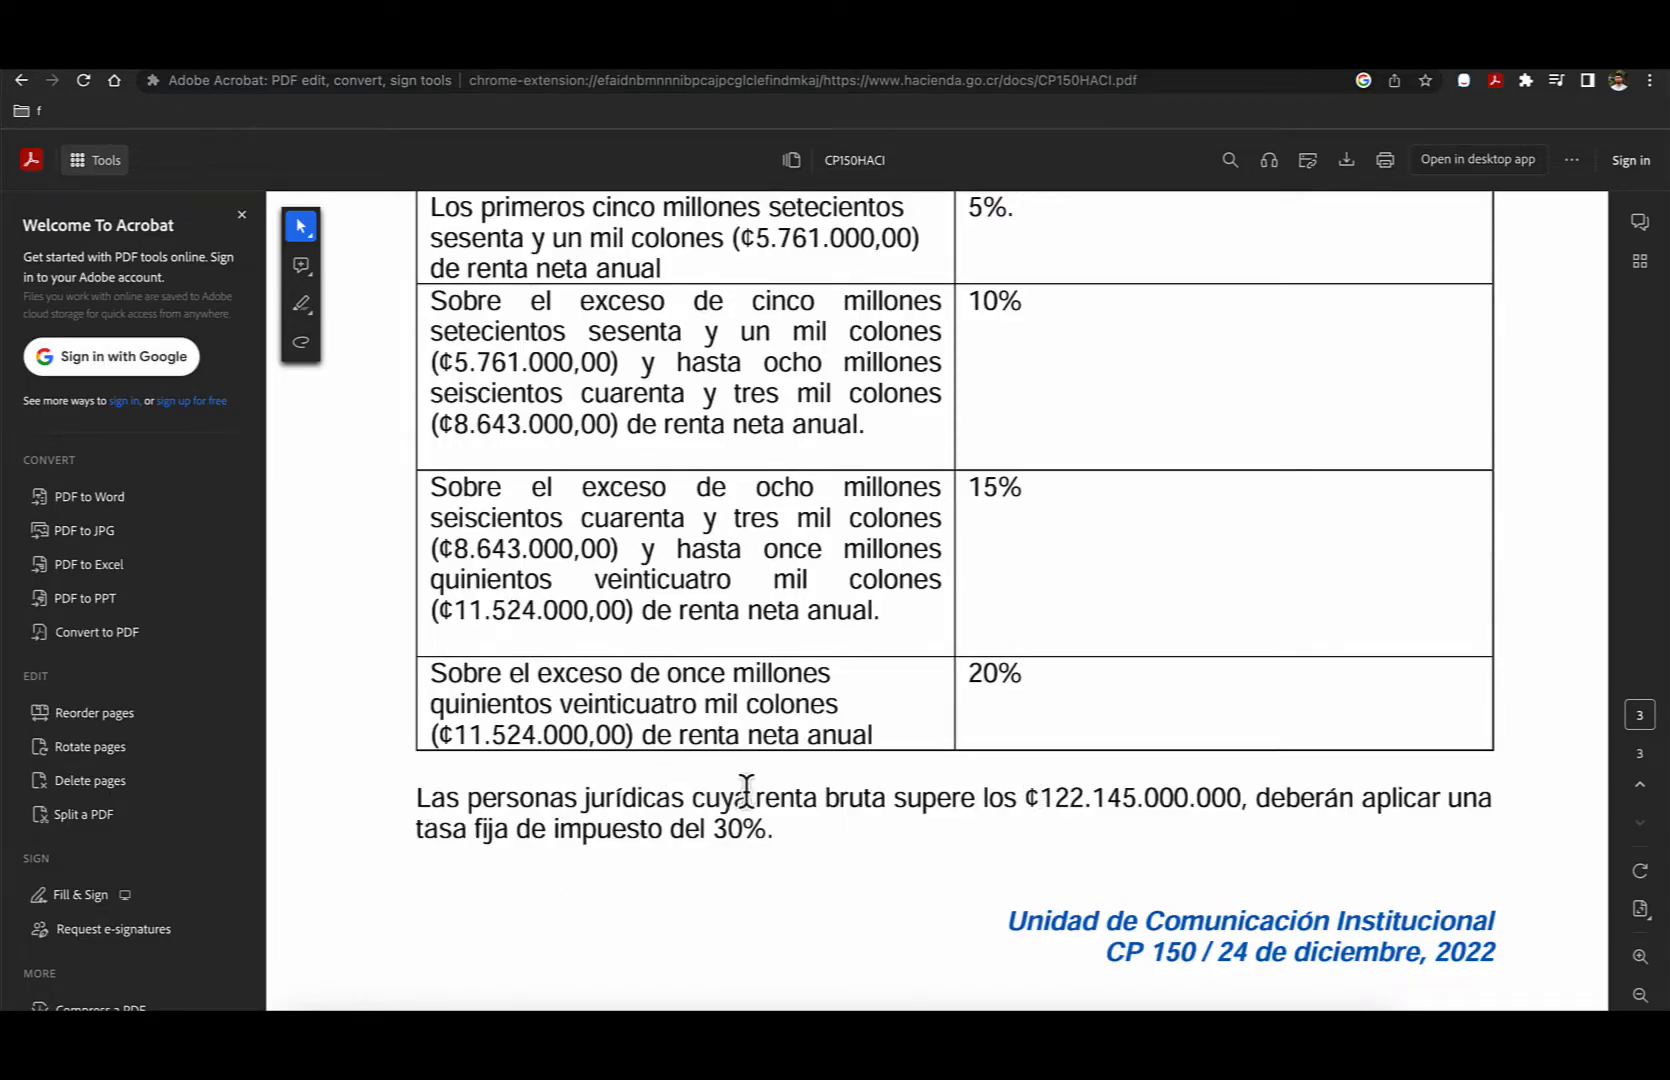
{"action": "scroll", "coordinate": [907, 796], "scroll_direction": "left", "scroll_amount": 1}
{"action": "left_click_drag", "start_coordinate": [1040, 798], "coordinate": [1128, 792]}
{"action": "left_click", "coordinate": [591, 843]}
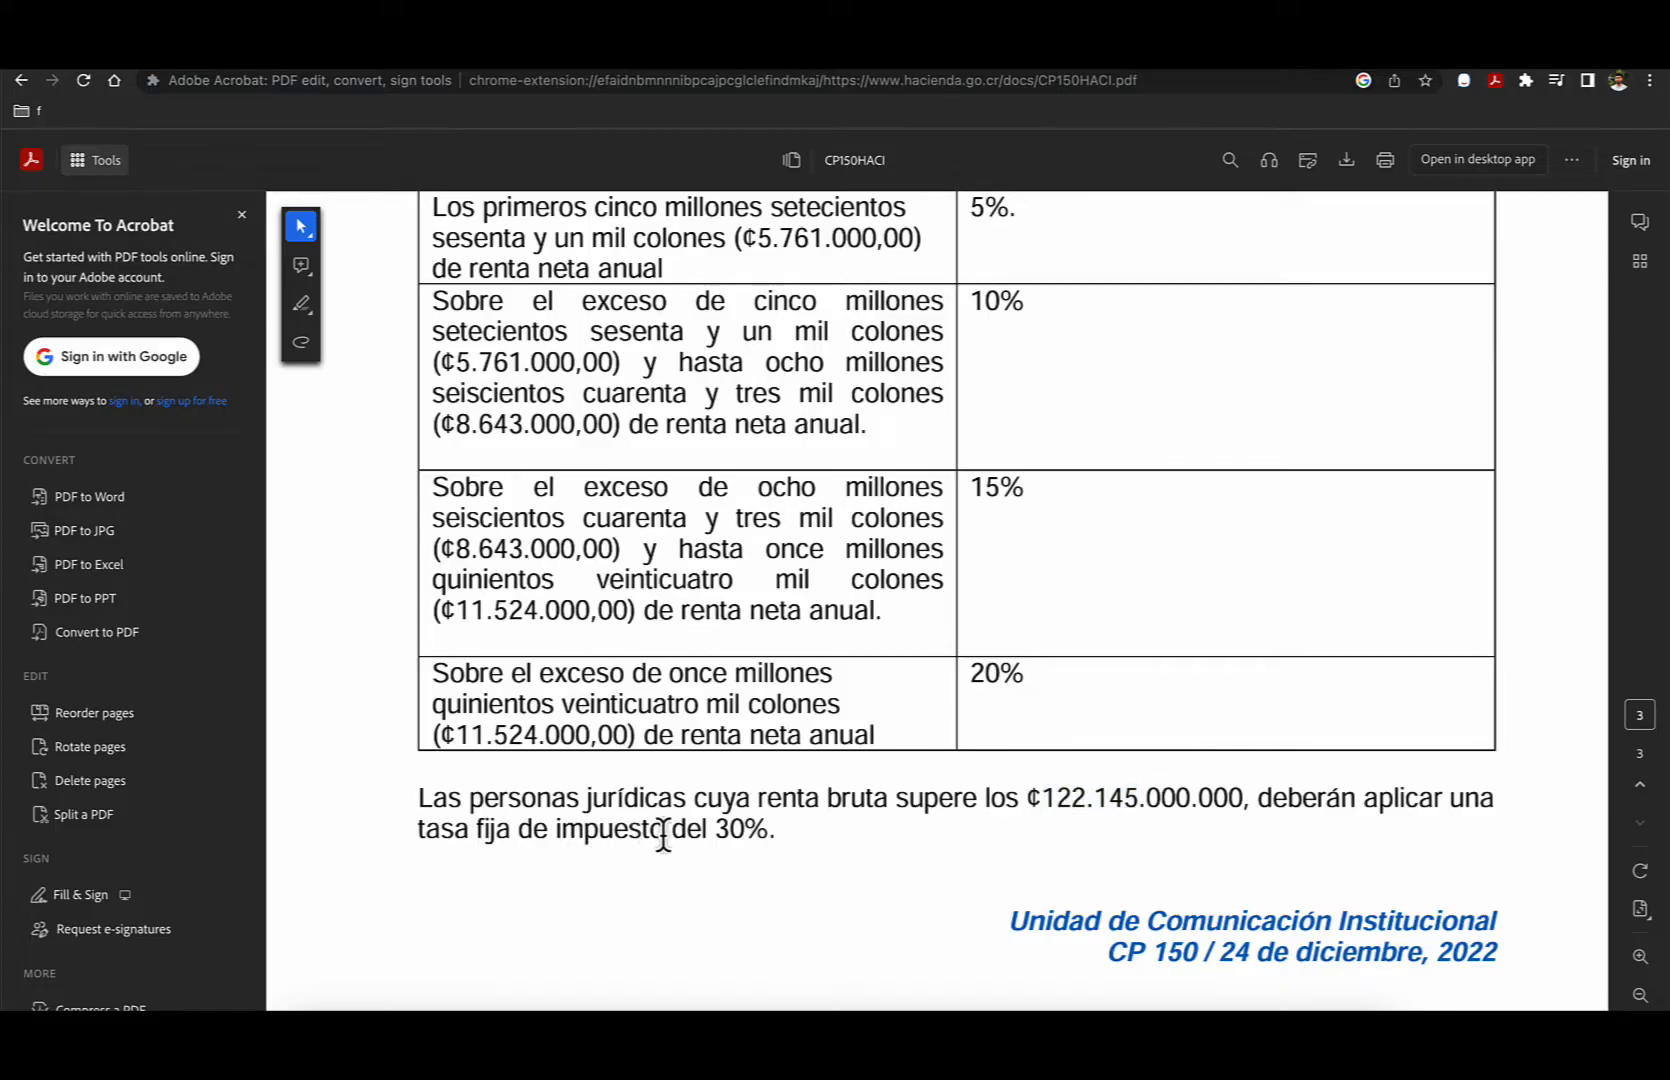
- Compare the legal entities' first income bracket with the exempt bracket in the table for individuals with lucrative activities
{"action": "scroll", "coordinate": [662, 835], "scroll_direction": "up", "scroll_amount": 5}
{"action": "scroll", "coordinate": [661, 832], "scroll_direction": "down", "scroll_amount": 1}
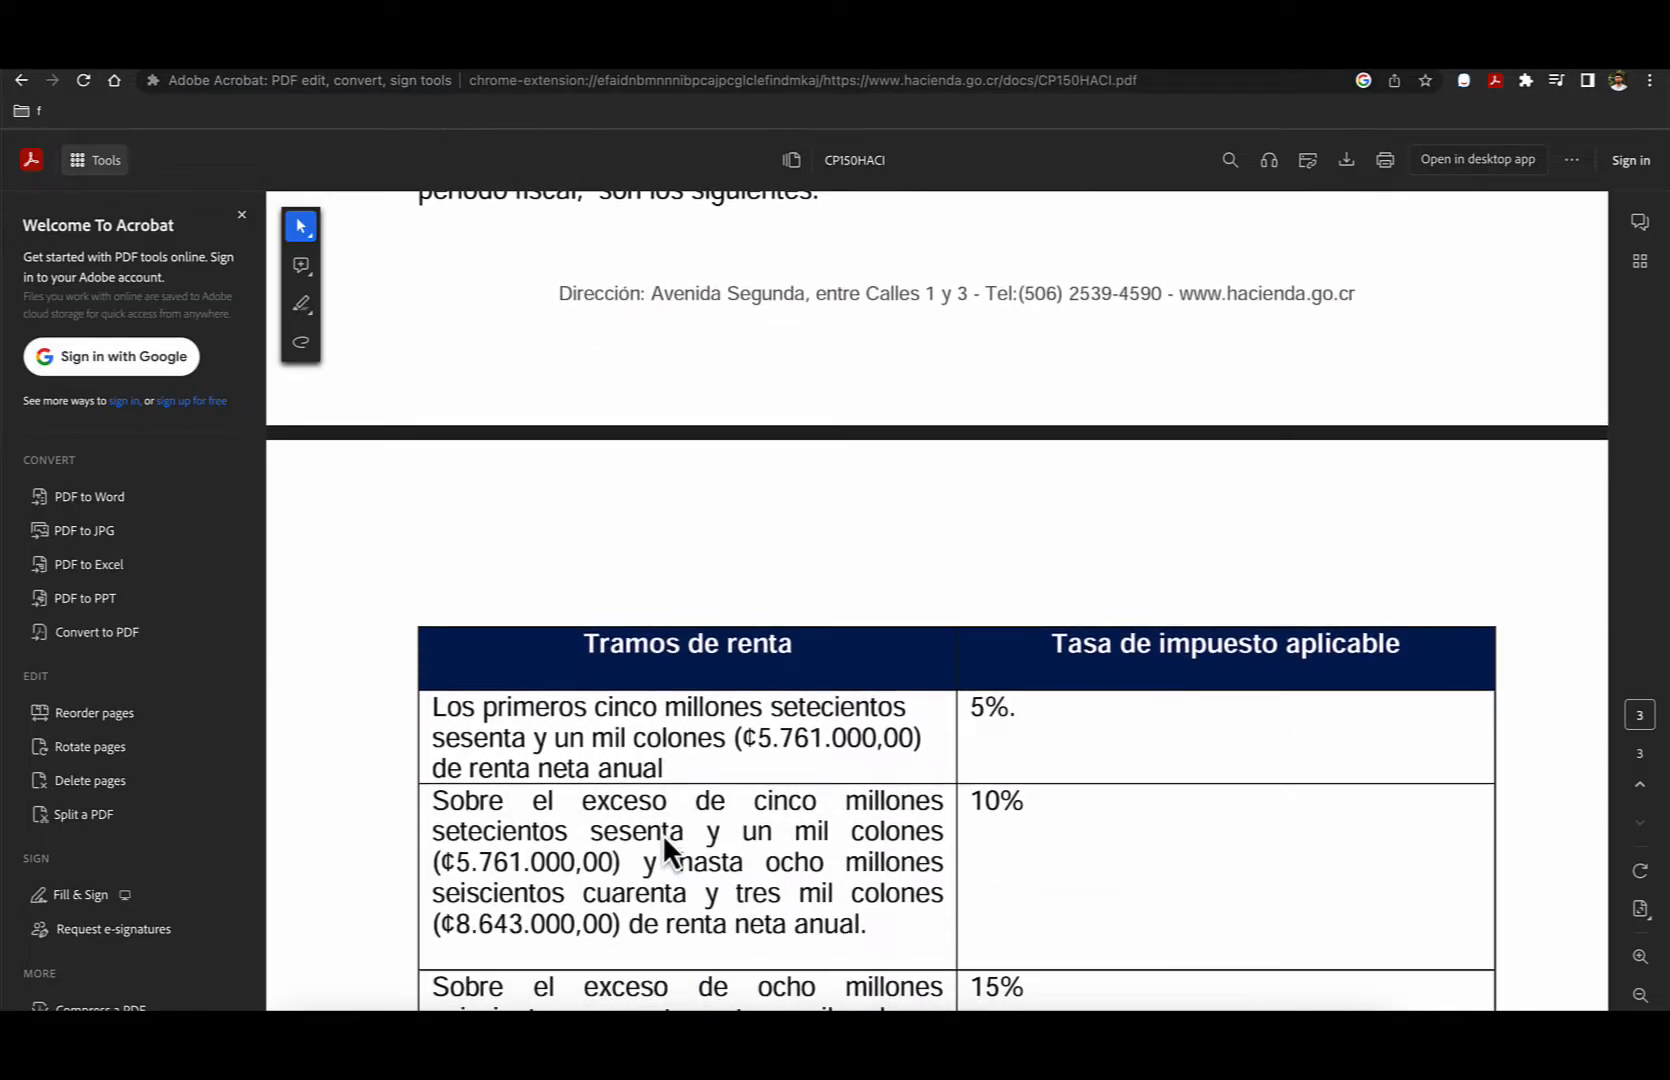
{"action": "mouse_move", "coordinate": [993, 724]}
{"action": "left_mouse_down"}
{"action": "mouse_move", "coordinate": [1036, 707]}
{"action": "mouse_move", "coordinate": [999, 726]}
{"action": "left_mouse_up"}
{"action": "scroll", "coordinate": [1000, 735], "scroll_direction": "up", "scroll_amount": 1}
{"action": "scroll", "coordinate": [998, 723], "scroll_direction": "up", "scroll_amount": 15}
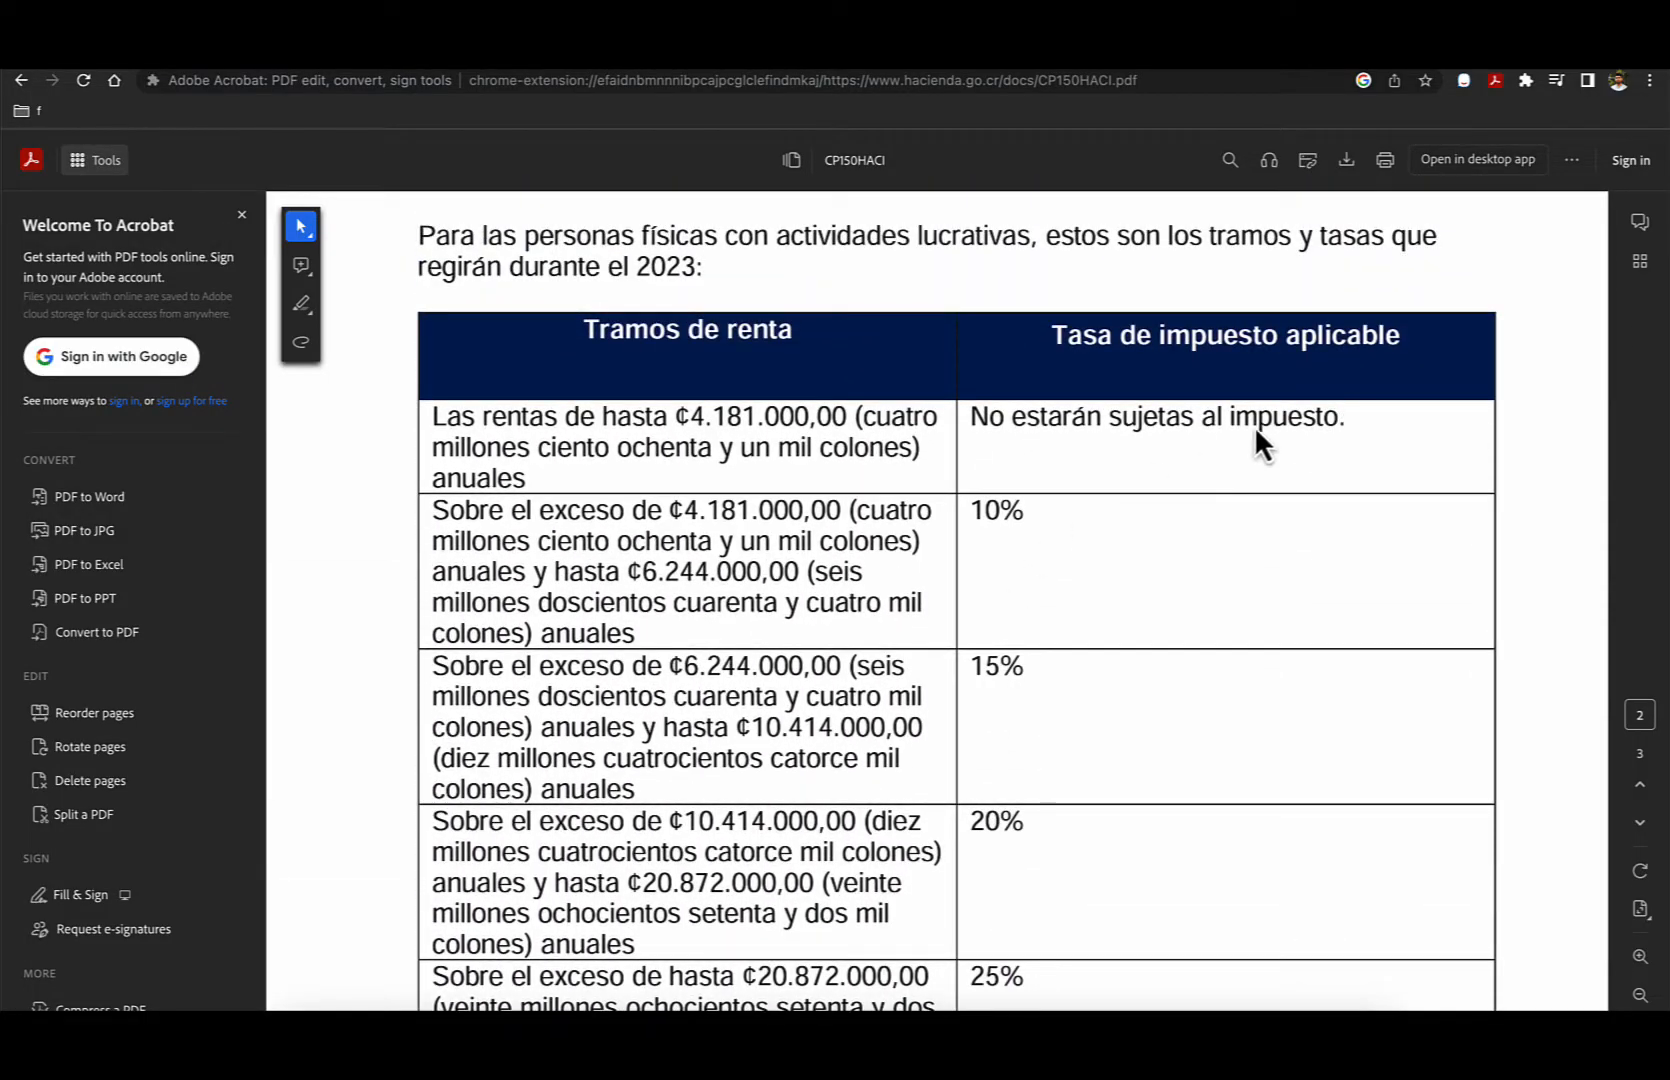
{"action": "scroll", "coordinate": [960, 487], "scroll_direction": "up", "scroll_amount": 1}
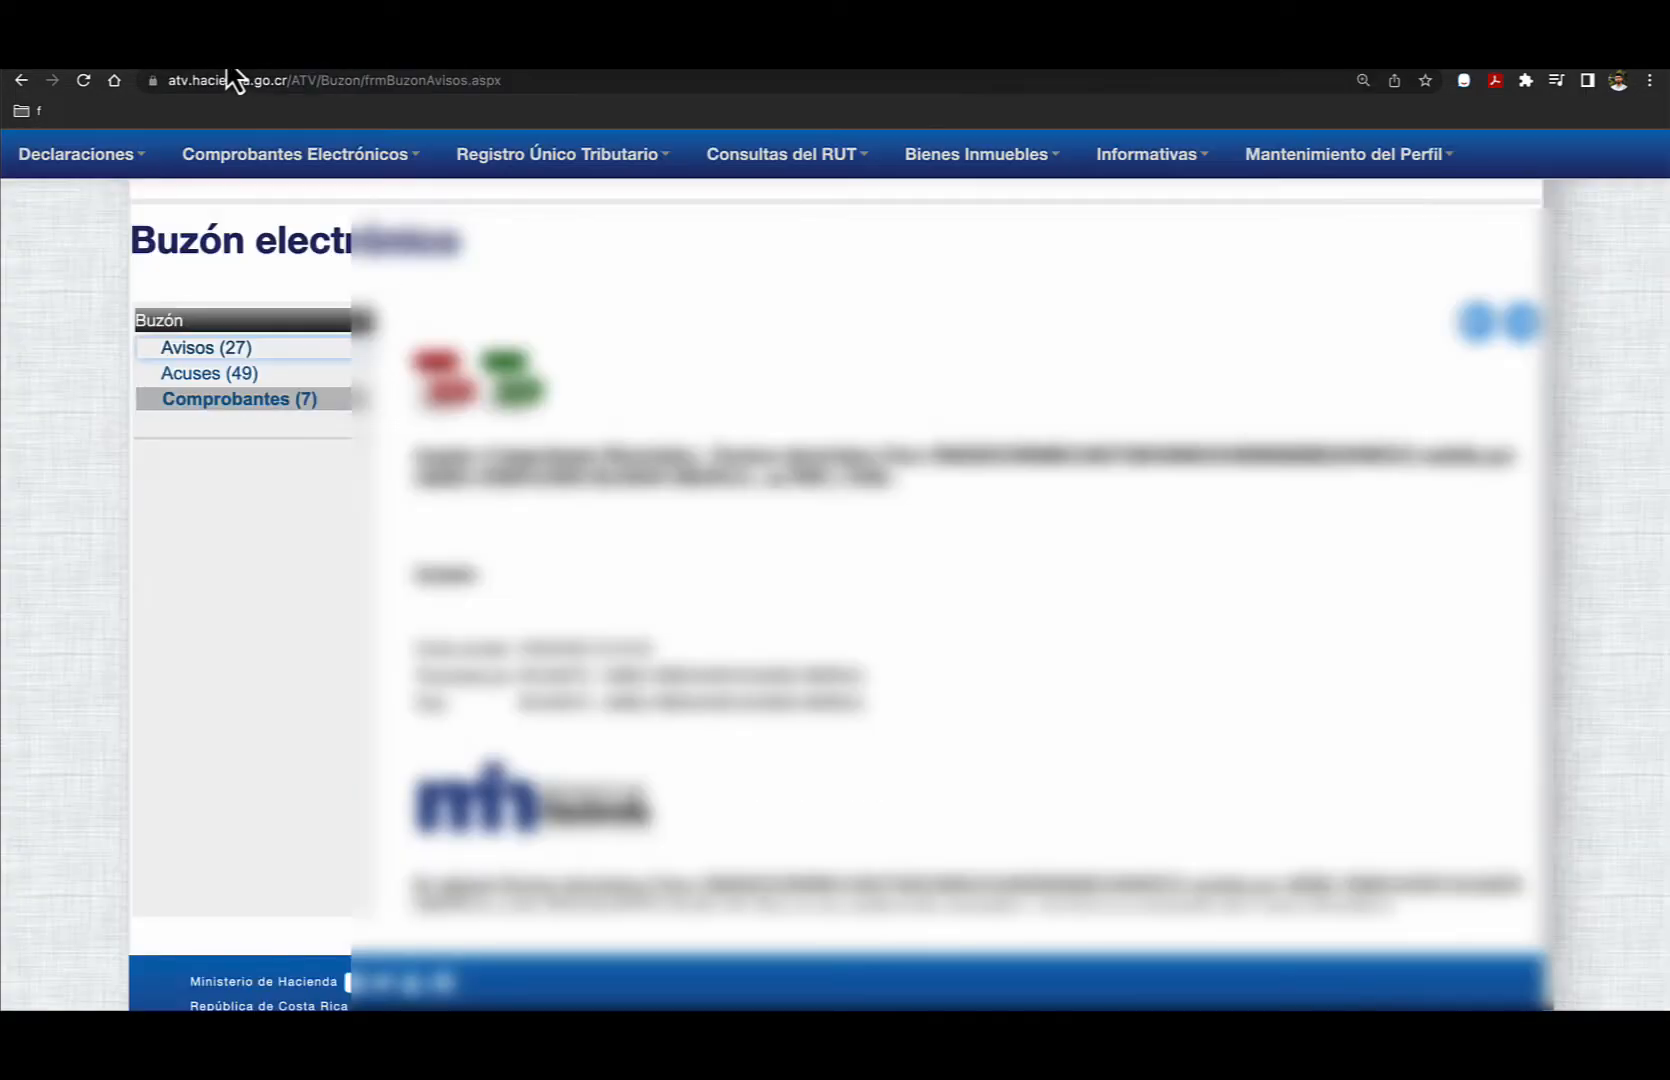
- In the ATV portal, list the mailbox's Comprobantes messages and open the page for filing tax declarations
{"action": "key", "text": "ctrl+plus"}
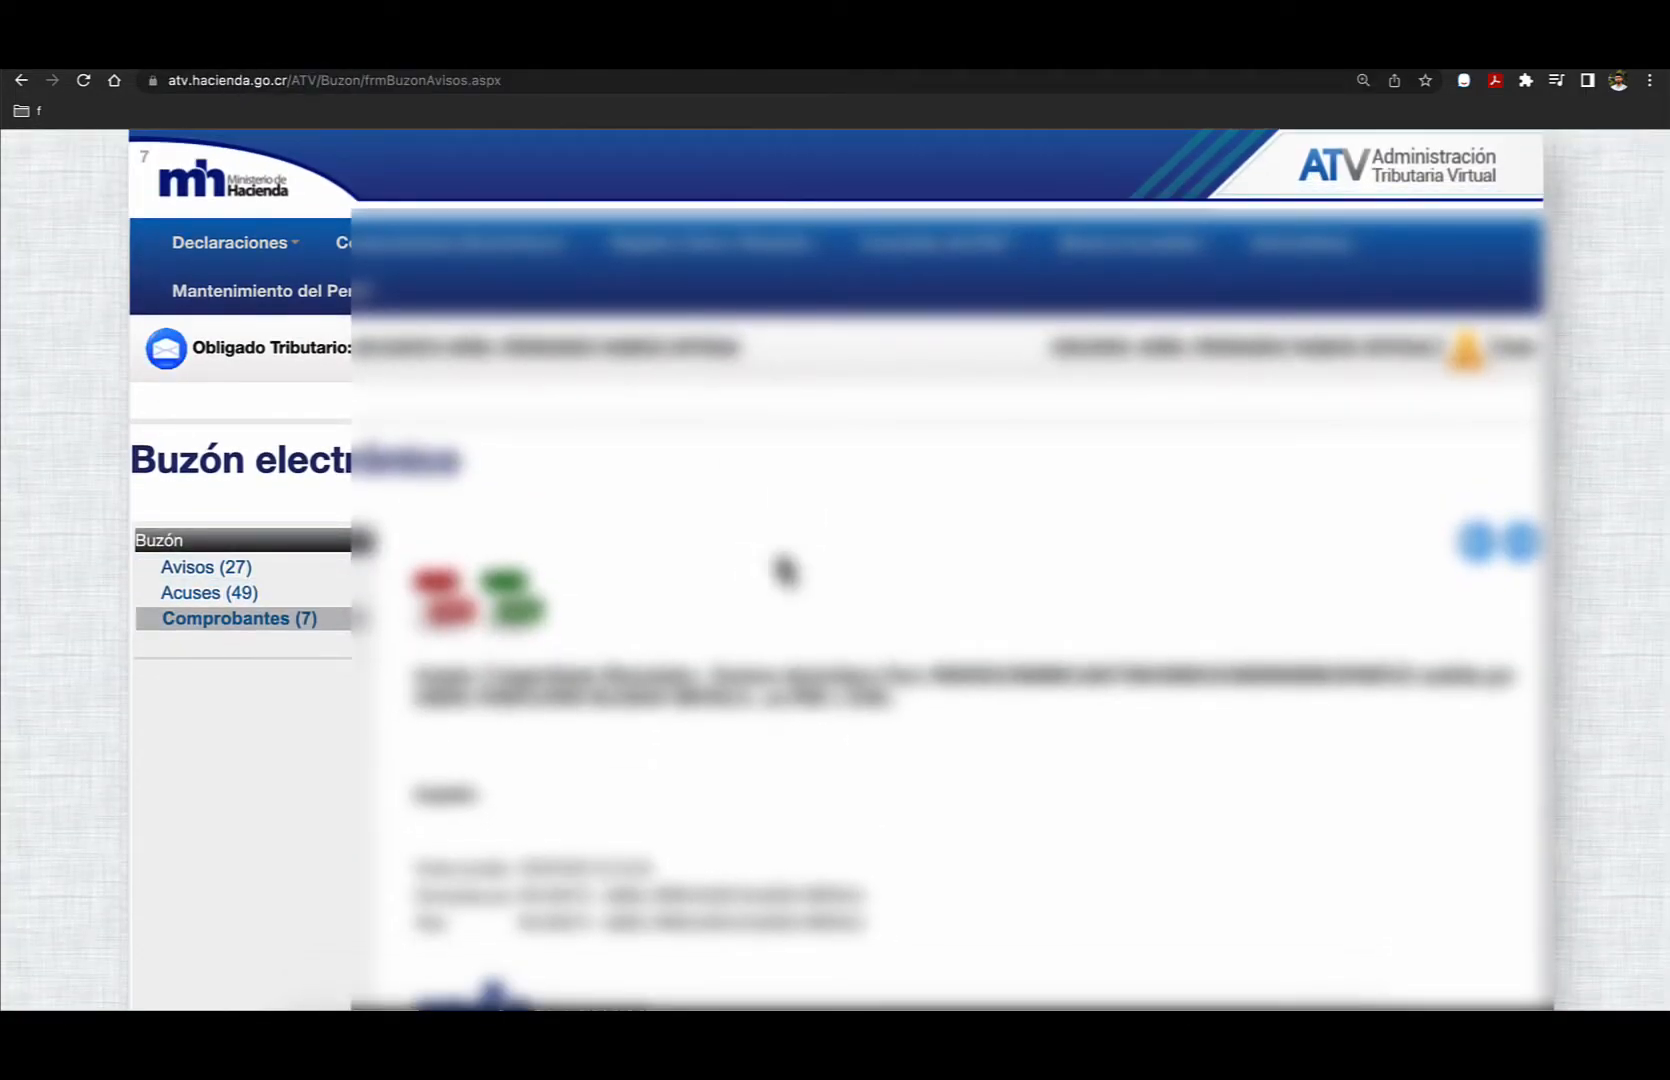
{"action": "left_click", "coordinate": [288, 622]}
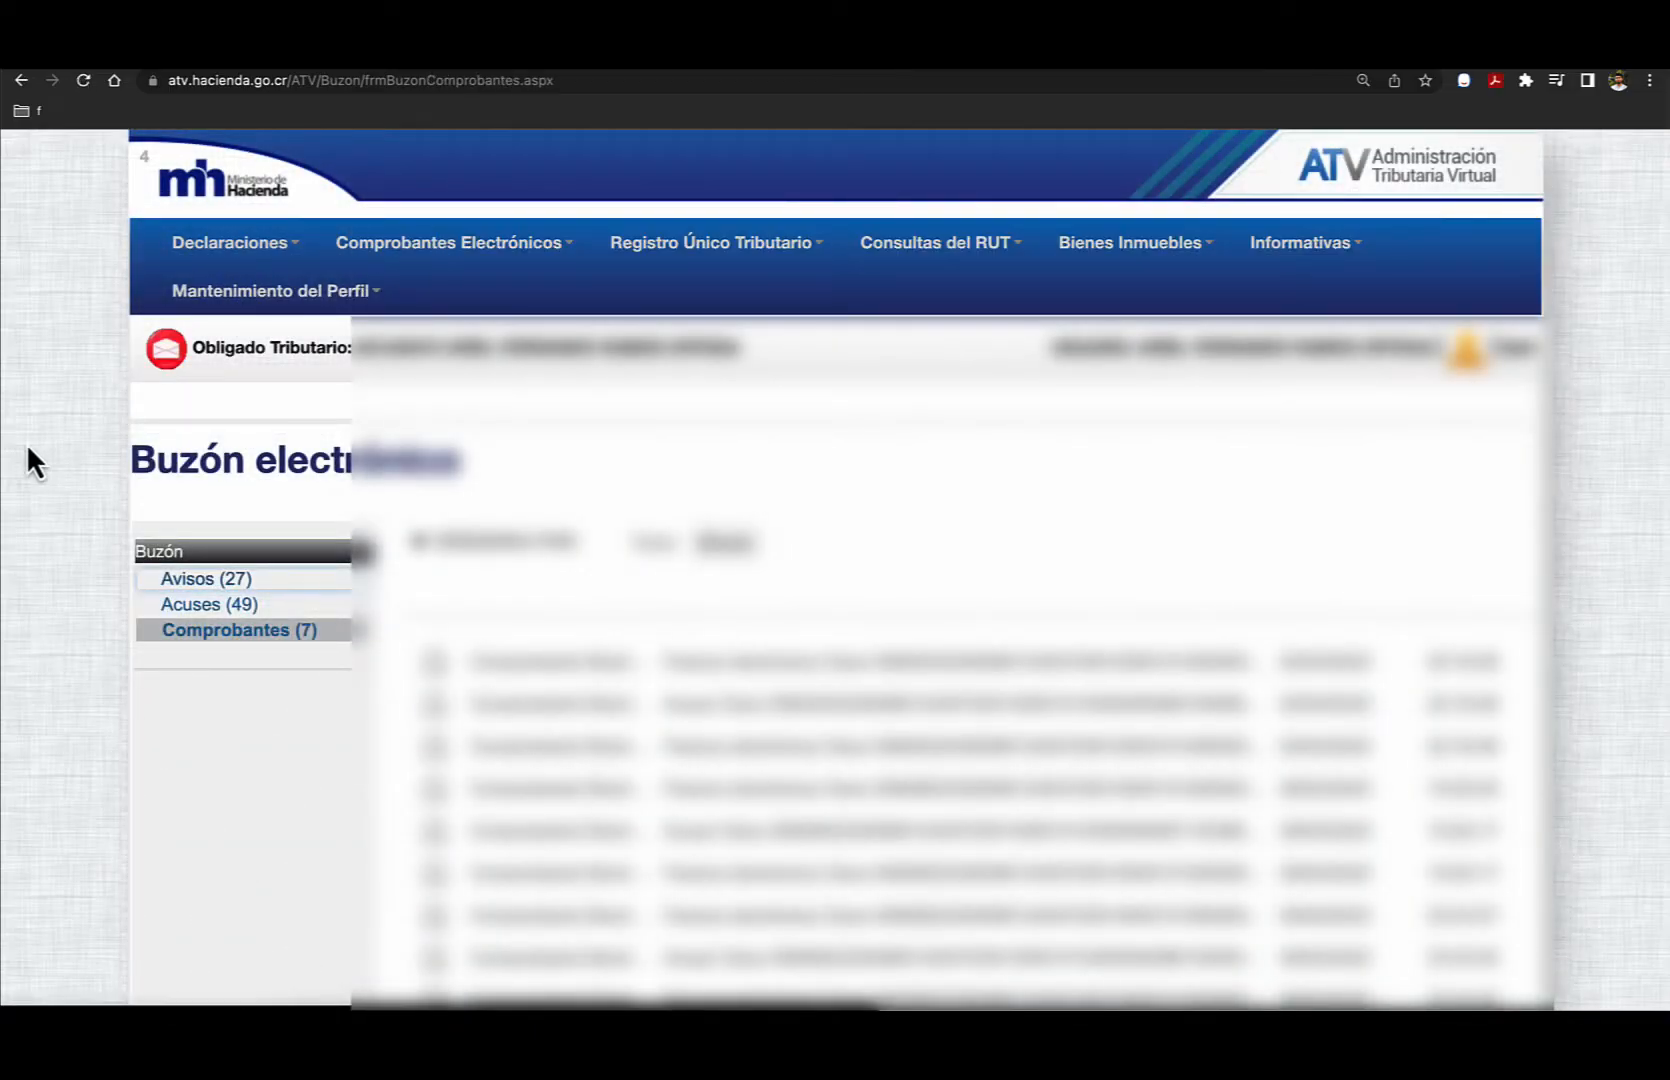
{"action": "left_click", "coordinate": [166, 258]}
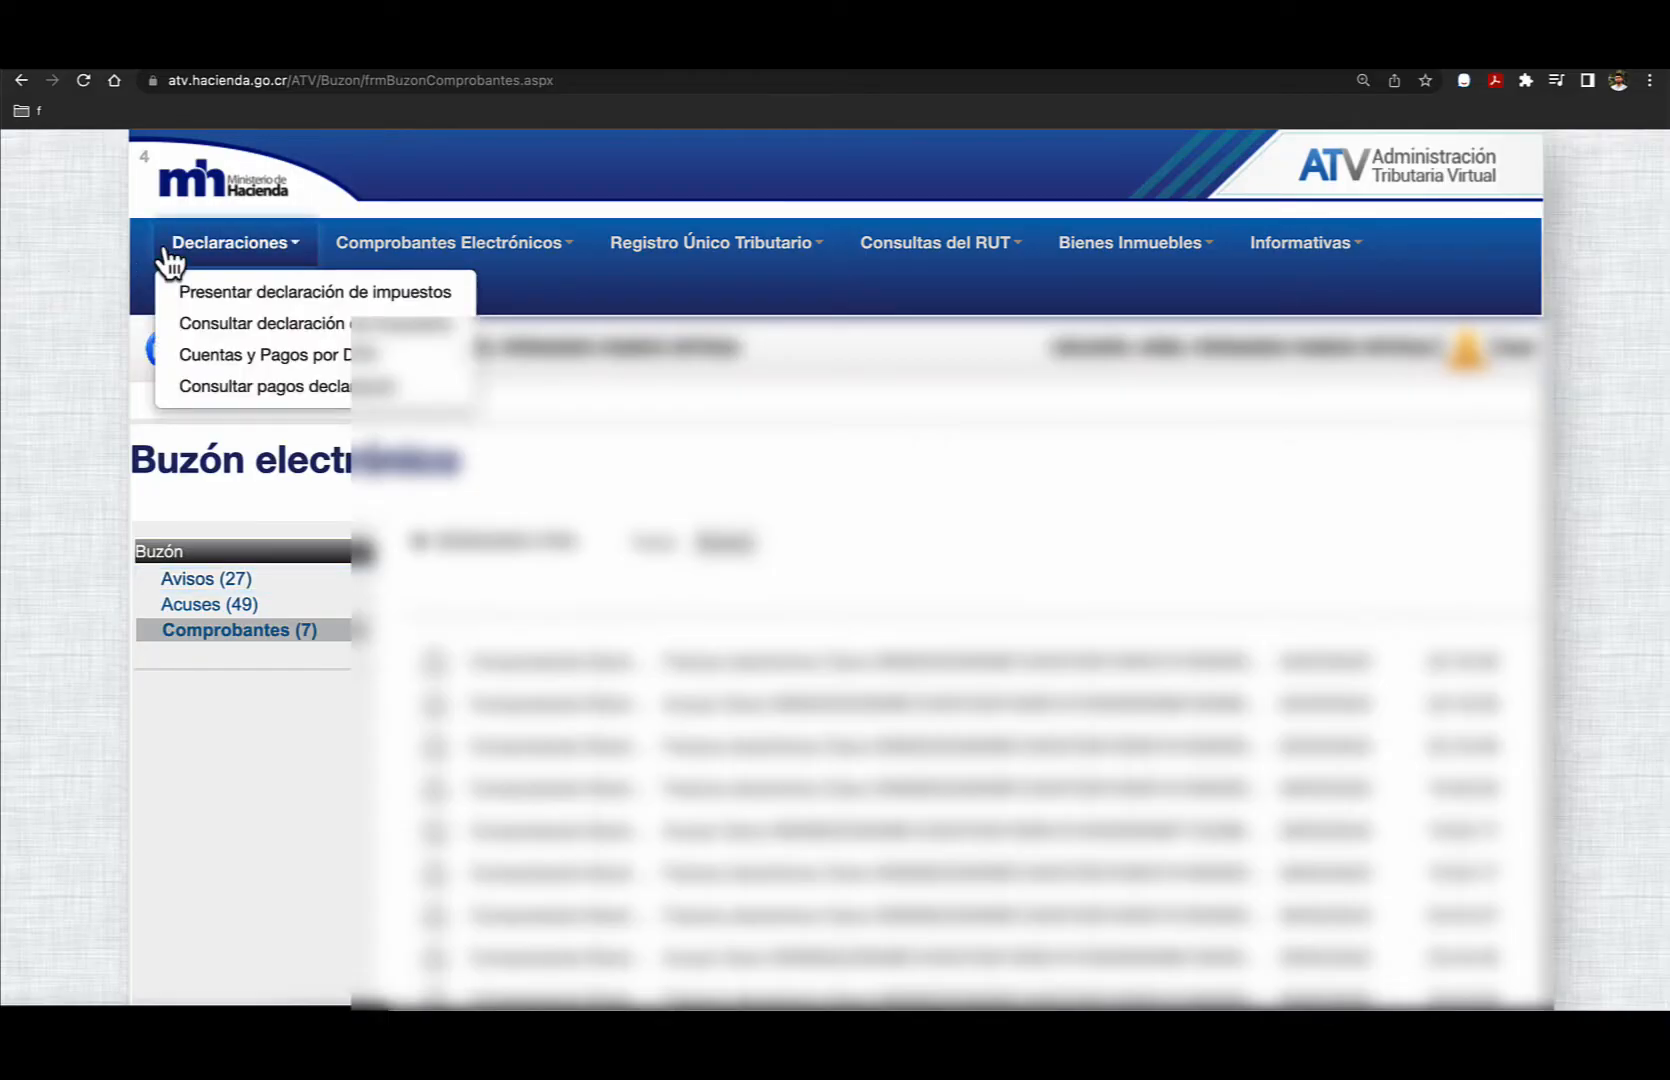
{"action": "left_click", "coordinate": [234, 294]}
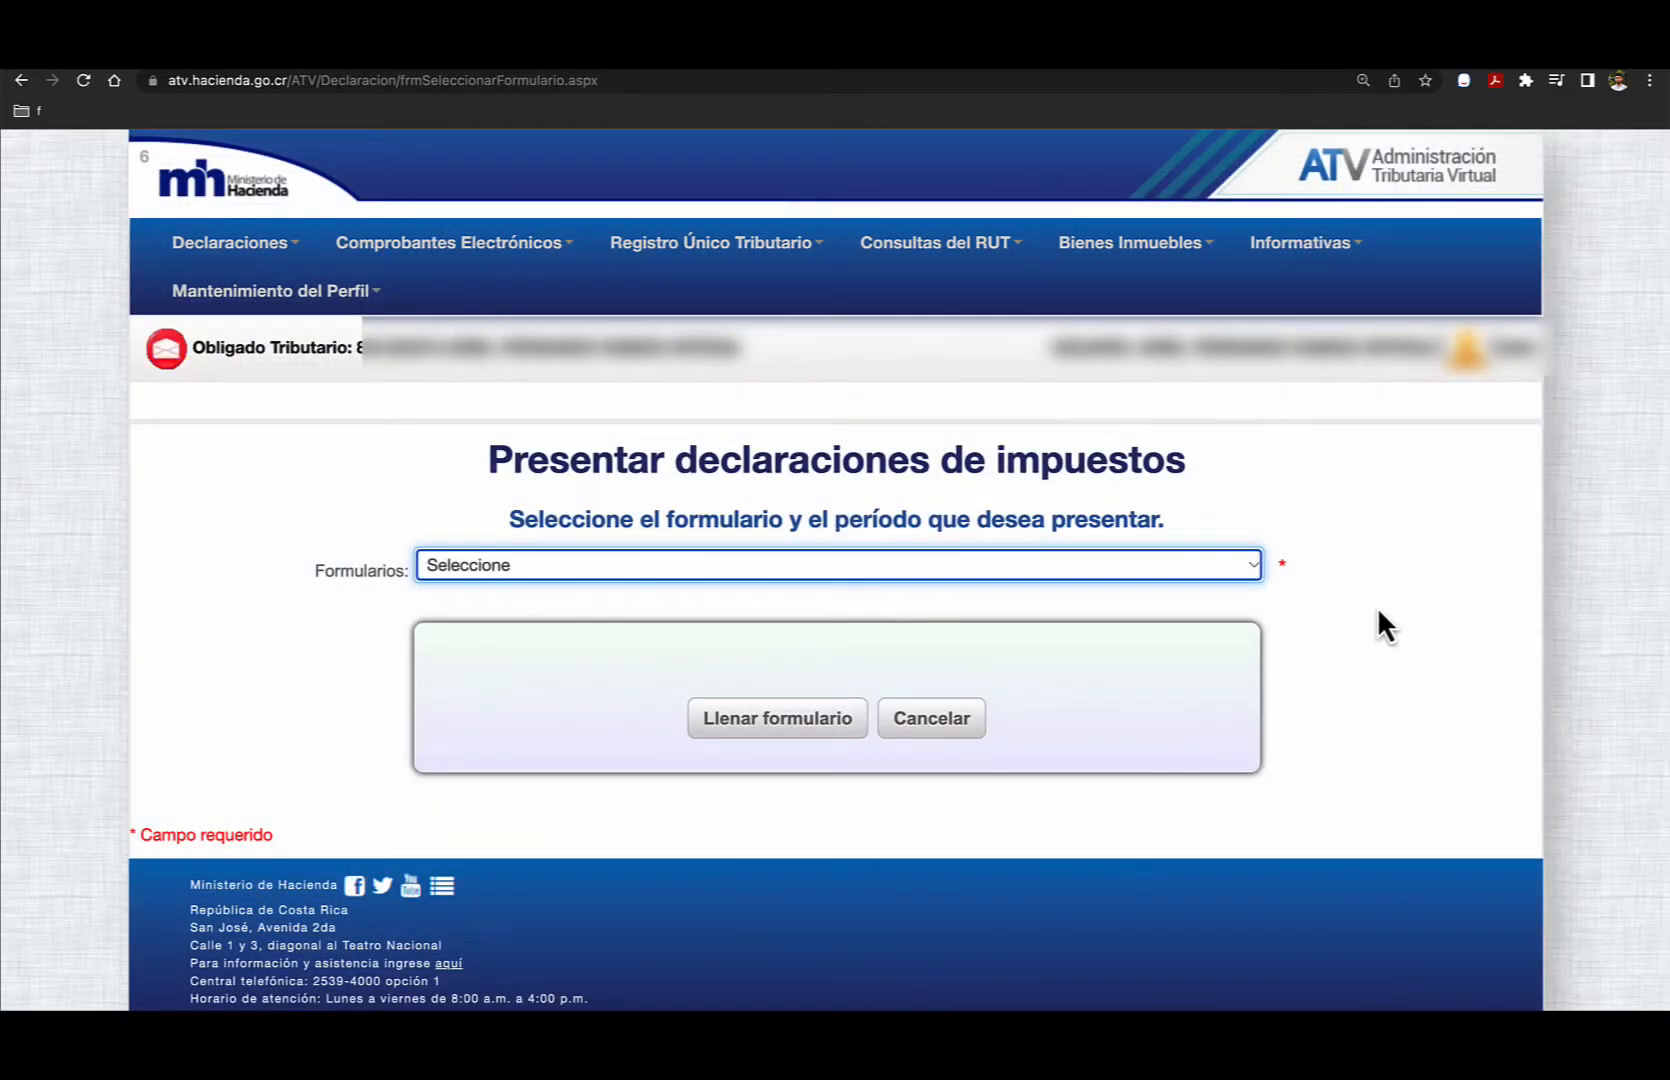
- Select form 101 - 1, Declaración Jurada del Impuesto sobre la Renta (Régimen Tradicional o Sociedades Inactivas), as the declaration to file
{"action": "left_click", "coordinate": [517, 570]}
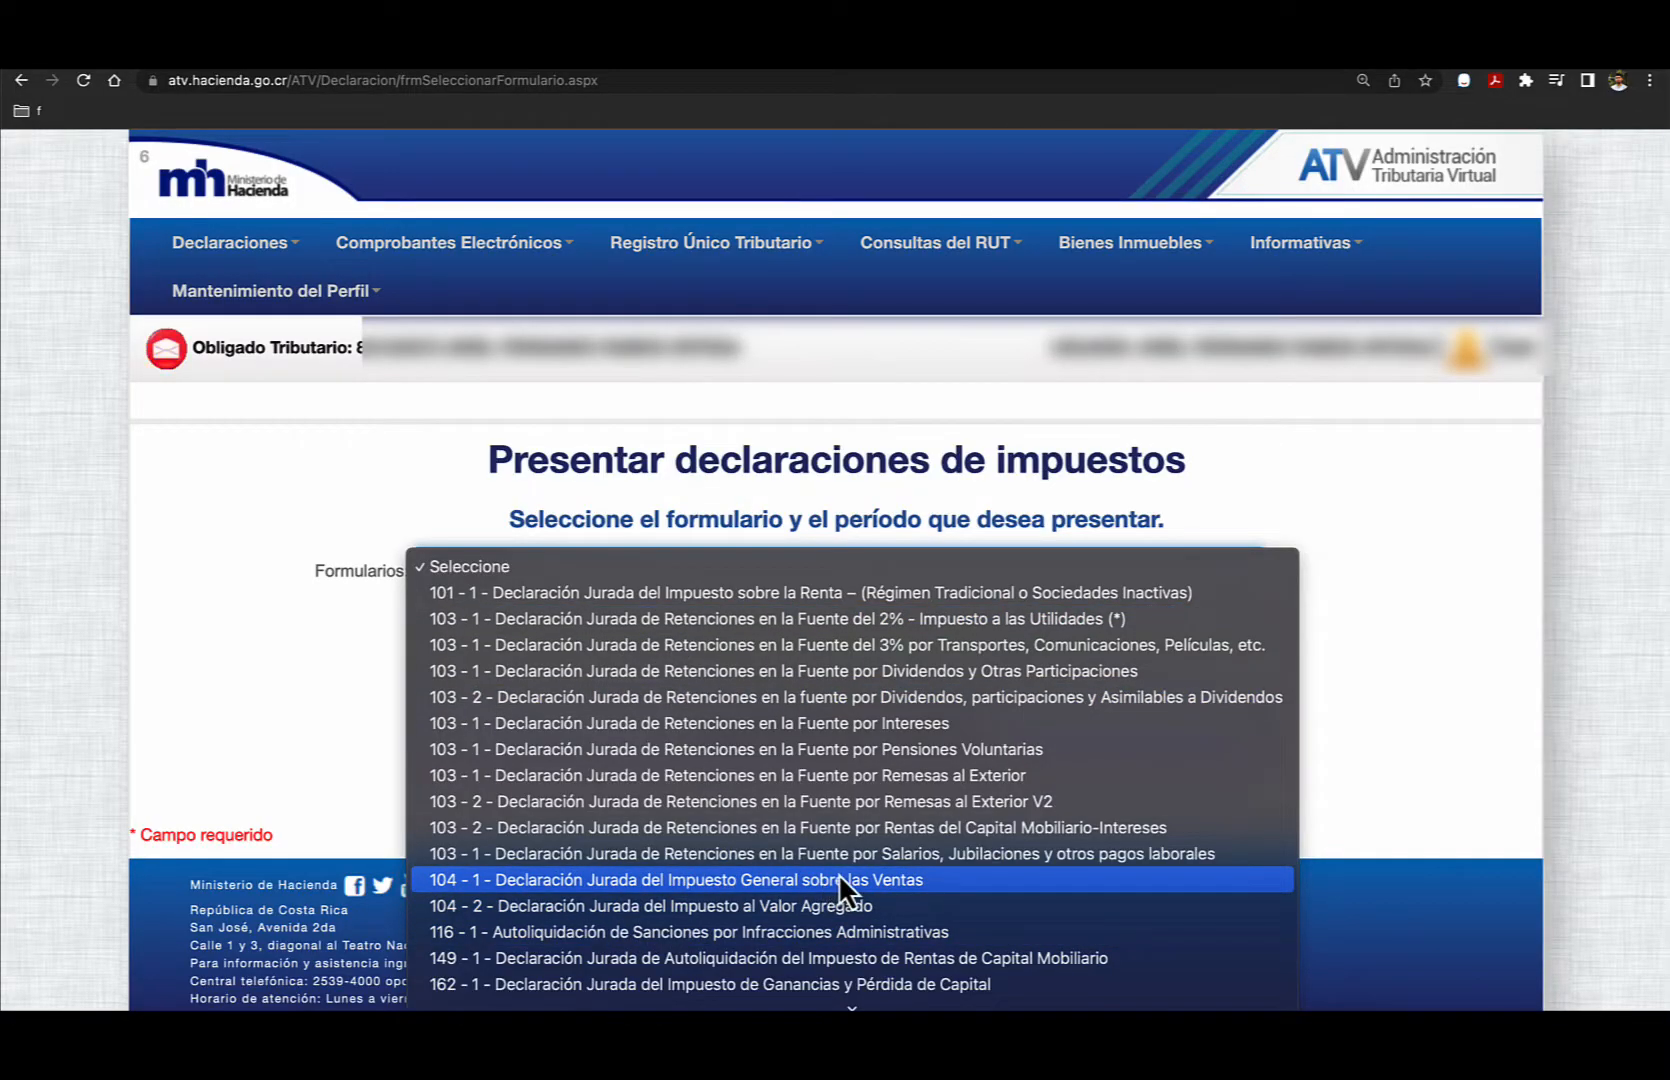
{"action": "scroll", "coordinate": [839, 873], "scroll_direction": "down", "scroll_amount": 1}
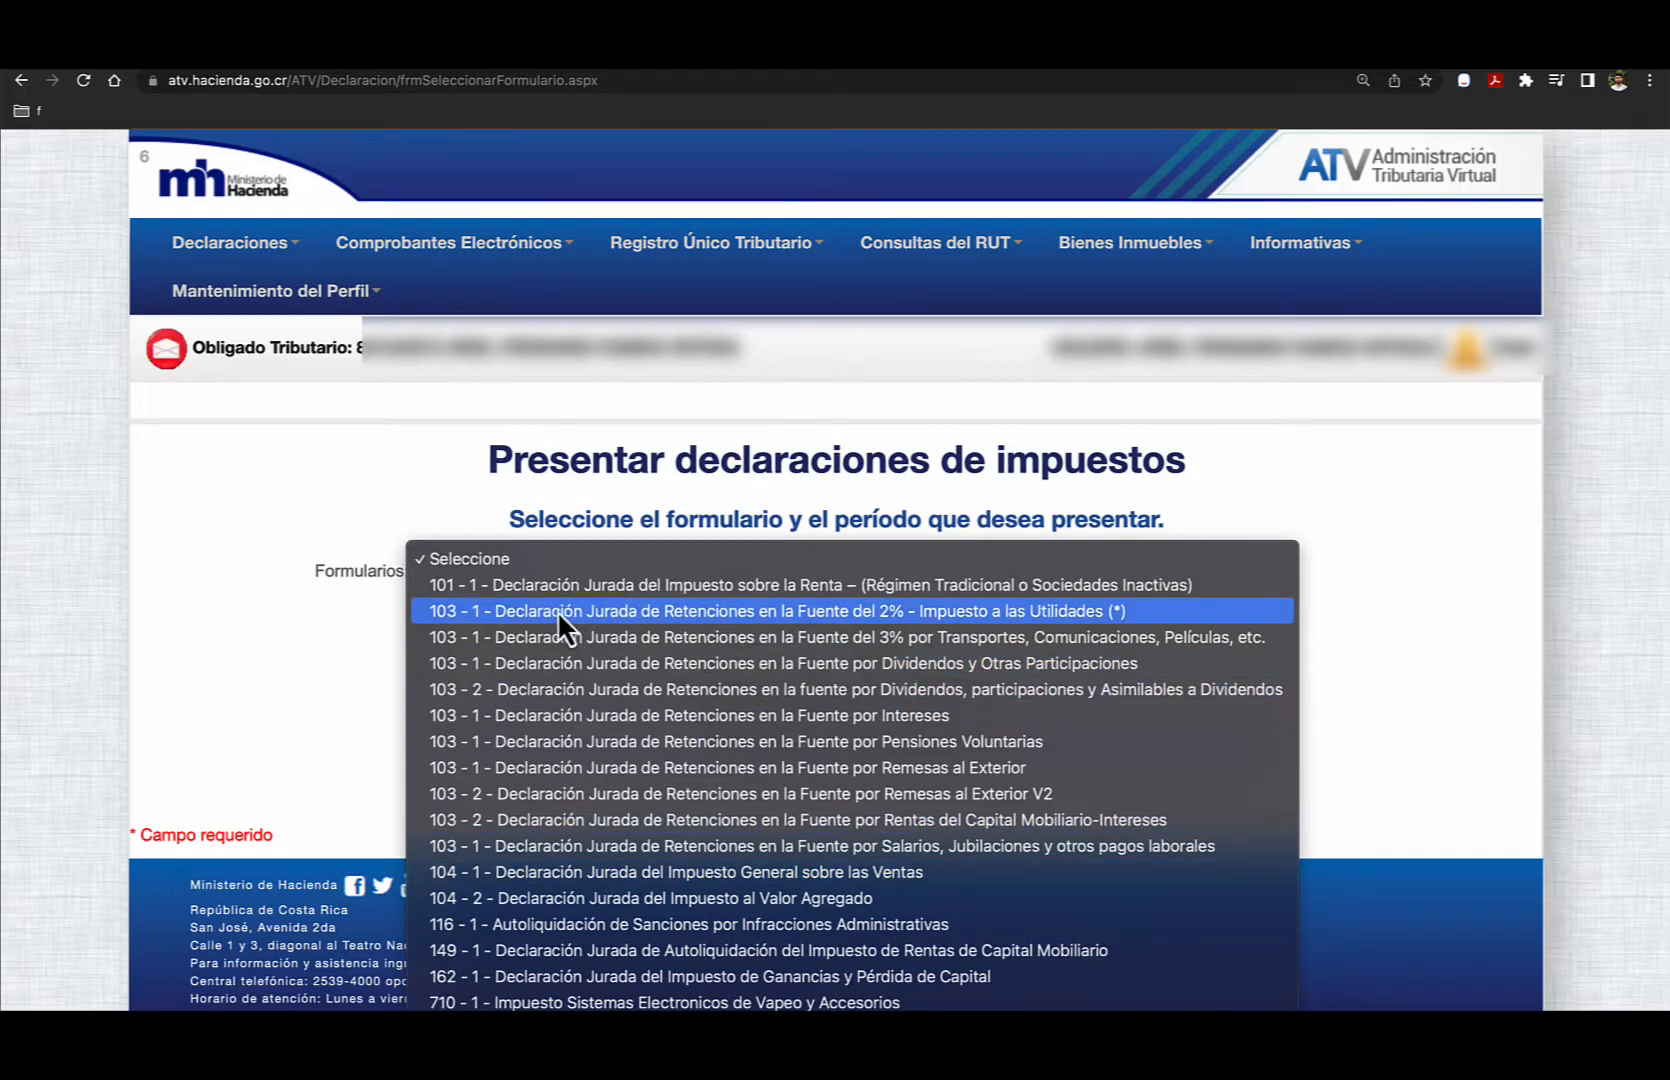
{"action": "left_click", "coordinate": [784, 584]}
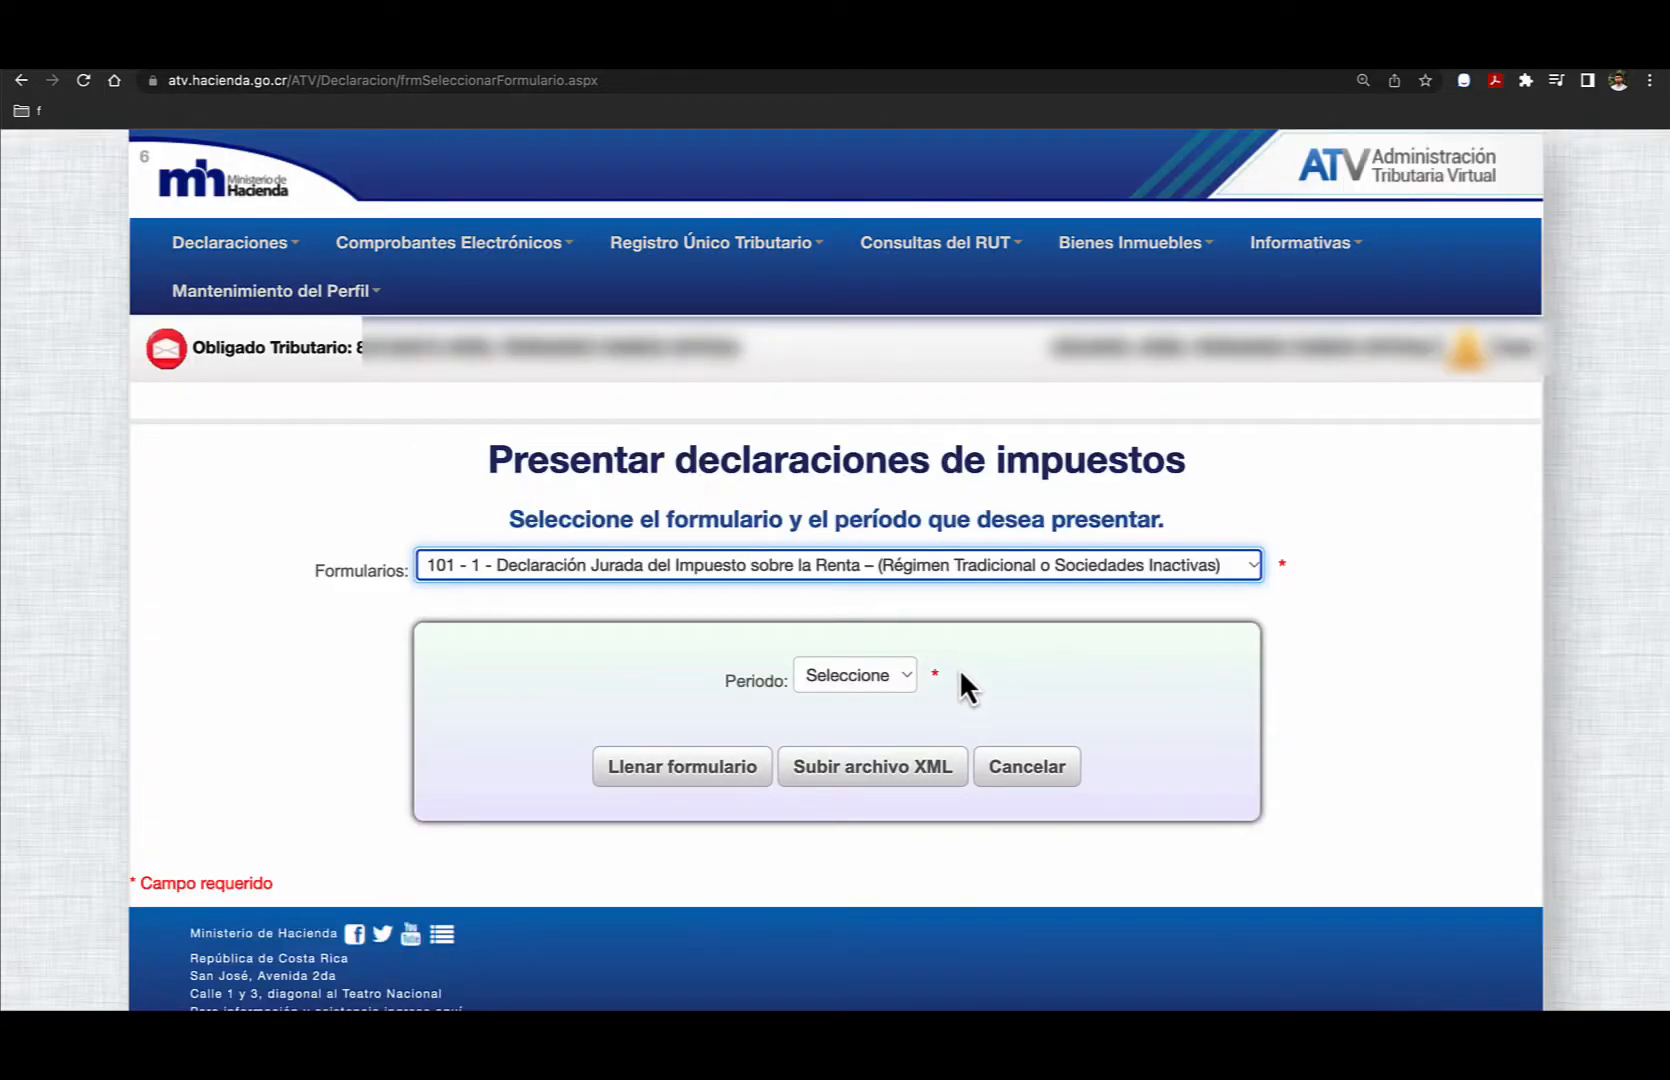
- Set the declaration period to 2022 and open the D-101 form for filling in
{"action": "left_click", "coordinate": [902, 678]}
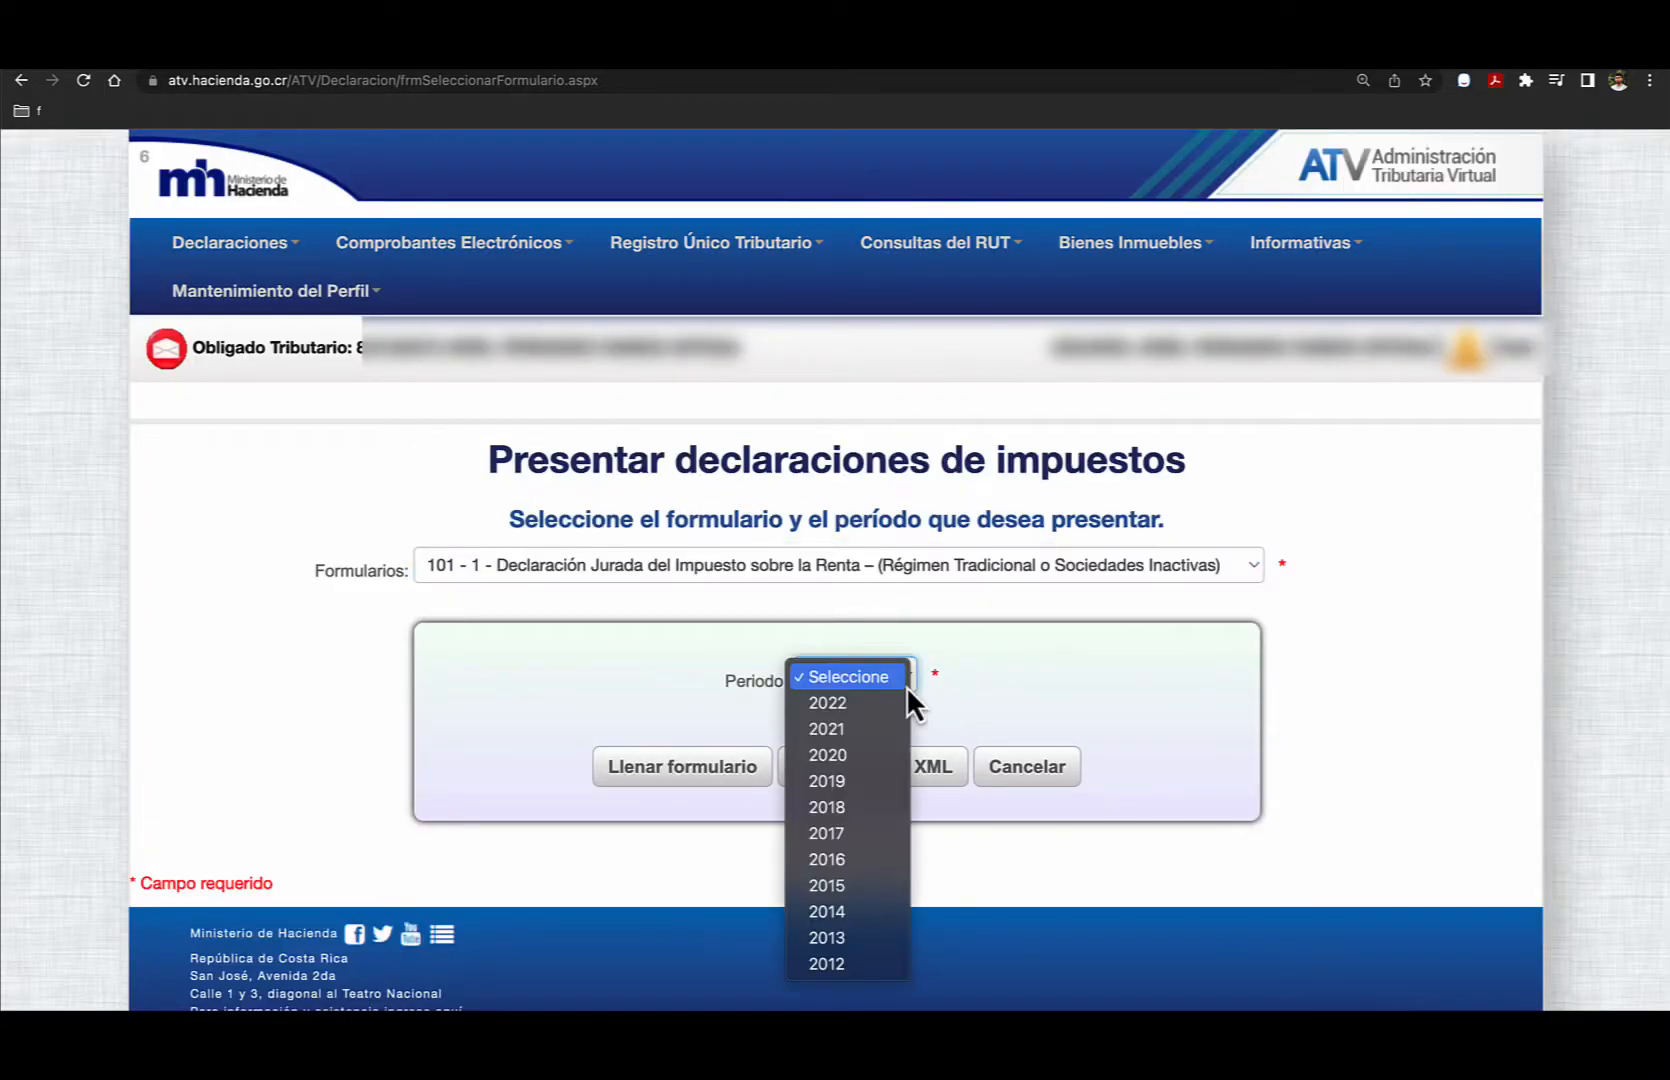
{"action": "left_click", "coordinate": [853, 705]}
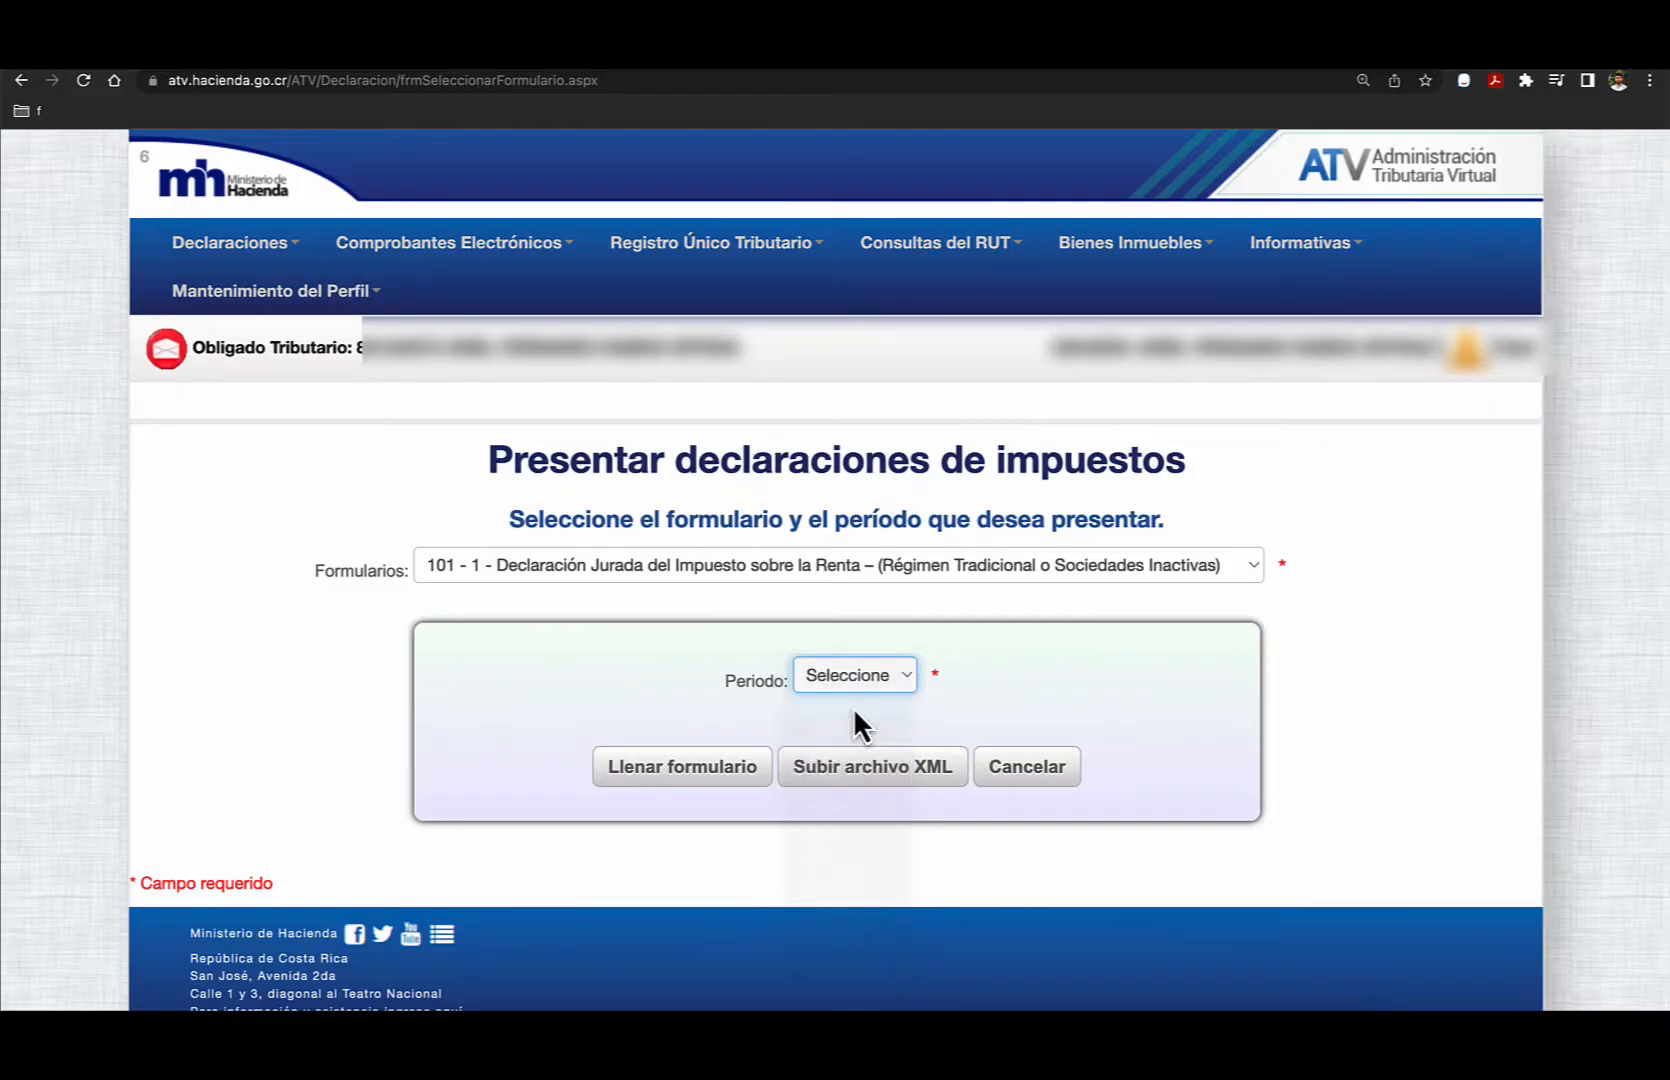
{"action": "left_click", "coordinate": [1000, 692]}
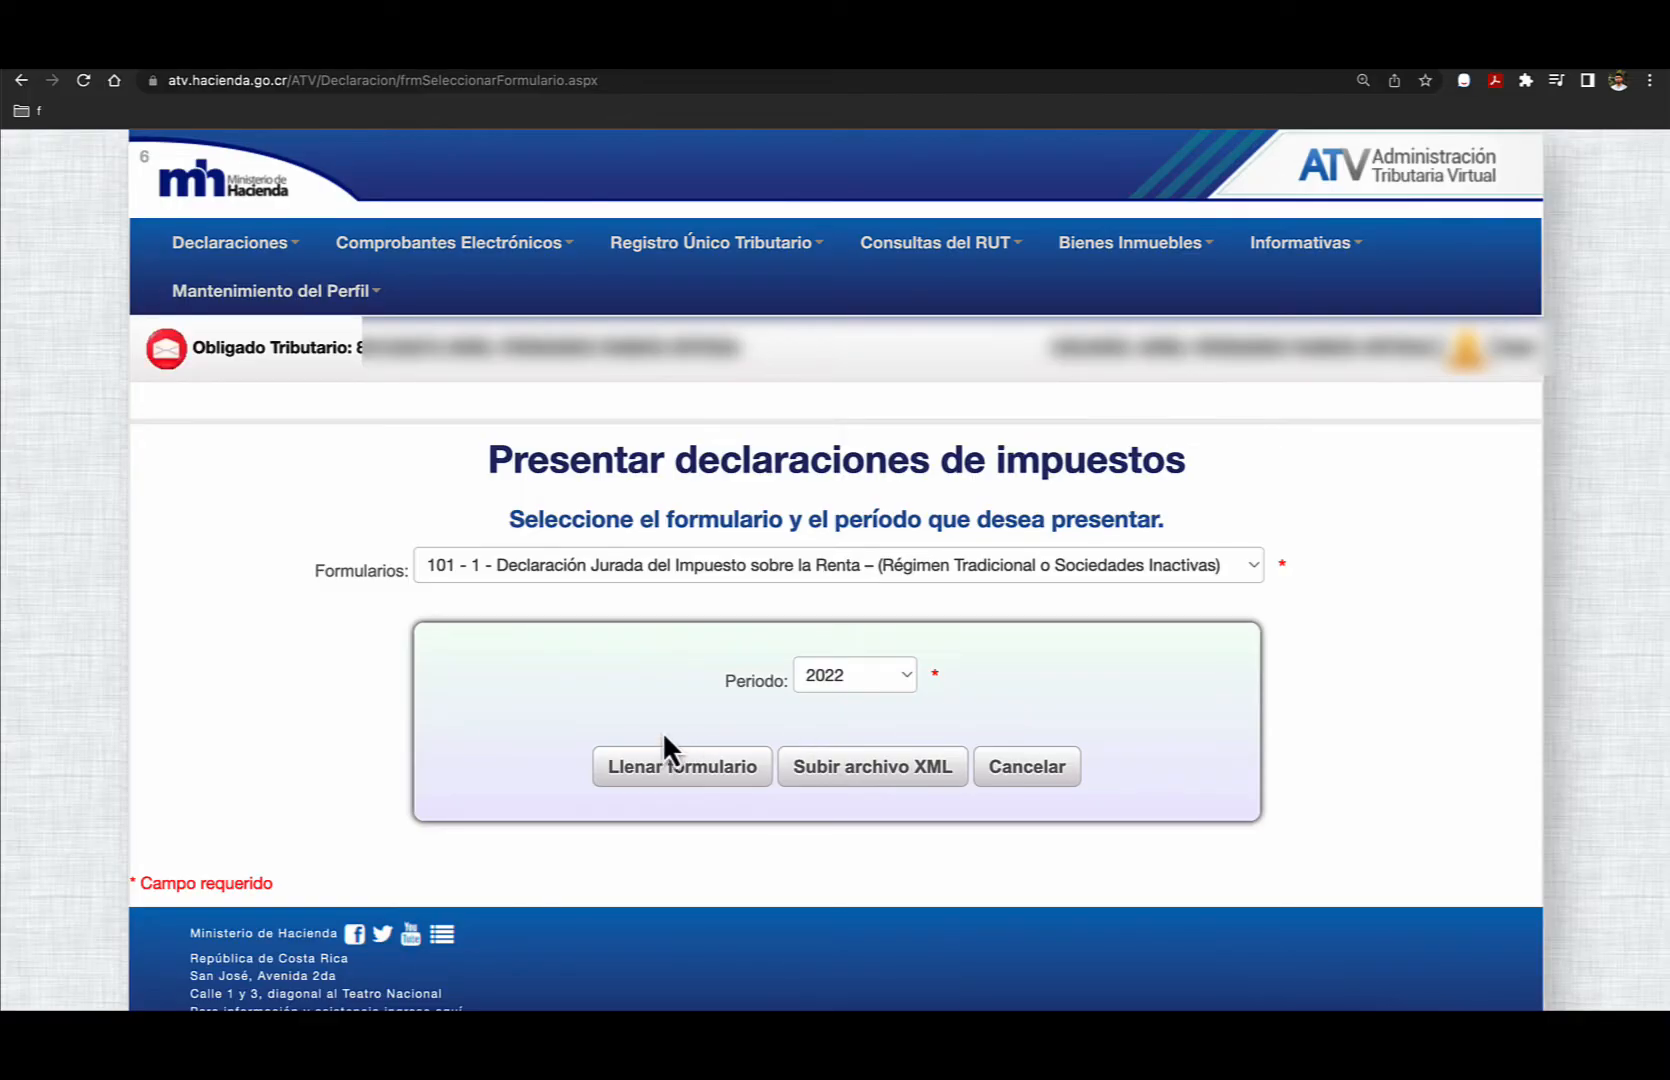
{"action": "left_click", "coordinate": [683, 778]}
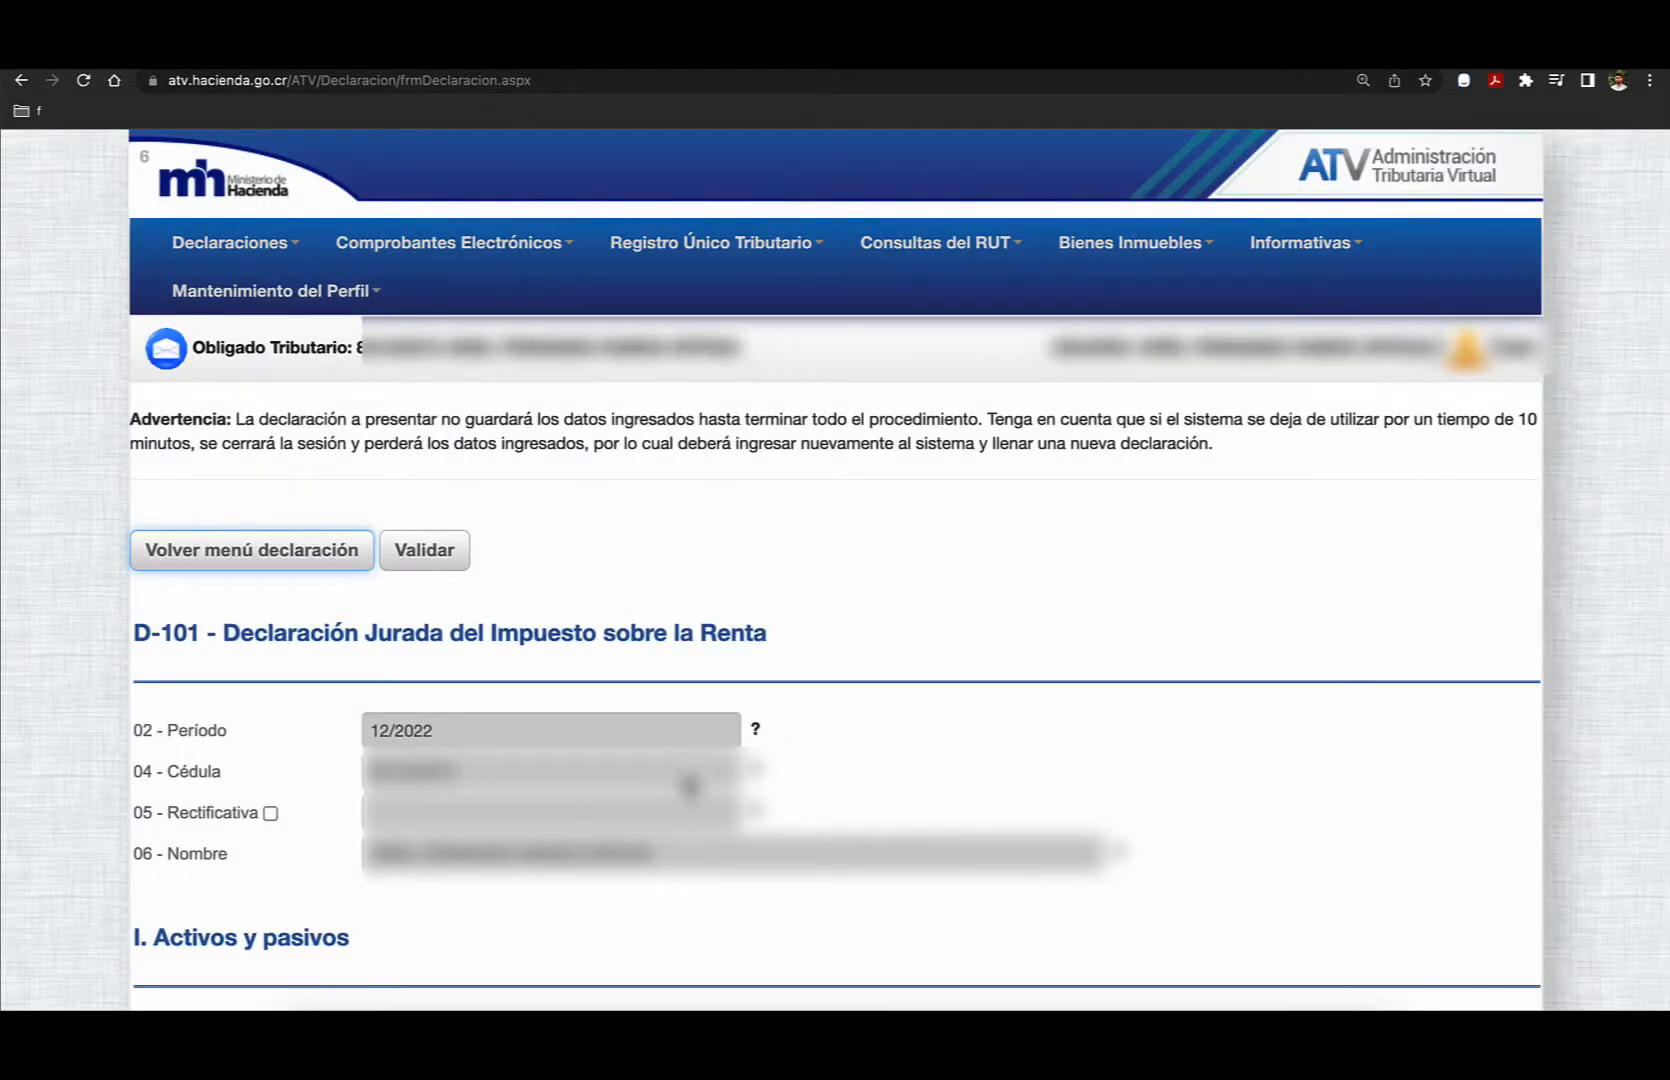
{"action": "left_click", "coordinate": [981, 563]}
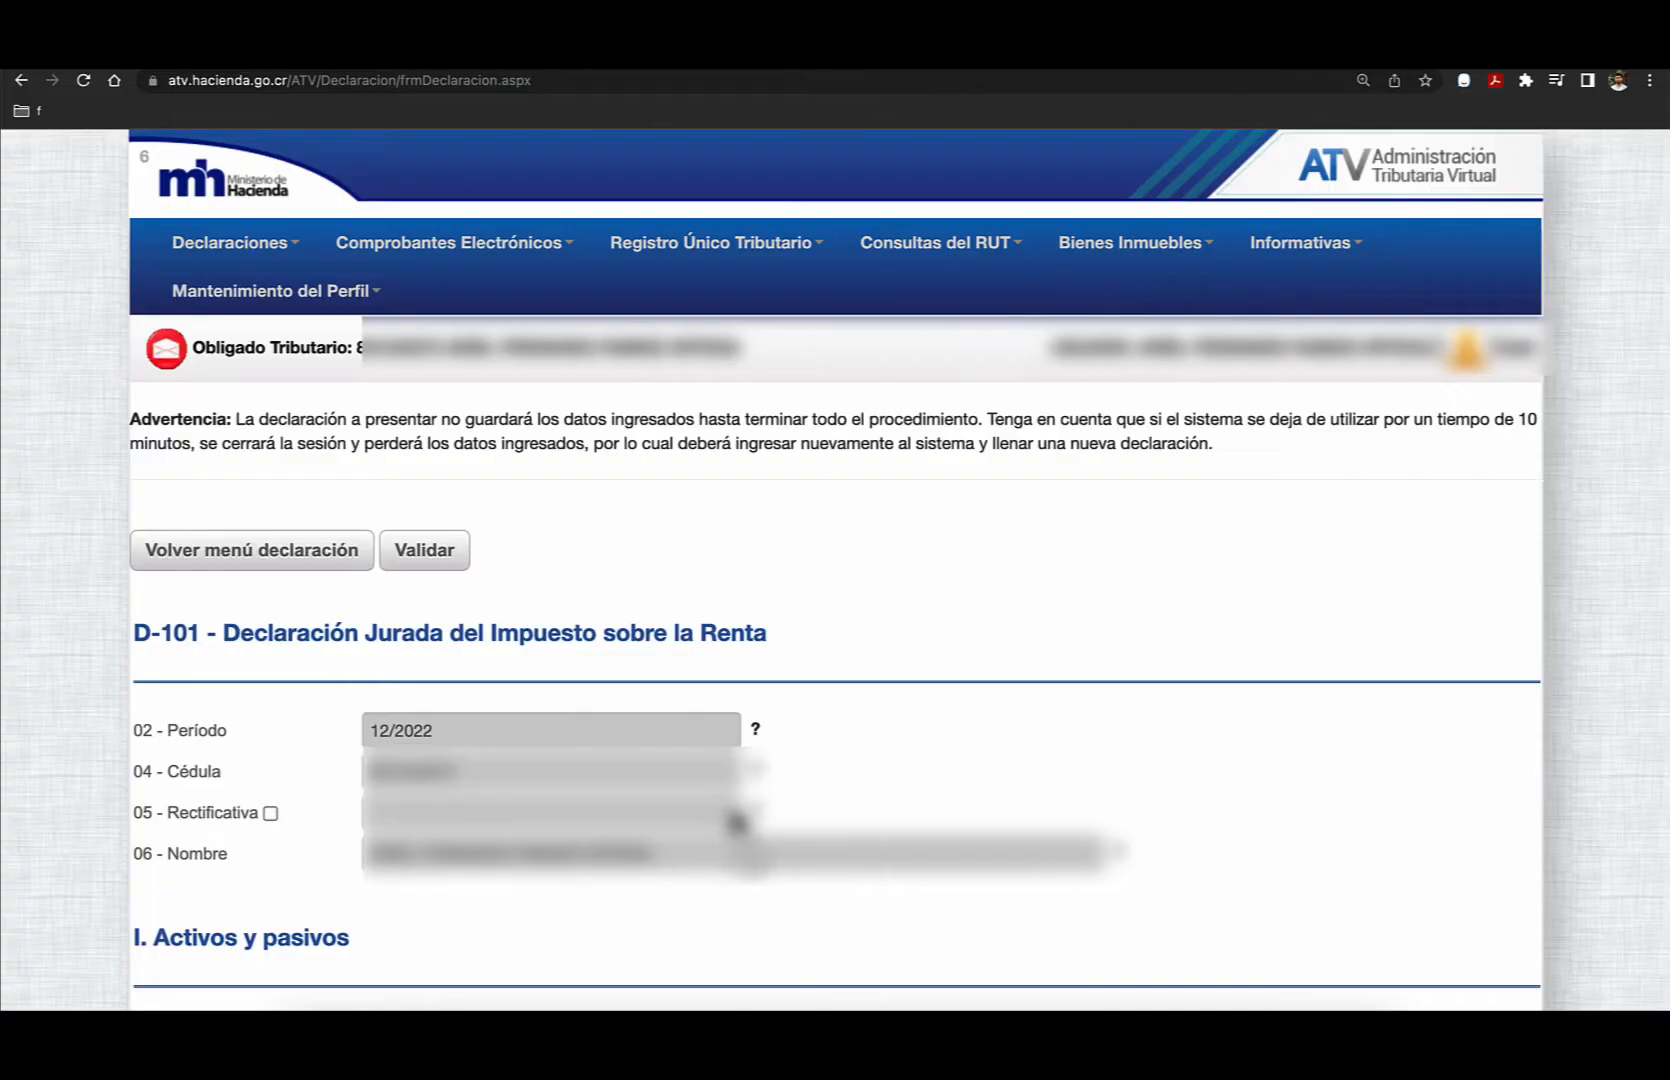
- Review the Activos y pasivos section and enter 2.823.233 in field 28, Servicios profesionales y honorarios, under Ingresos
{"action": "mouse_move", "coordinate": [758, 826]}
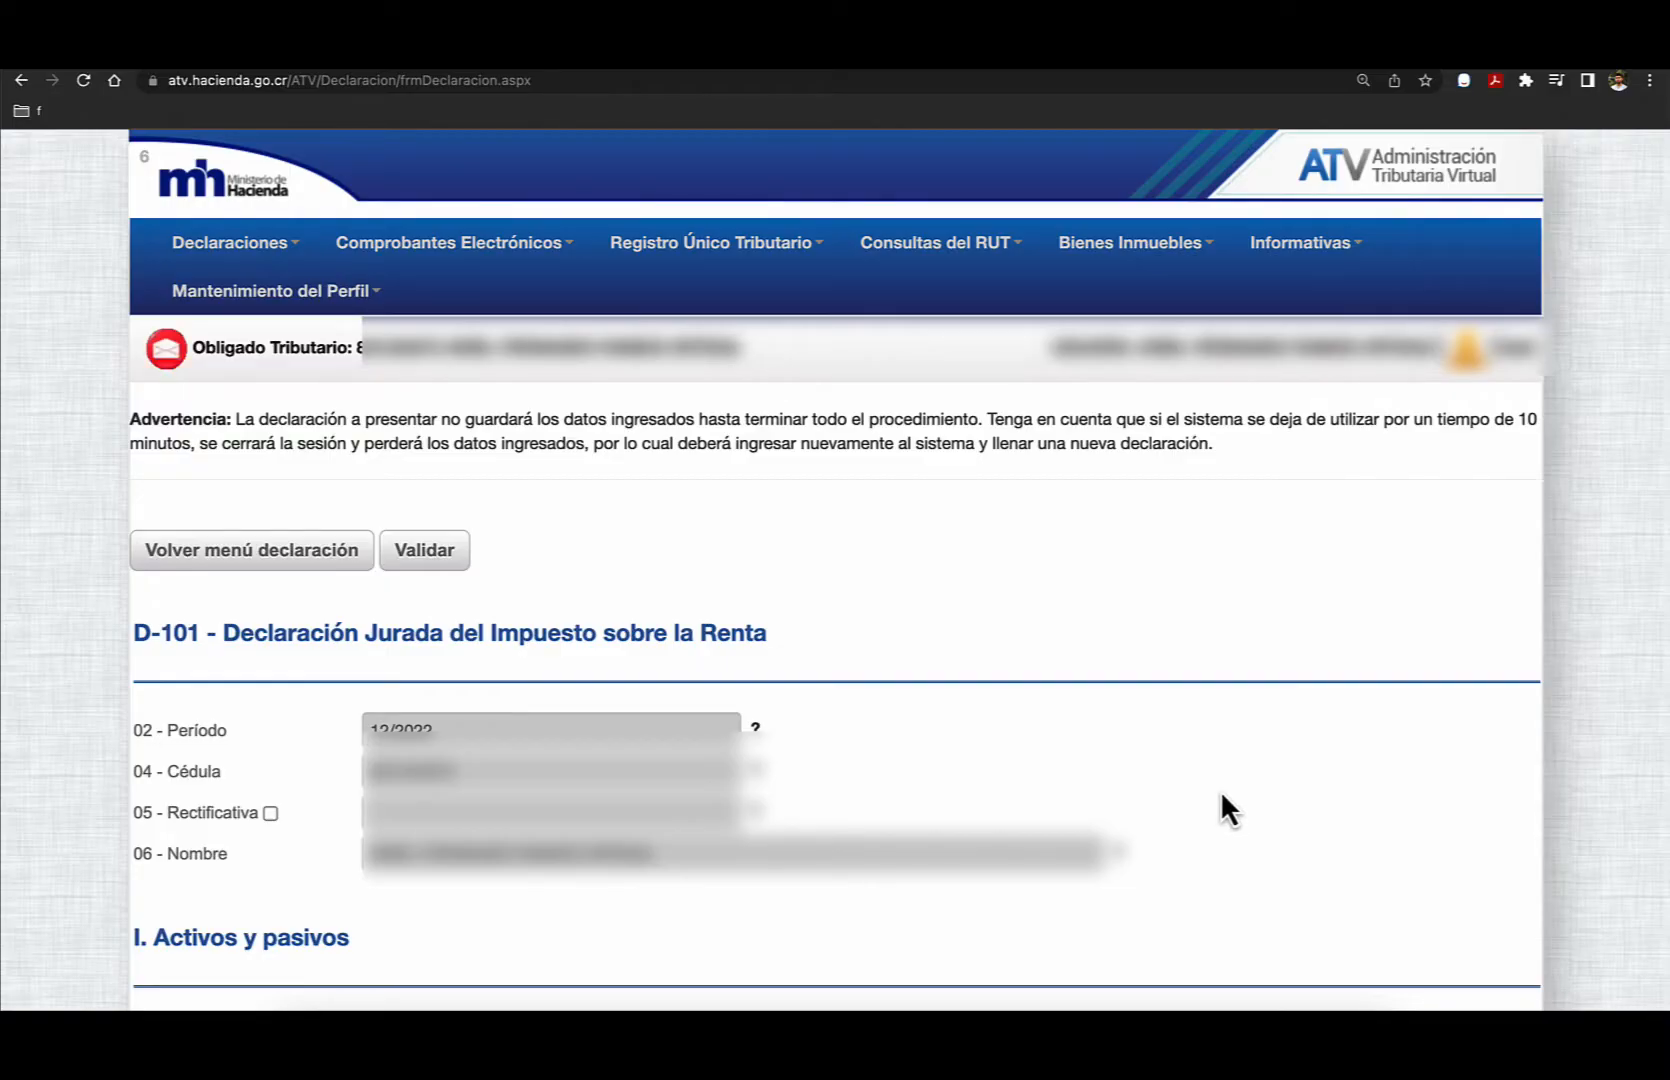
{"action": "scroll", "coordinate": [1220, 791], "scroll_direction": "down", "scroll_amount": 5}
{"action": "scroll", "coordinate": [1222, 796], "scroll_direction": "down", "scroll_amount": 2}
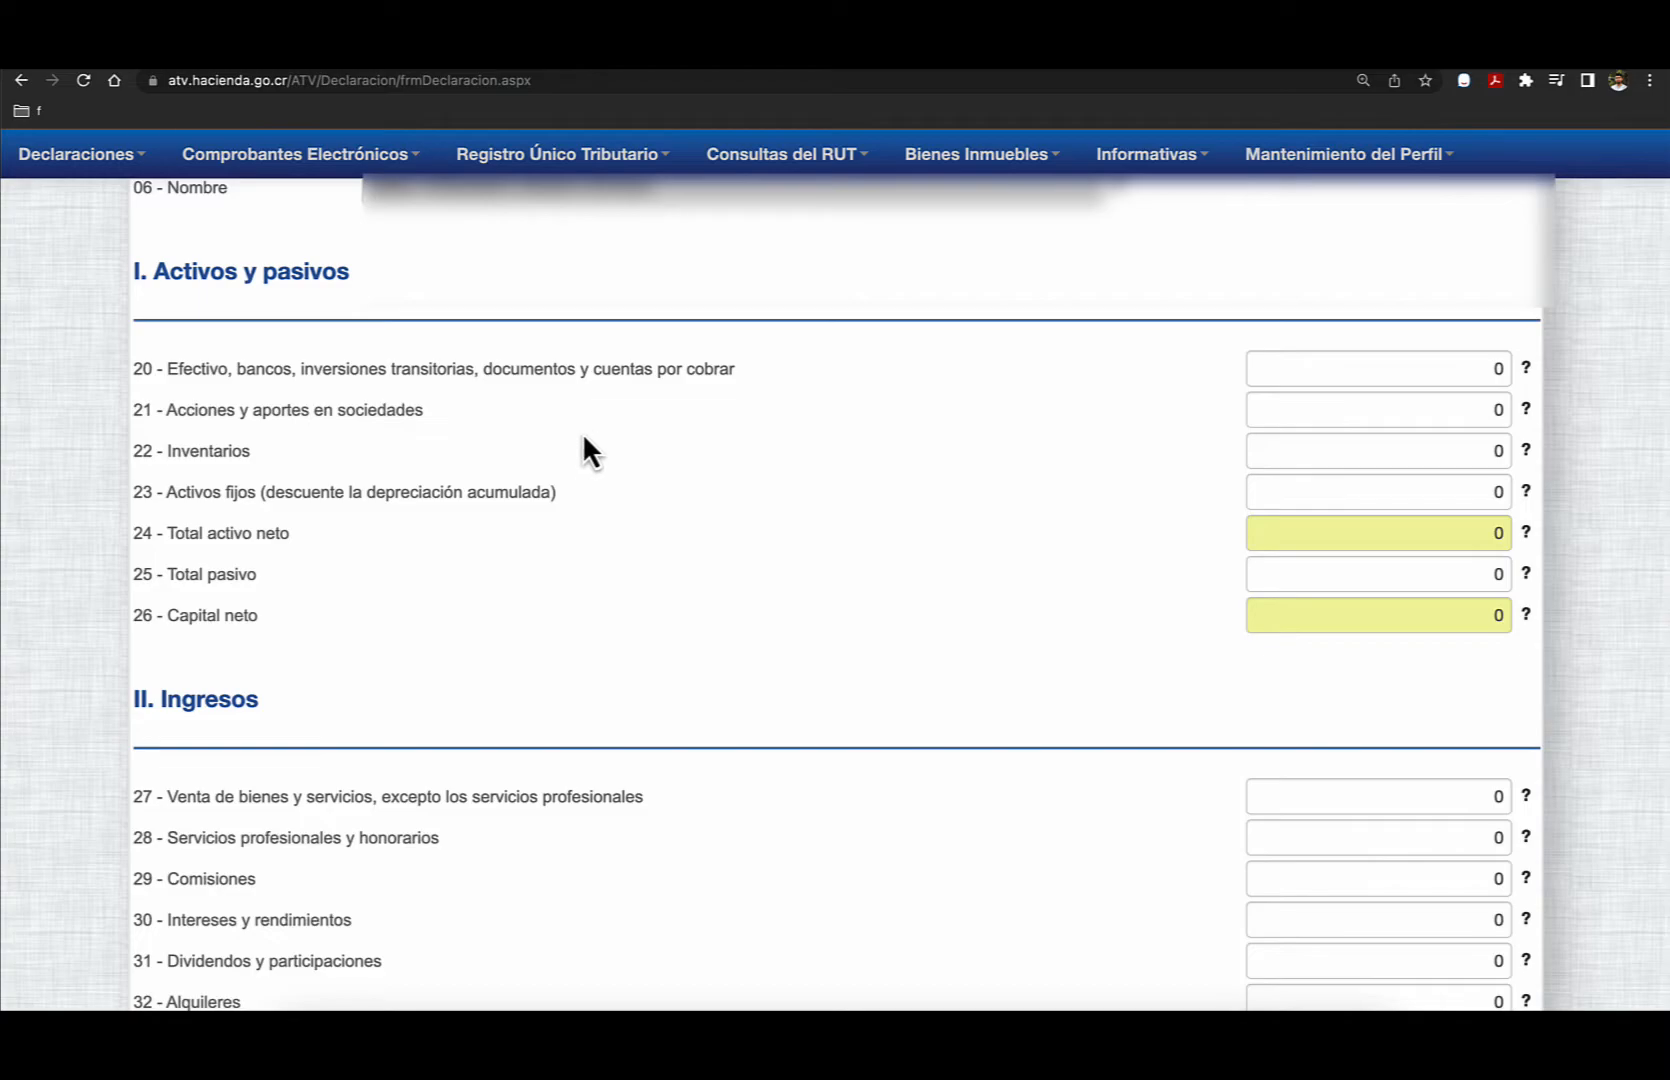
{"action": "scroll", "coordinate": [578, 440], "scroll_direction": "up", "scroll_amount": 1}
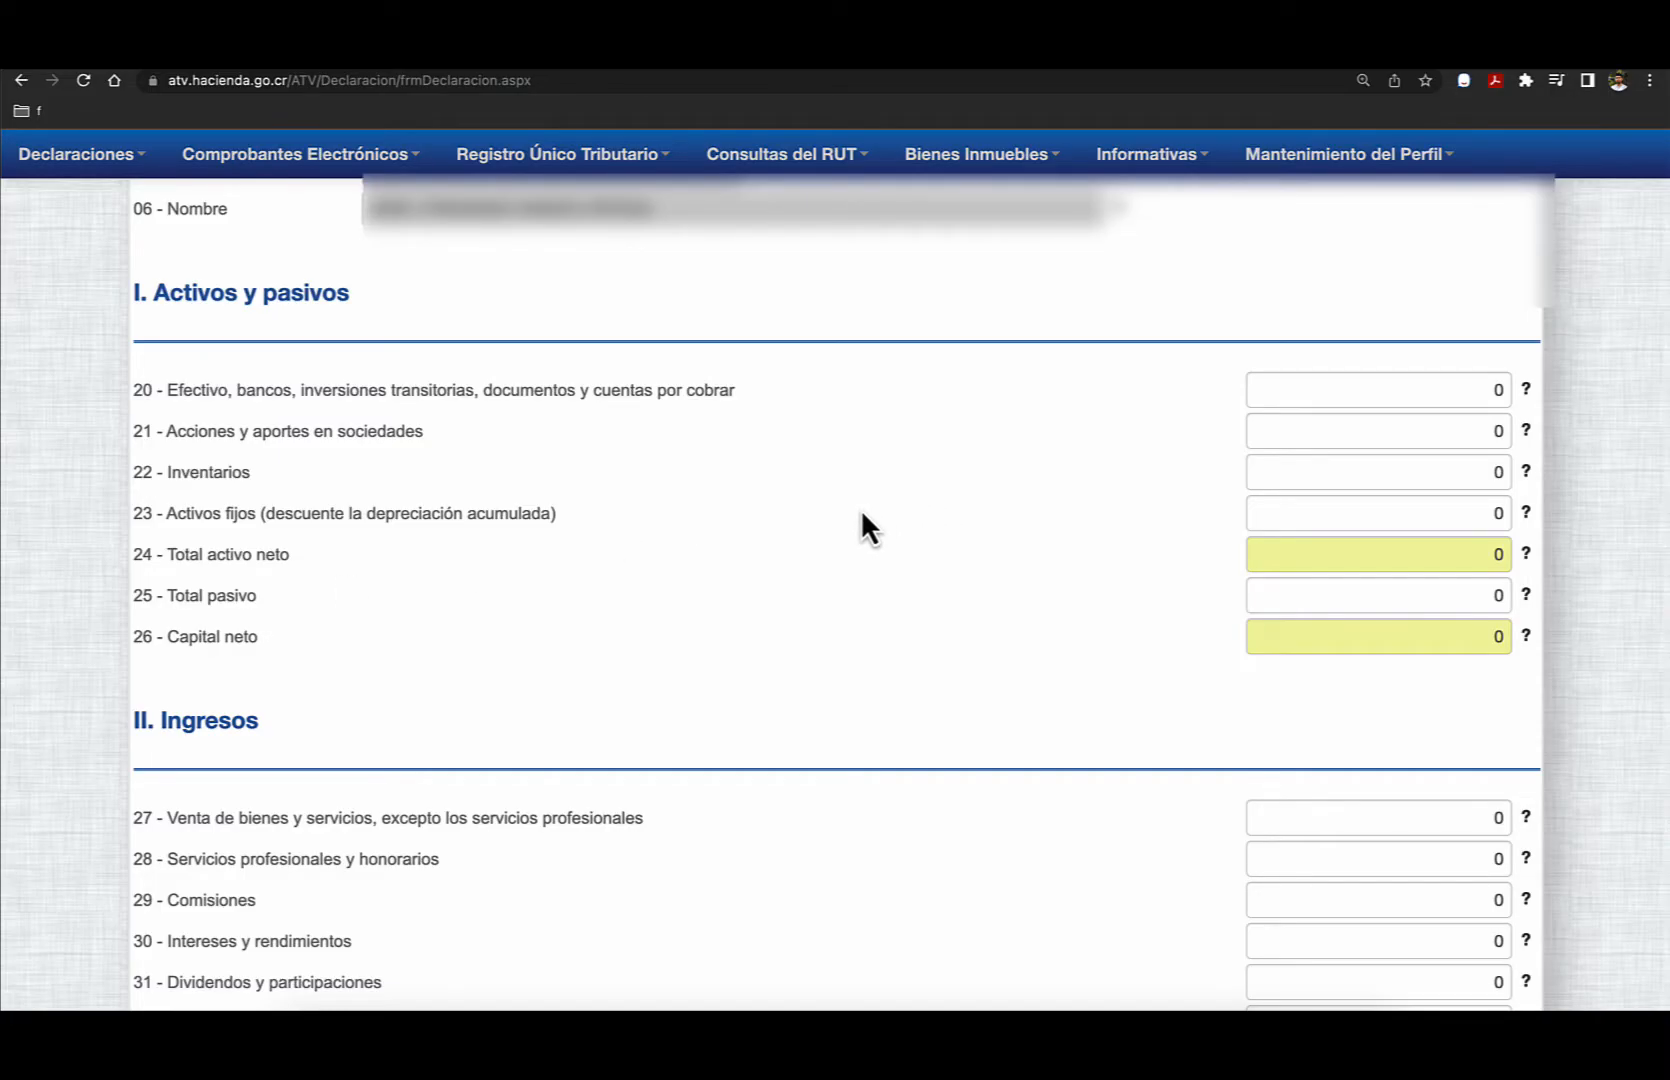
{"action": "scroll", "coordinate": [860, 520], "scroll_direction": "down", "scroll_amount": 5}
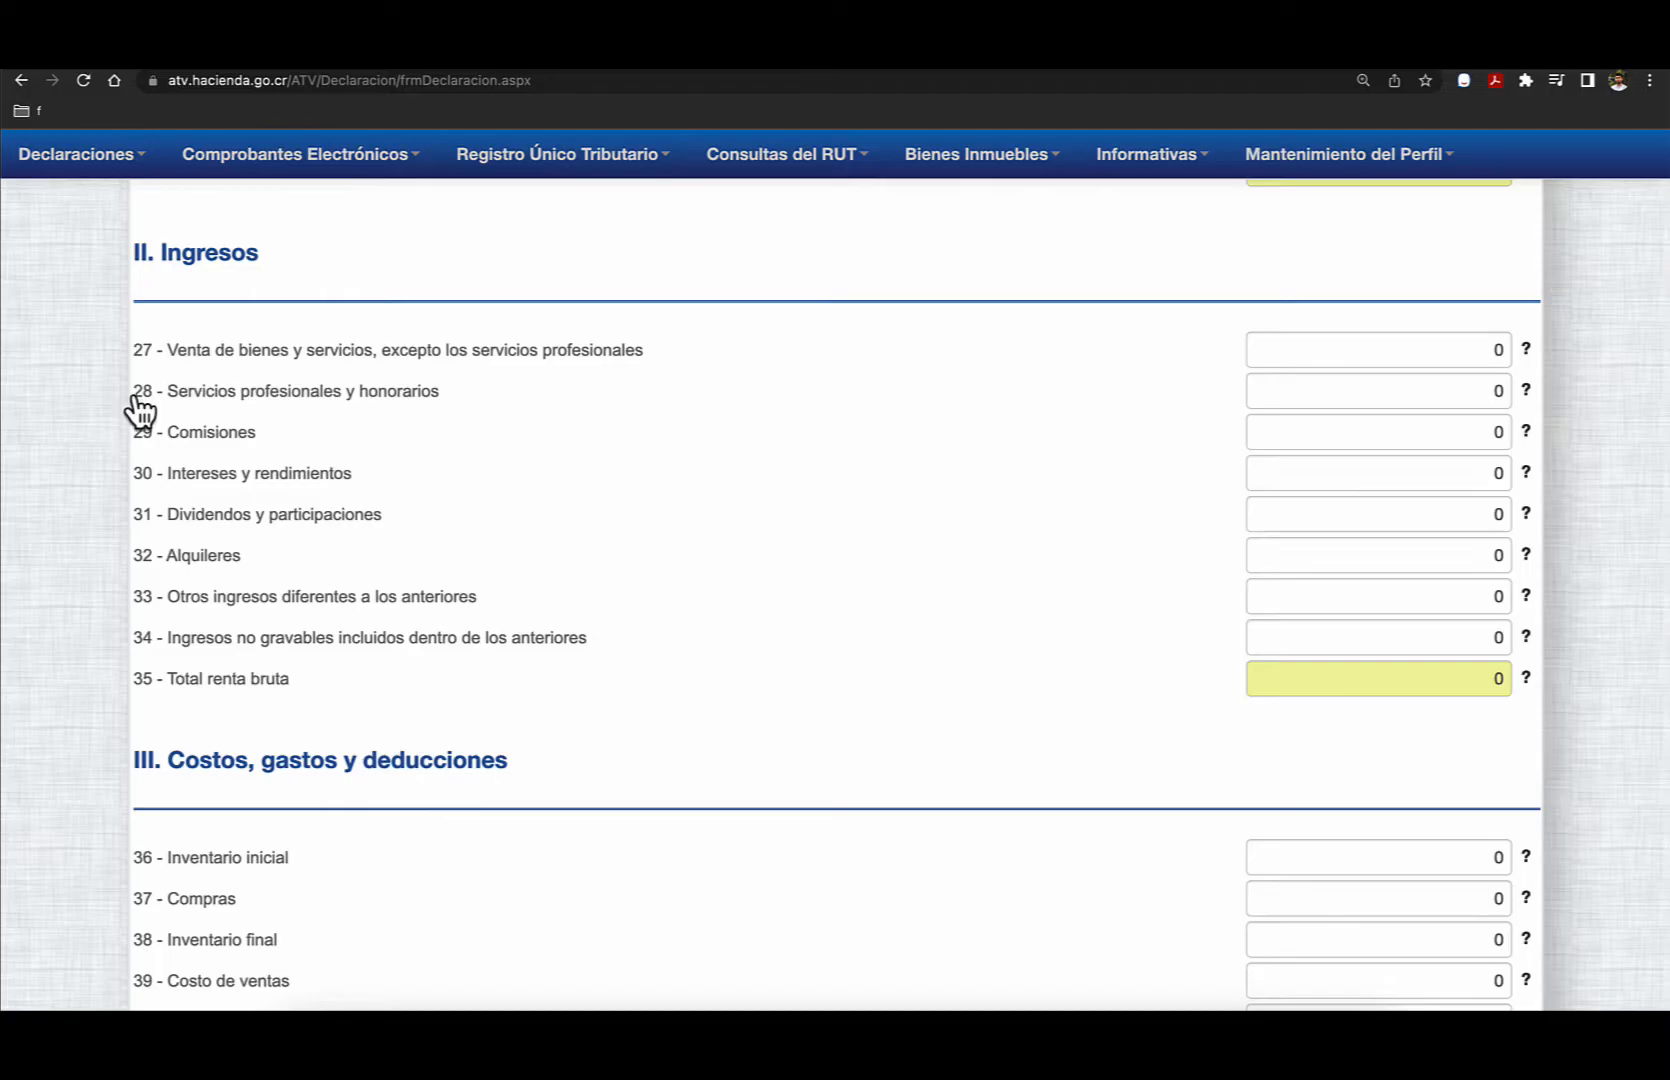
{"action": "left_click", "coordinate": [1479, 388]}
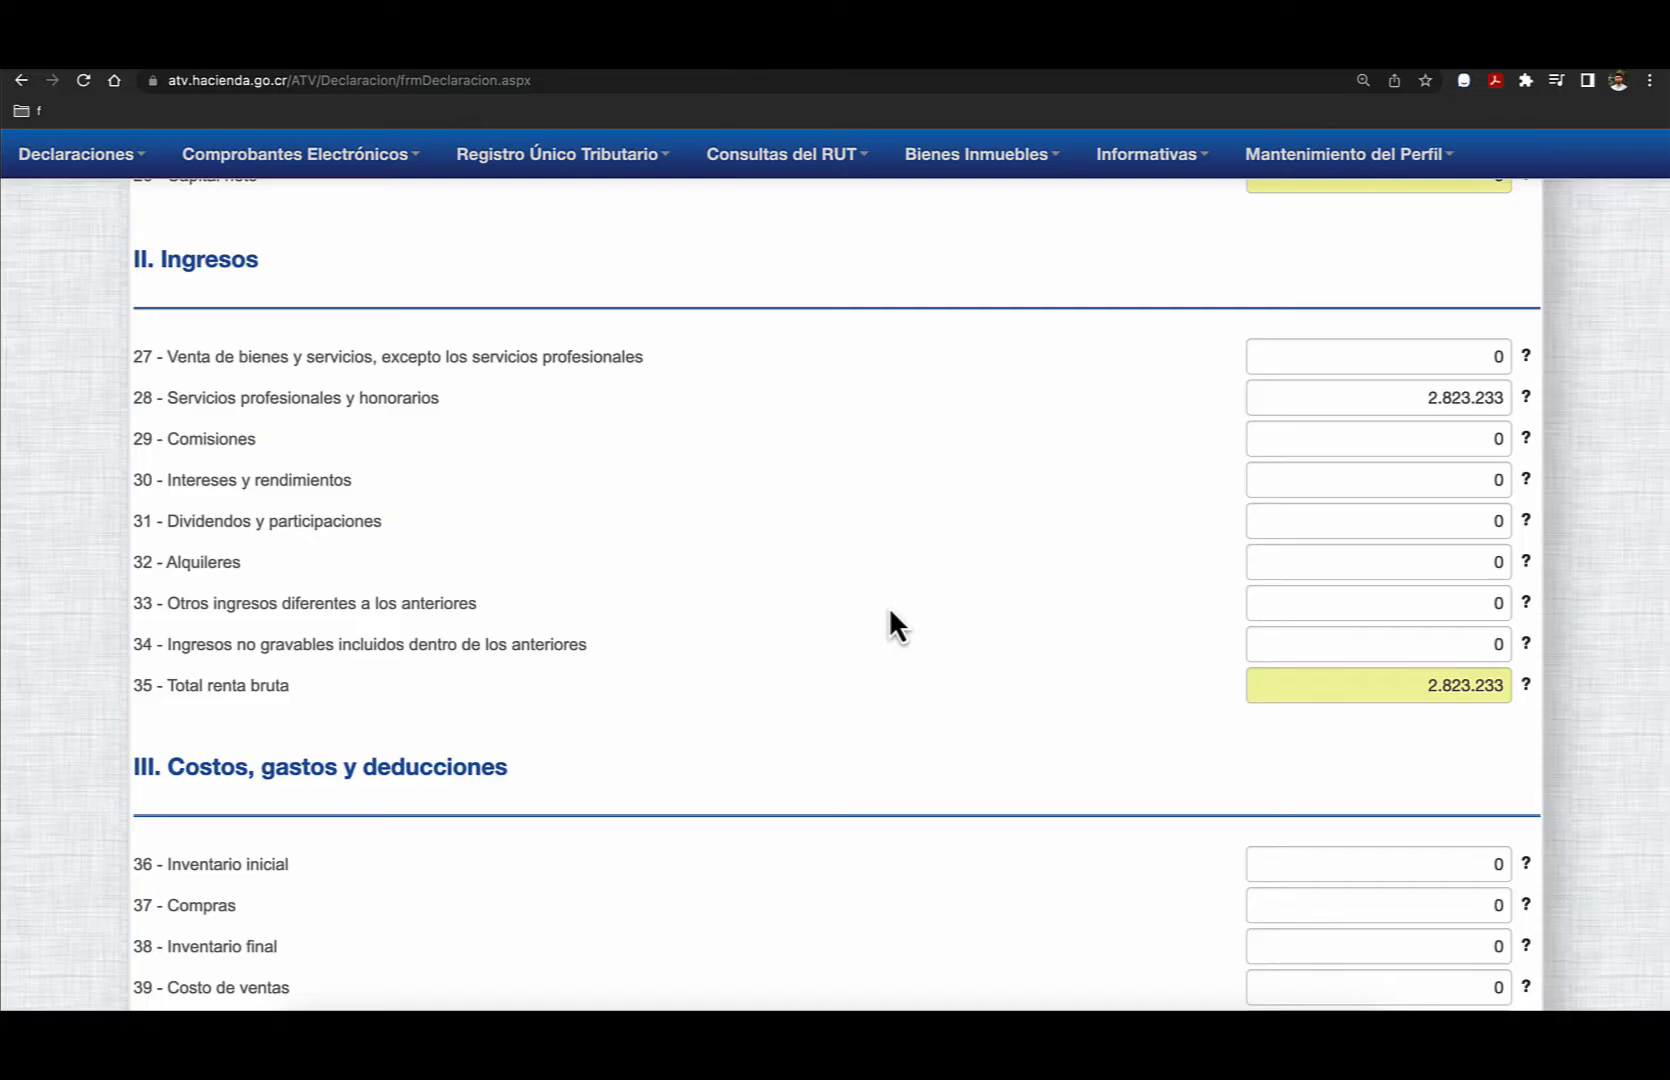
- Enter 235.000 in field 37, Compras, under Costos, gastos y deducciones
{"action": "scroll", "coordinate": [890, 612], "scroll_direction": "down", "scroll_amount": 5}
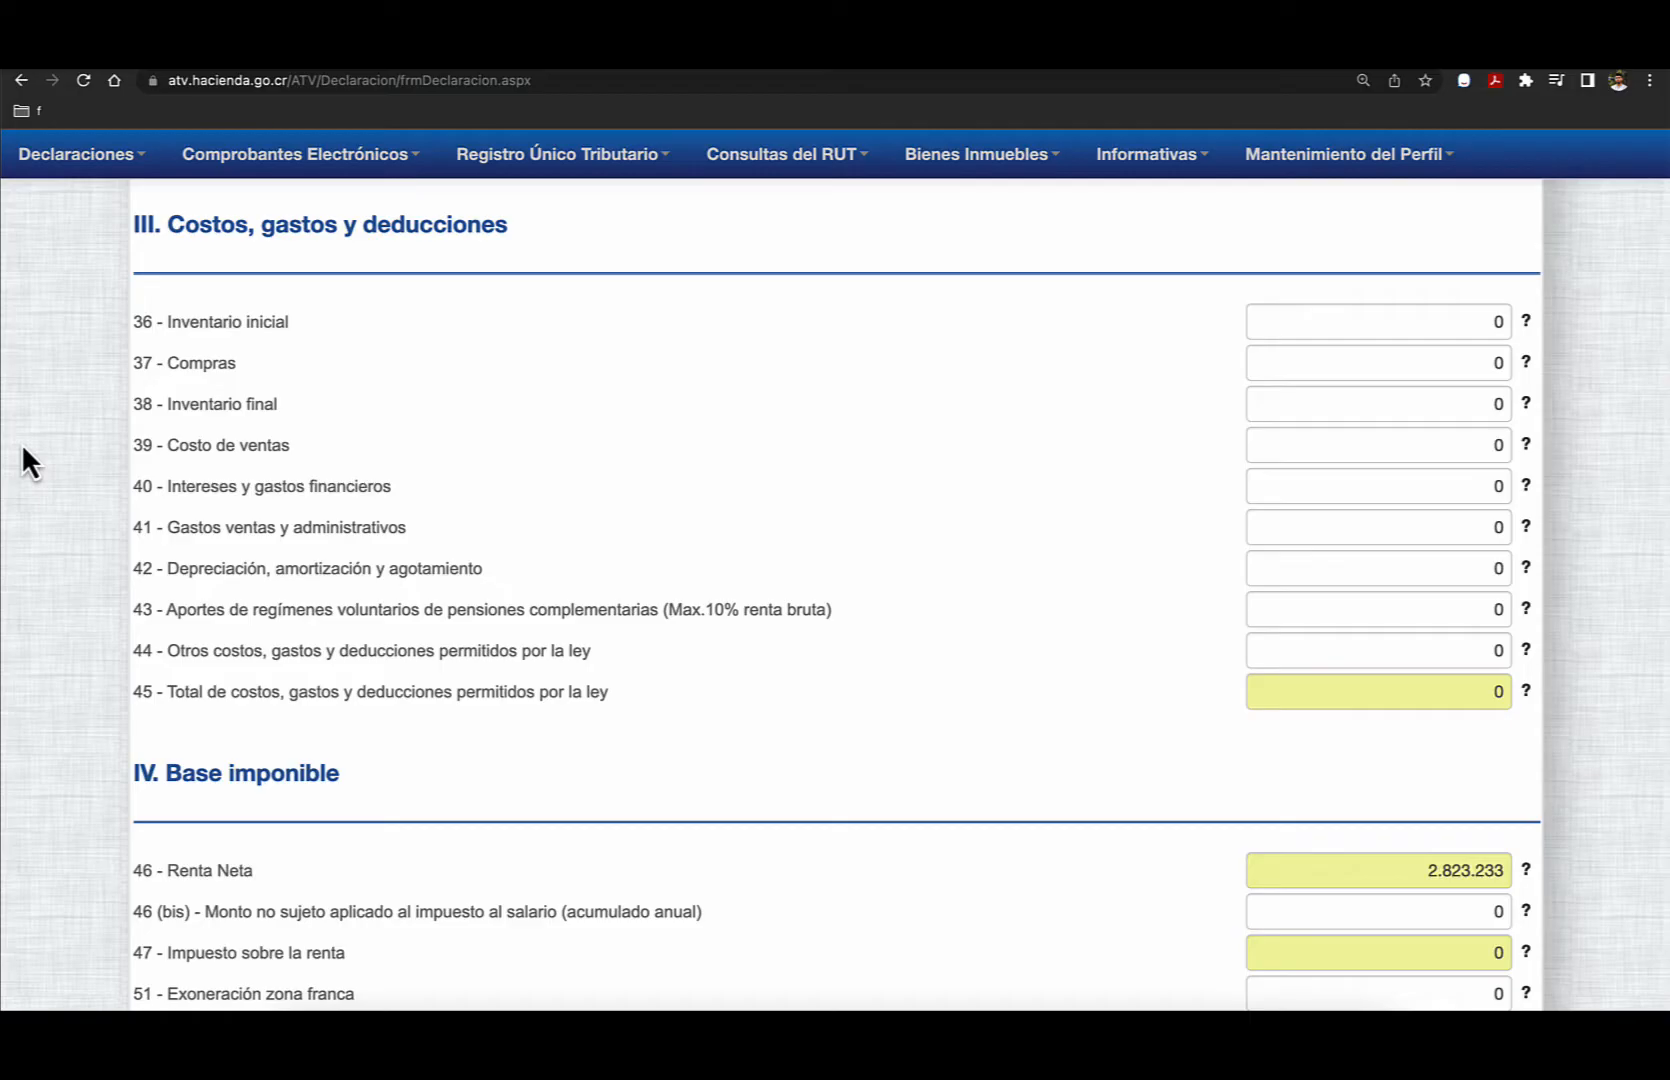
{"action": "scroll", "coordinate": [22, 445], "scroll_direction": "up", "scroll_amount": 1}
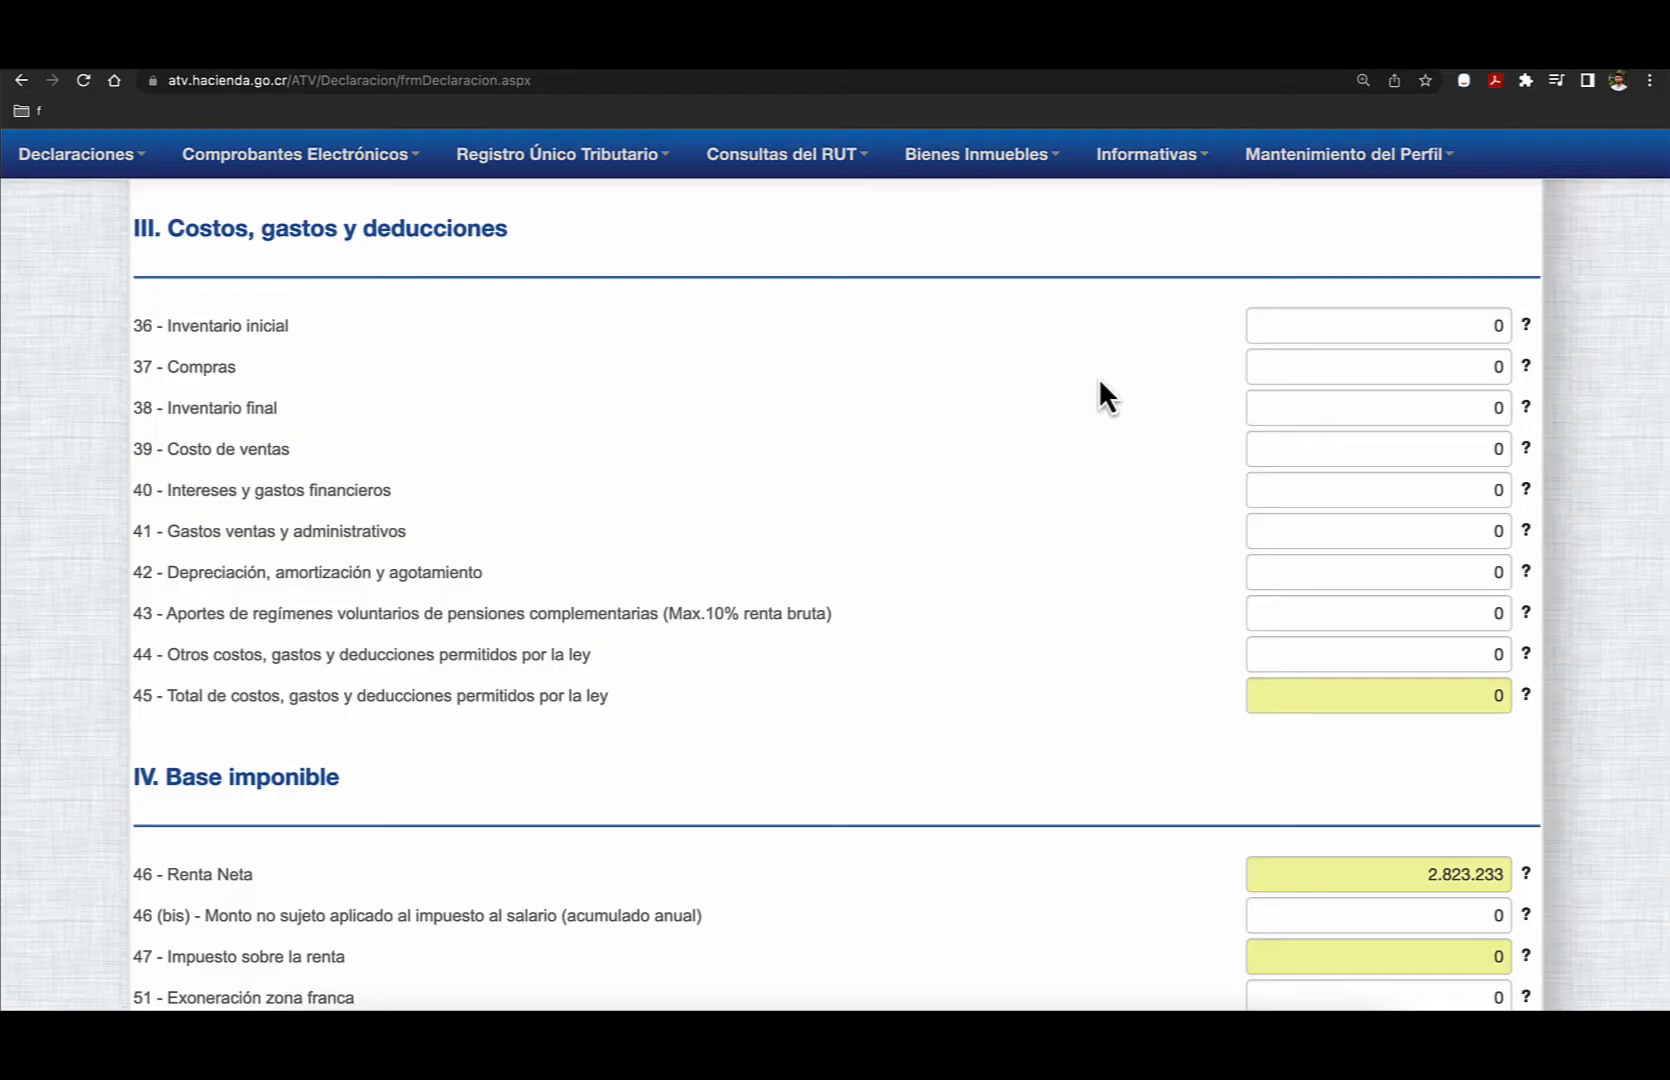
{"action": "scroll", "coordinate": [1080, 385], "scroll_direction": "down", "scroll_amount": 1}
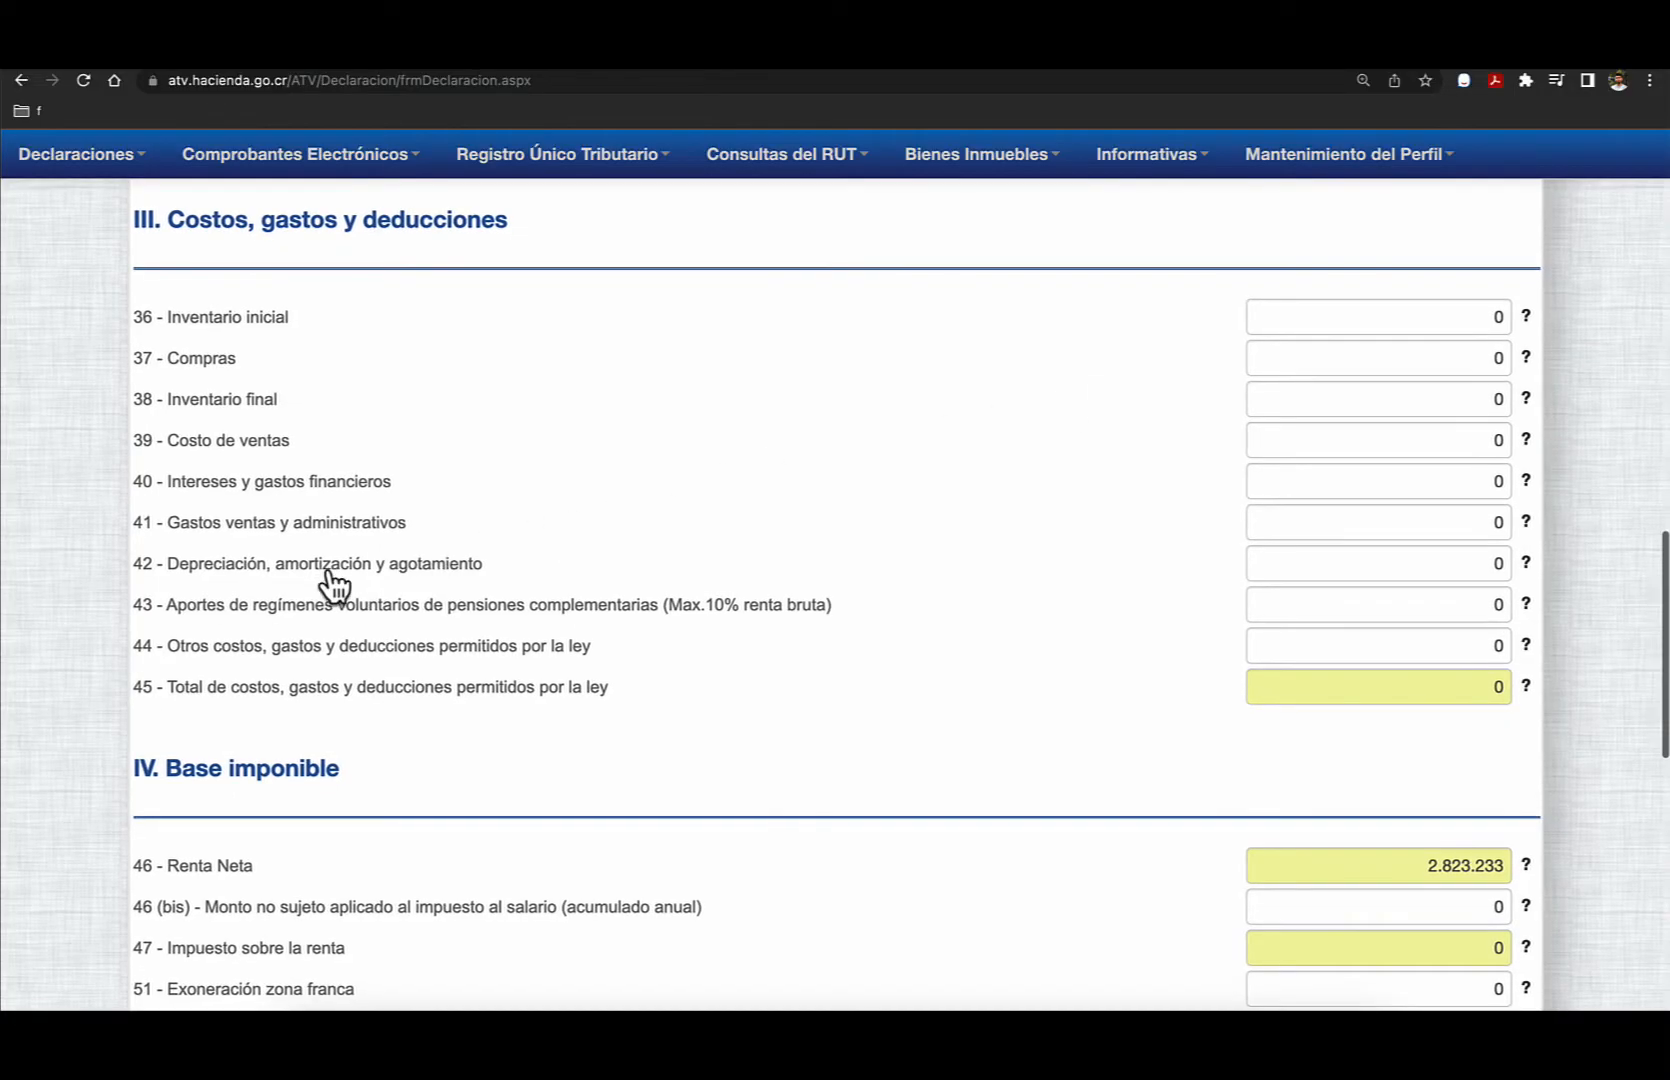
{"action": "left_click", "coordinate": [1371, 358]}
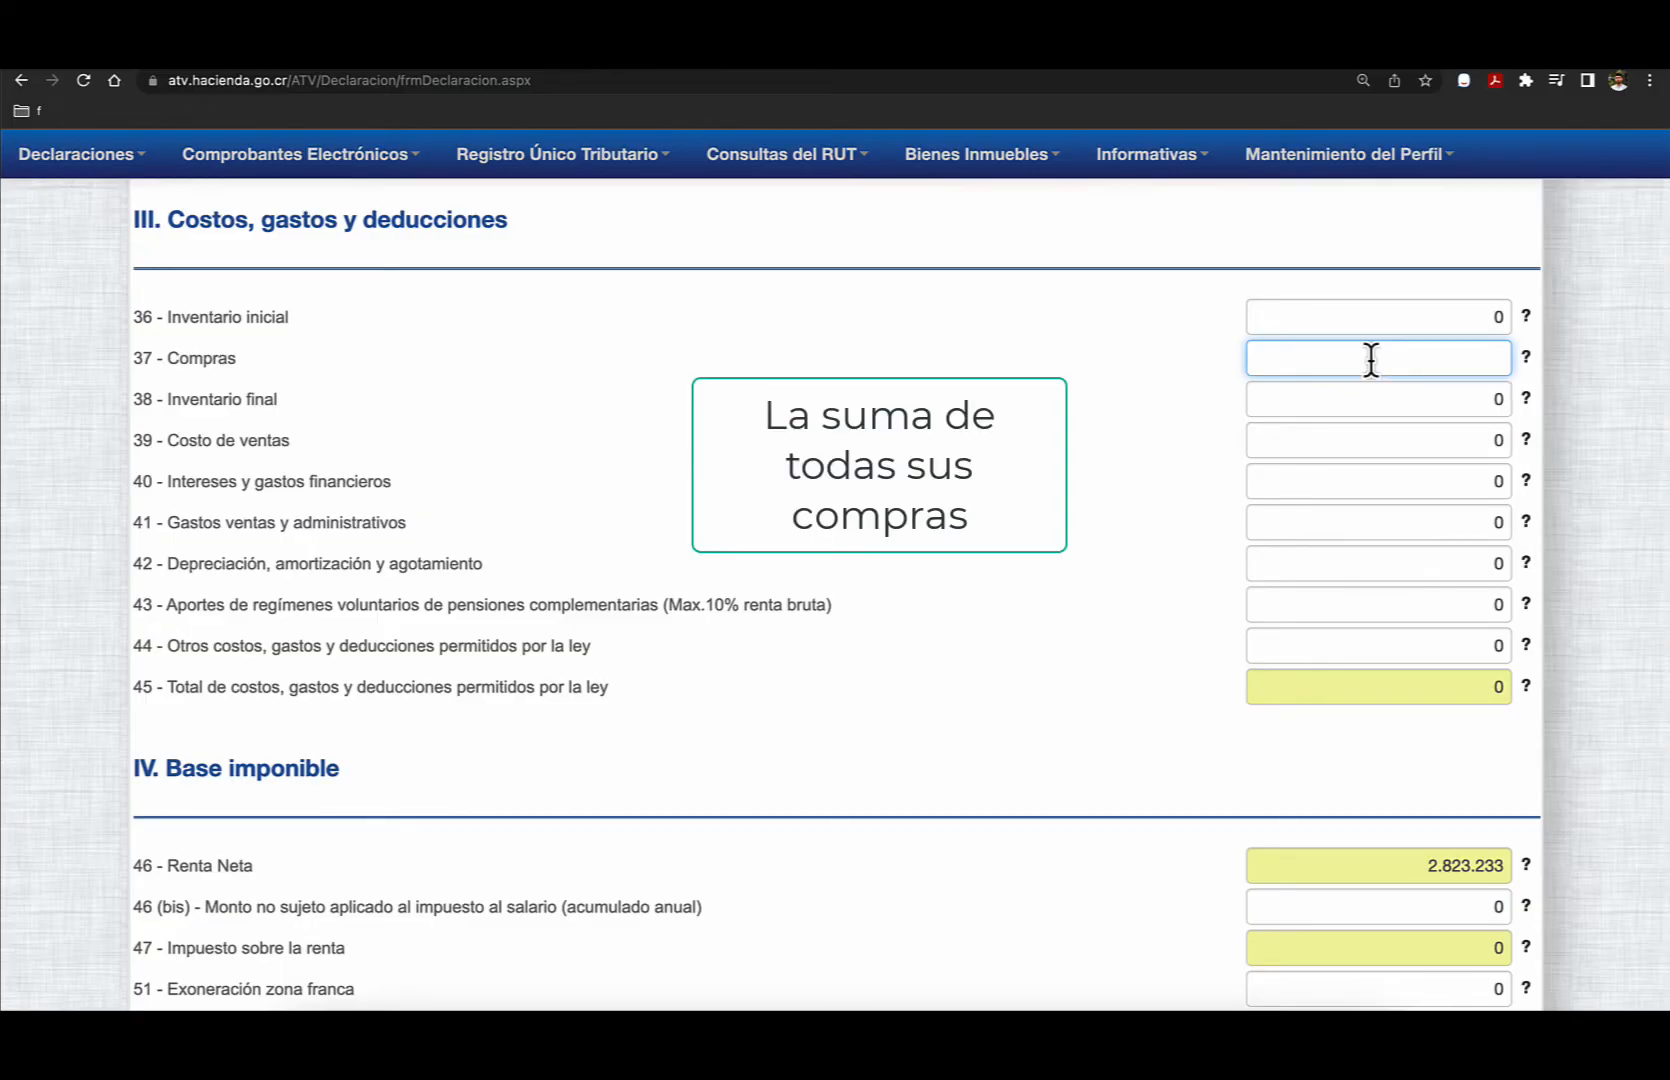
{"action": "type", "text": "2"}
{"action": "type", "text": "35."}
{"action": "type", "text": "000"}
{"action": "key", "text": "Tab"}
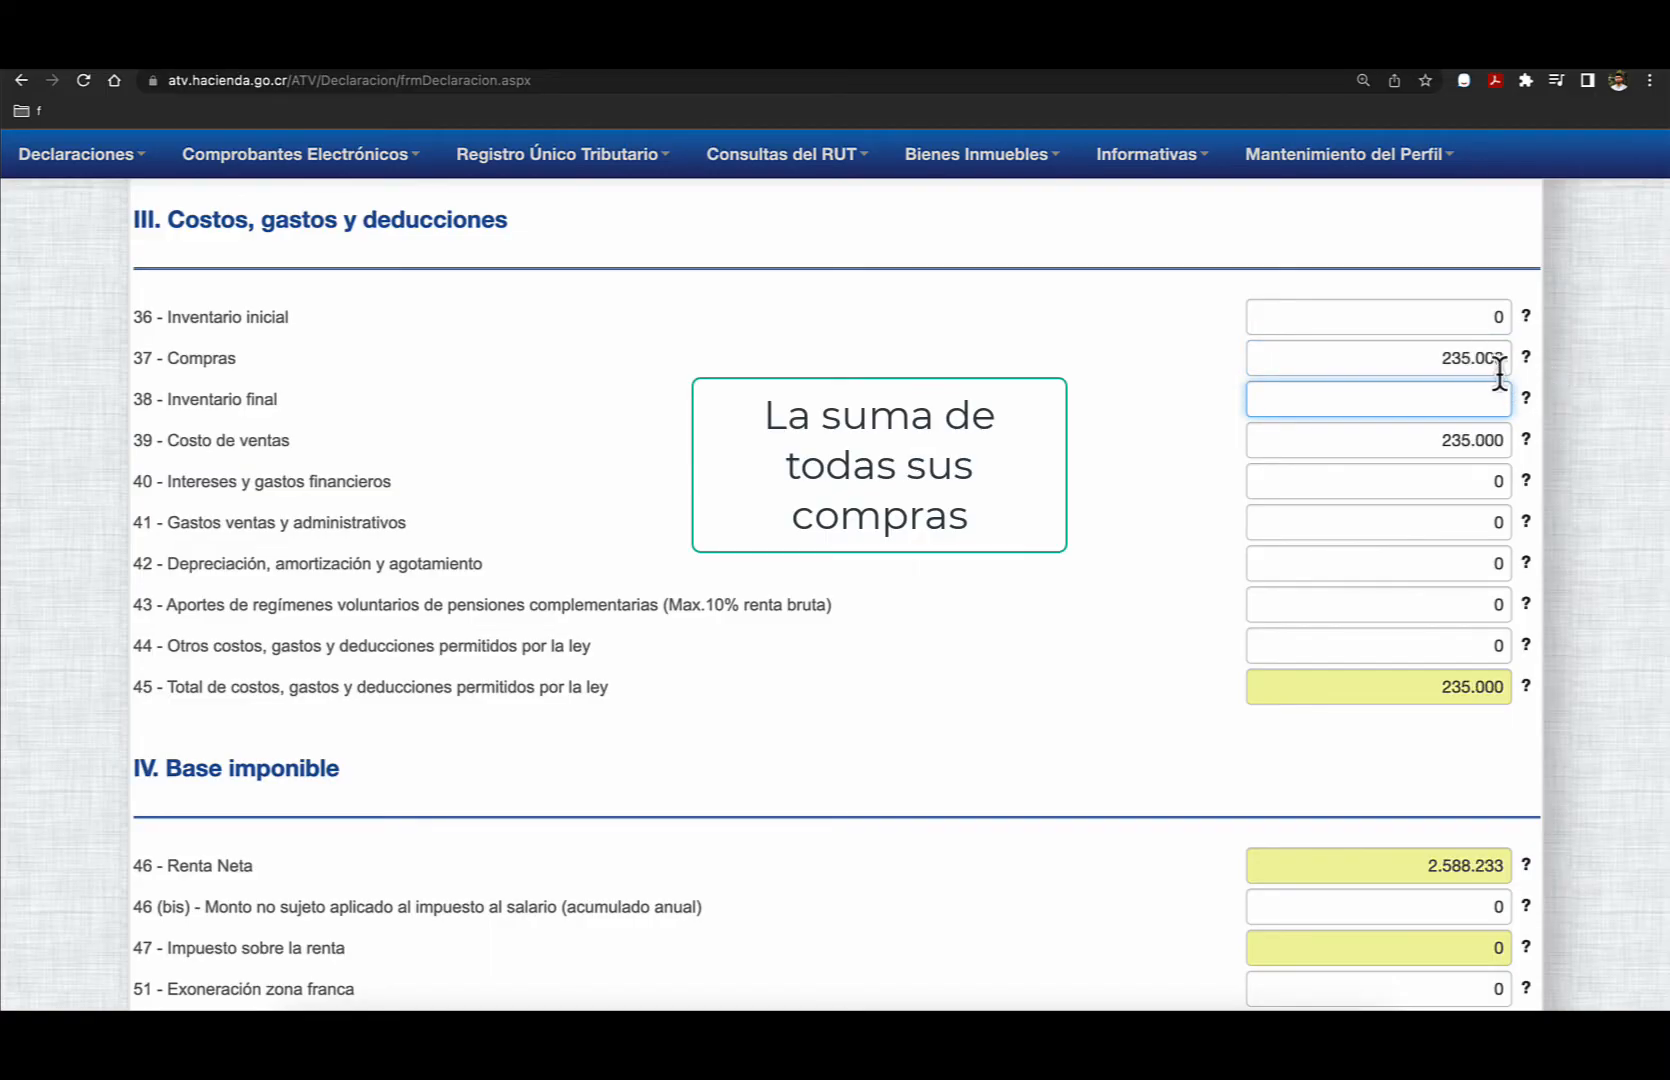
- Correct the amount in field 37, Compras, to 2.035.000 and move on to field 40, Intereses y gastos financieros
{"action": "left_click", "coordinate": [1457, 360]}
{"action": "type", "text": "0"}
{"action": "left_click", "coordinate": [1414, 488]}
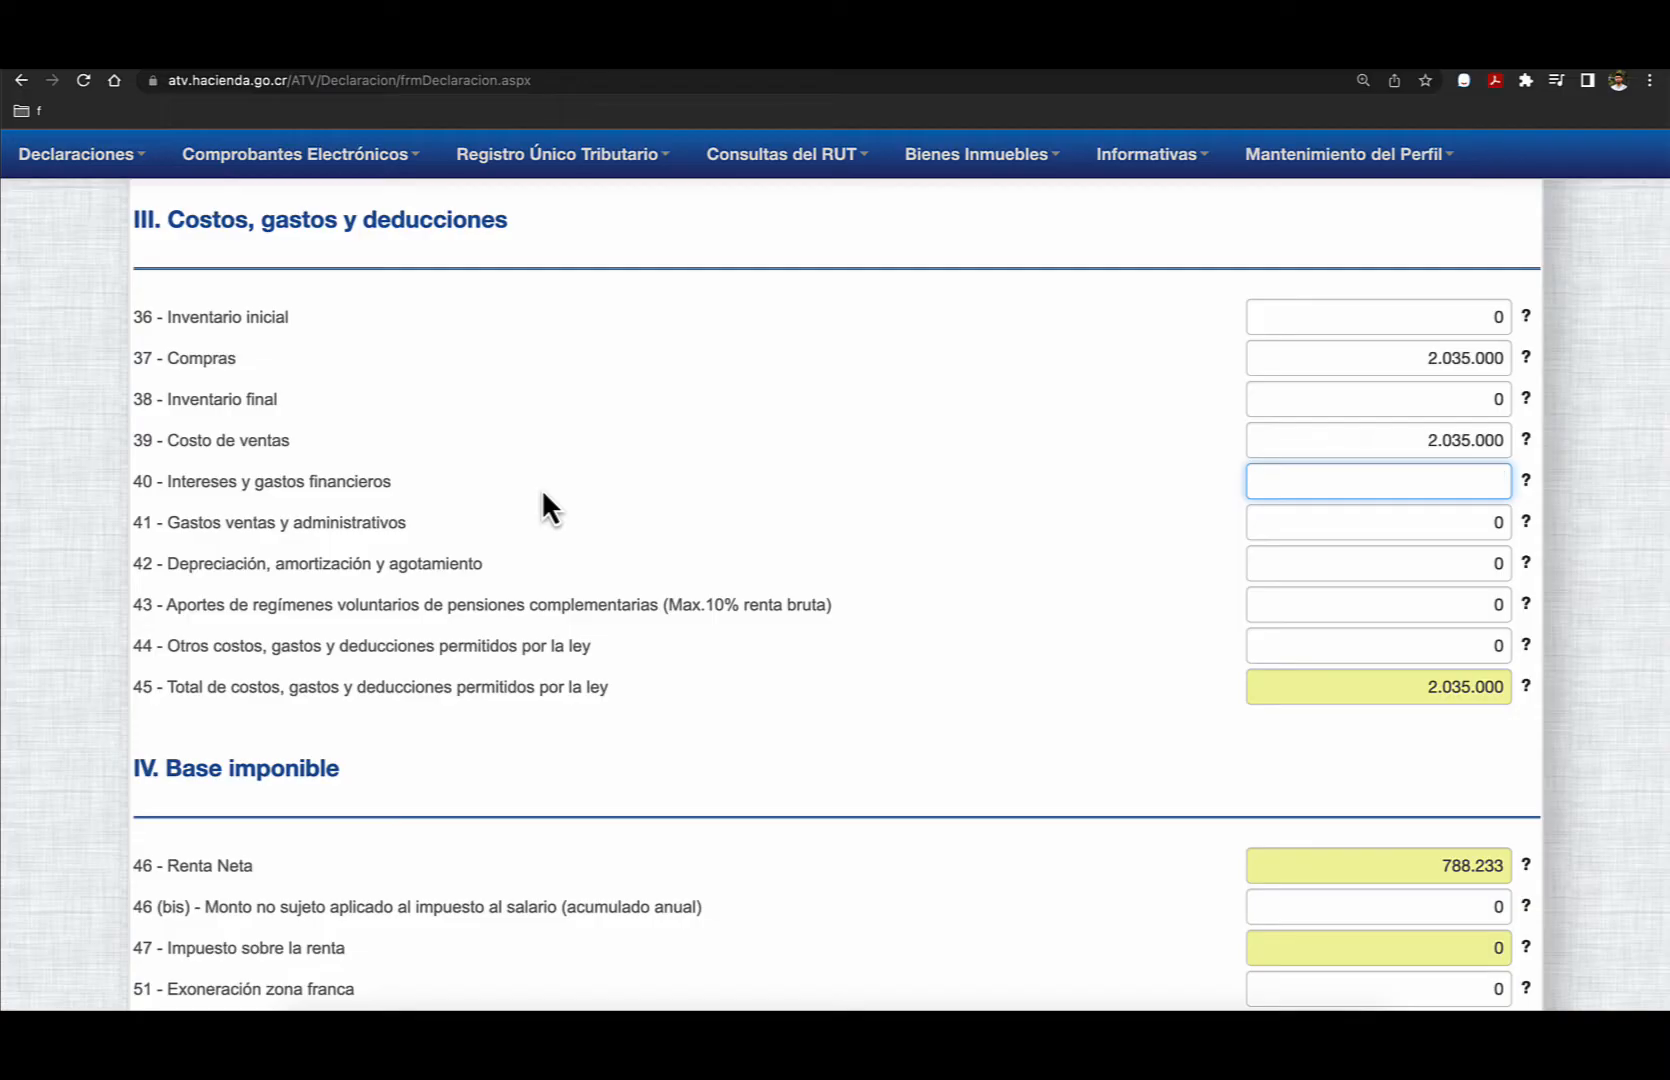
- Check the Renta Neta in Base imponible against the exempt bracket for individuals in the Hacienda PDF, returning to the D-101 form
{"action": "scroll", "coordinate": [907, 578], "scroll_direction": "down", "scroll_amount": 5}
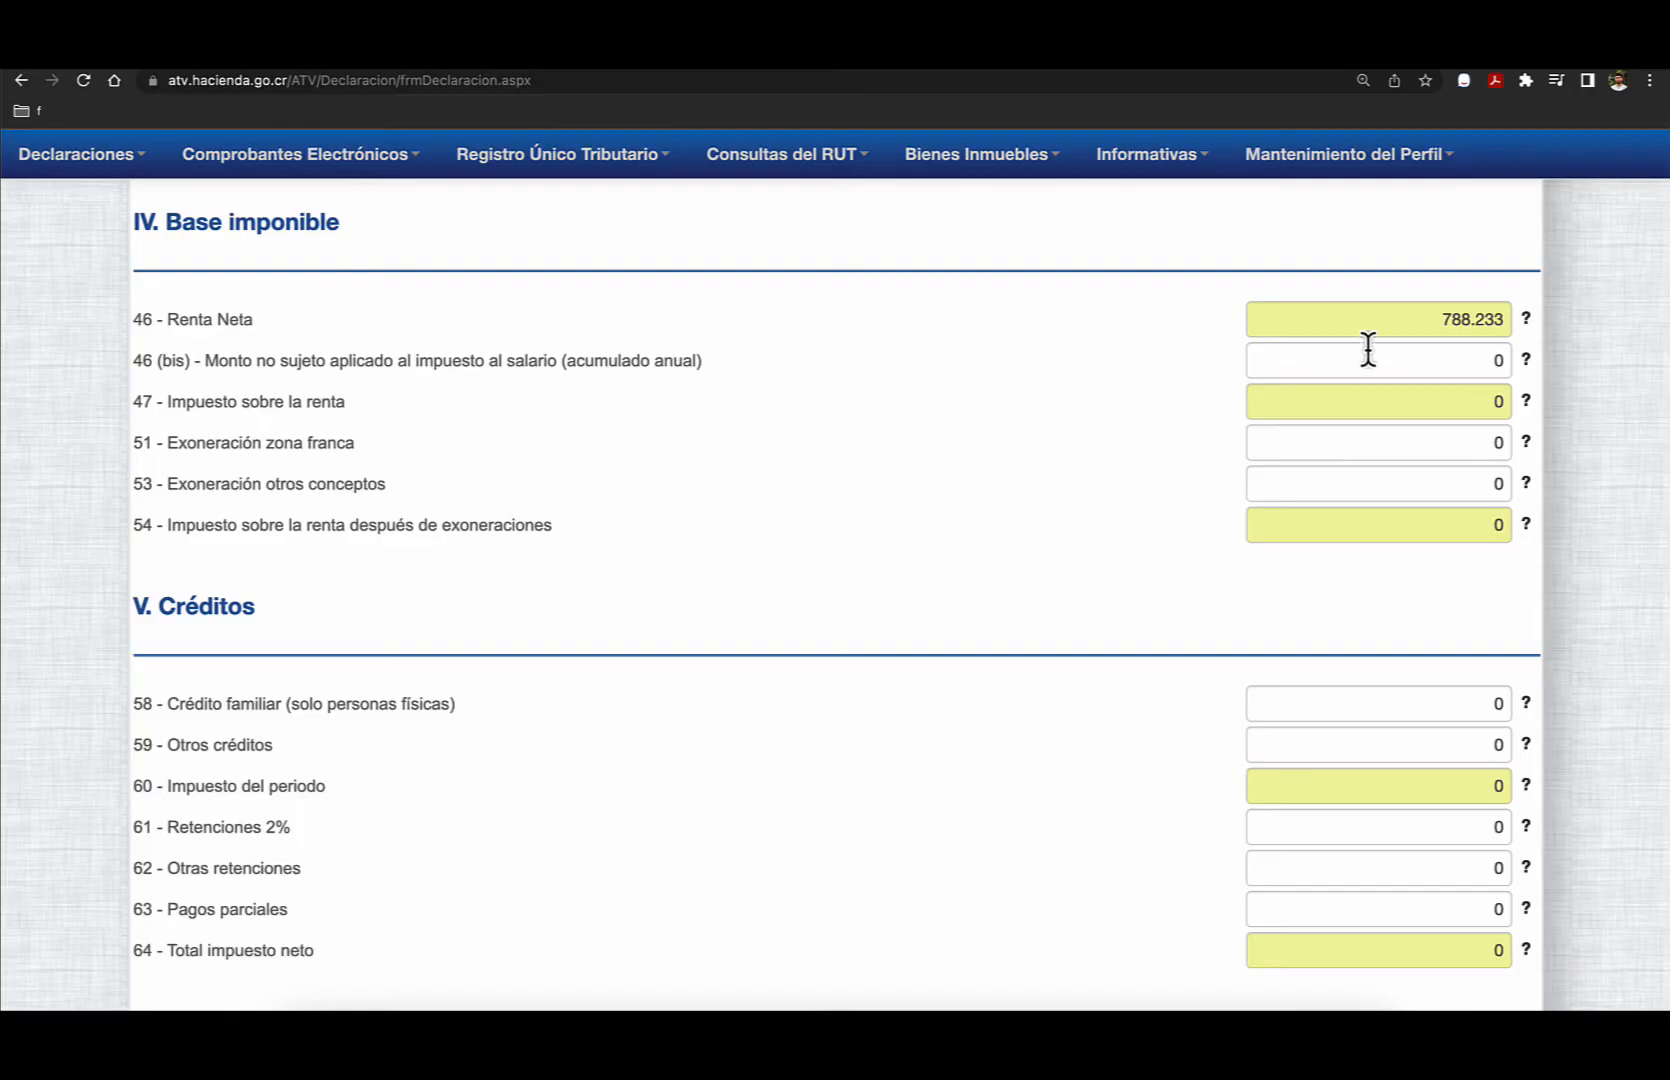
{"action": "mouse_move", "coordinate": [1526, 322]}
{"action": "left_click", "coordinate": [655, 69]}
{"action": "scroll", "coordinate": [868, 364], "scroll_direction": "up", "scroll_amount": 1}
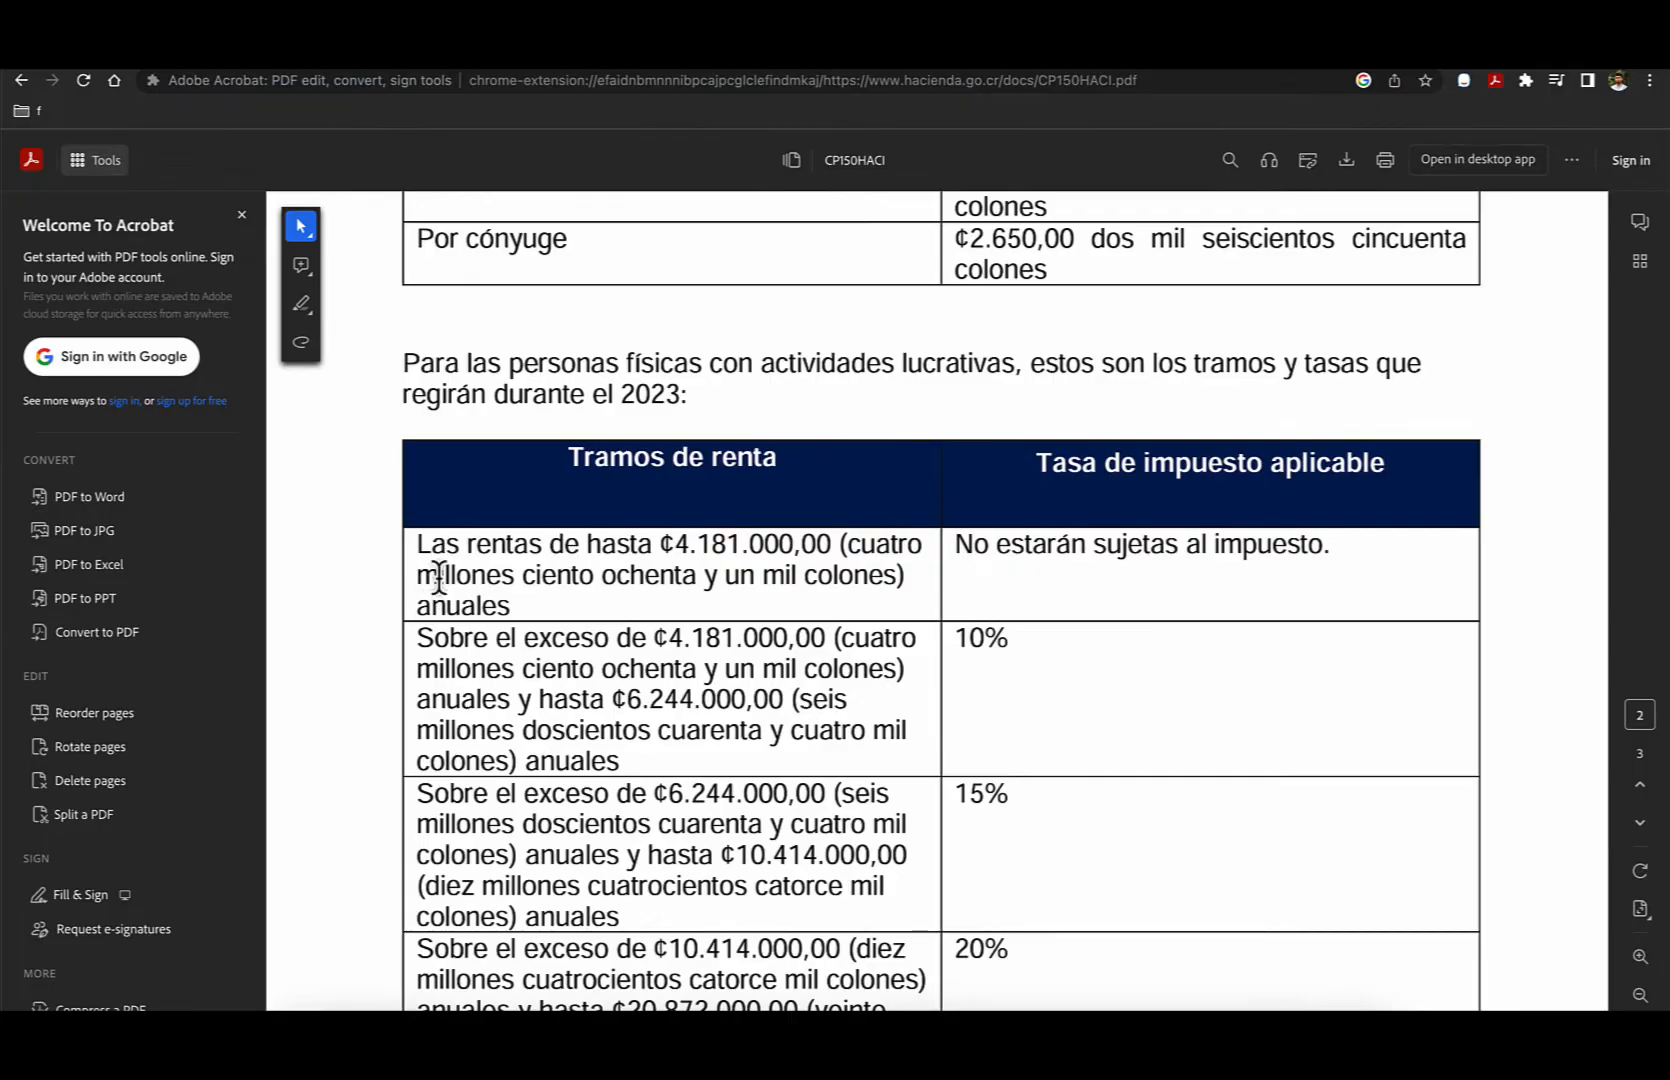
{"action": "left_click_drag", "start_coordinate": [418, 545], "coordinate": [841, 560]}
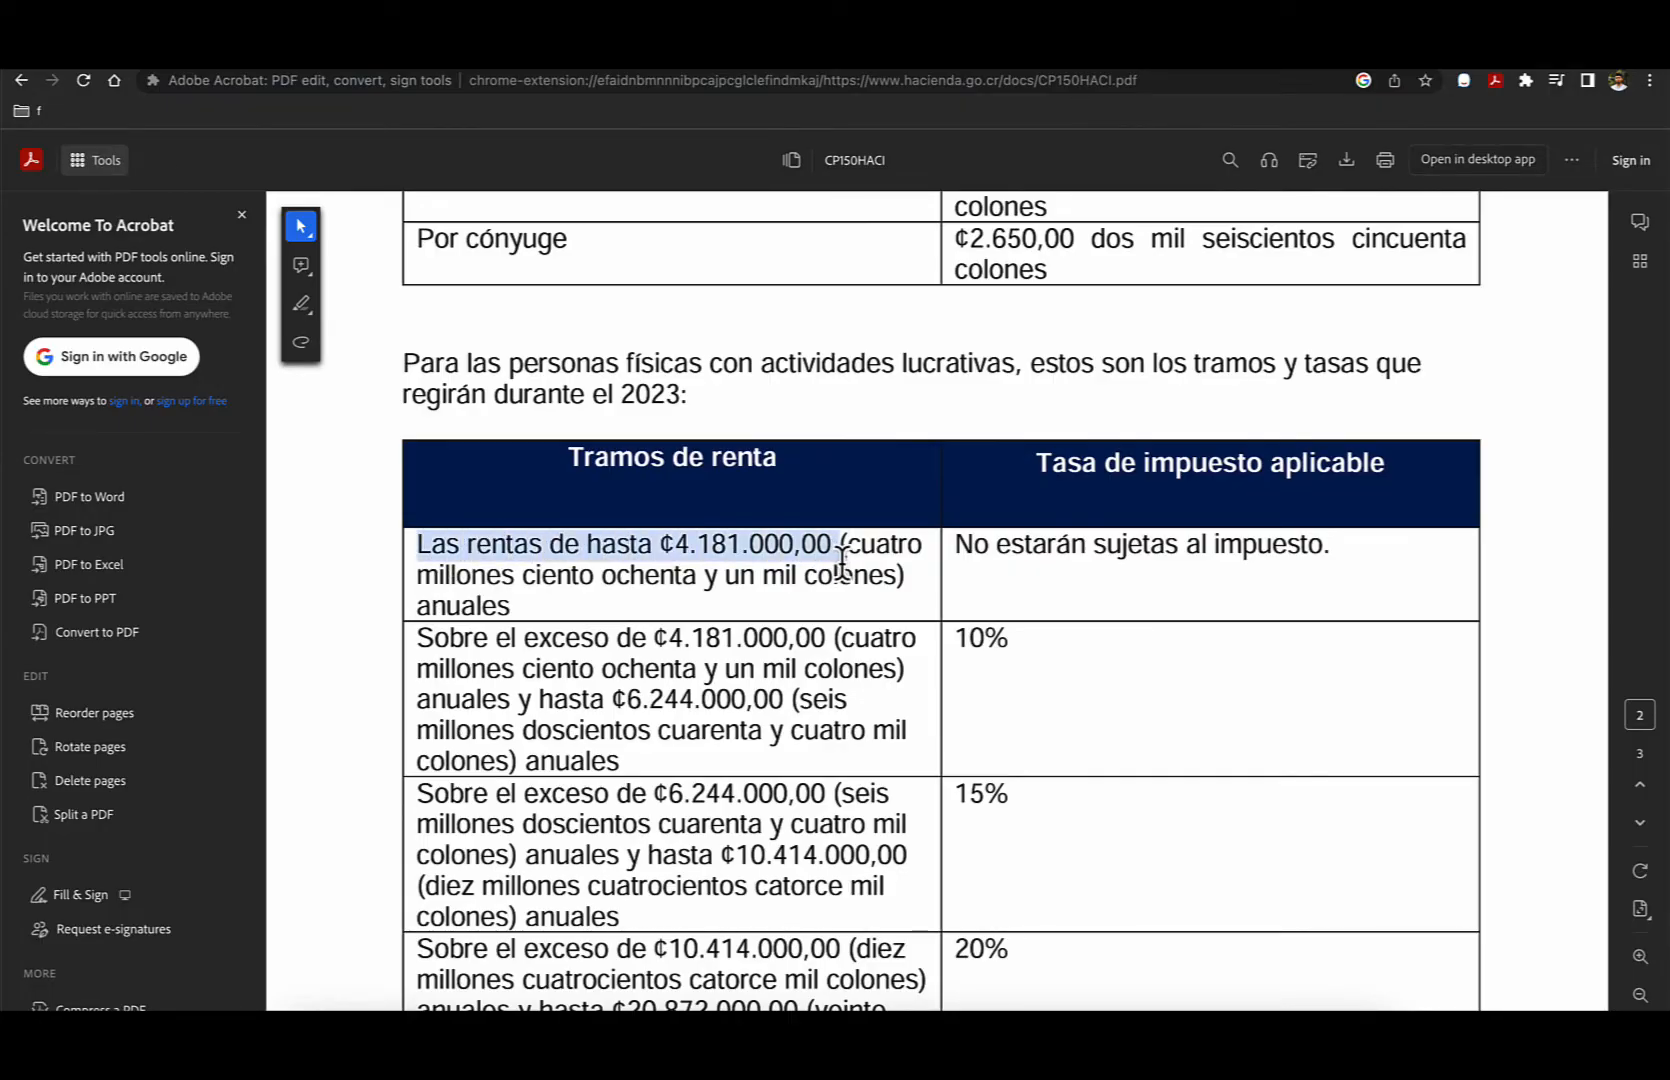
{"action": "left_click_drag", "start_coordinate": [957, 545], "coordinate": [1293, 543]}
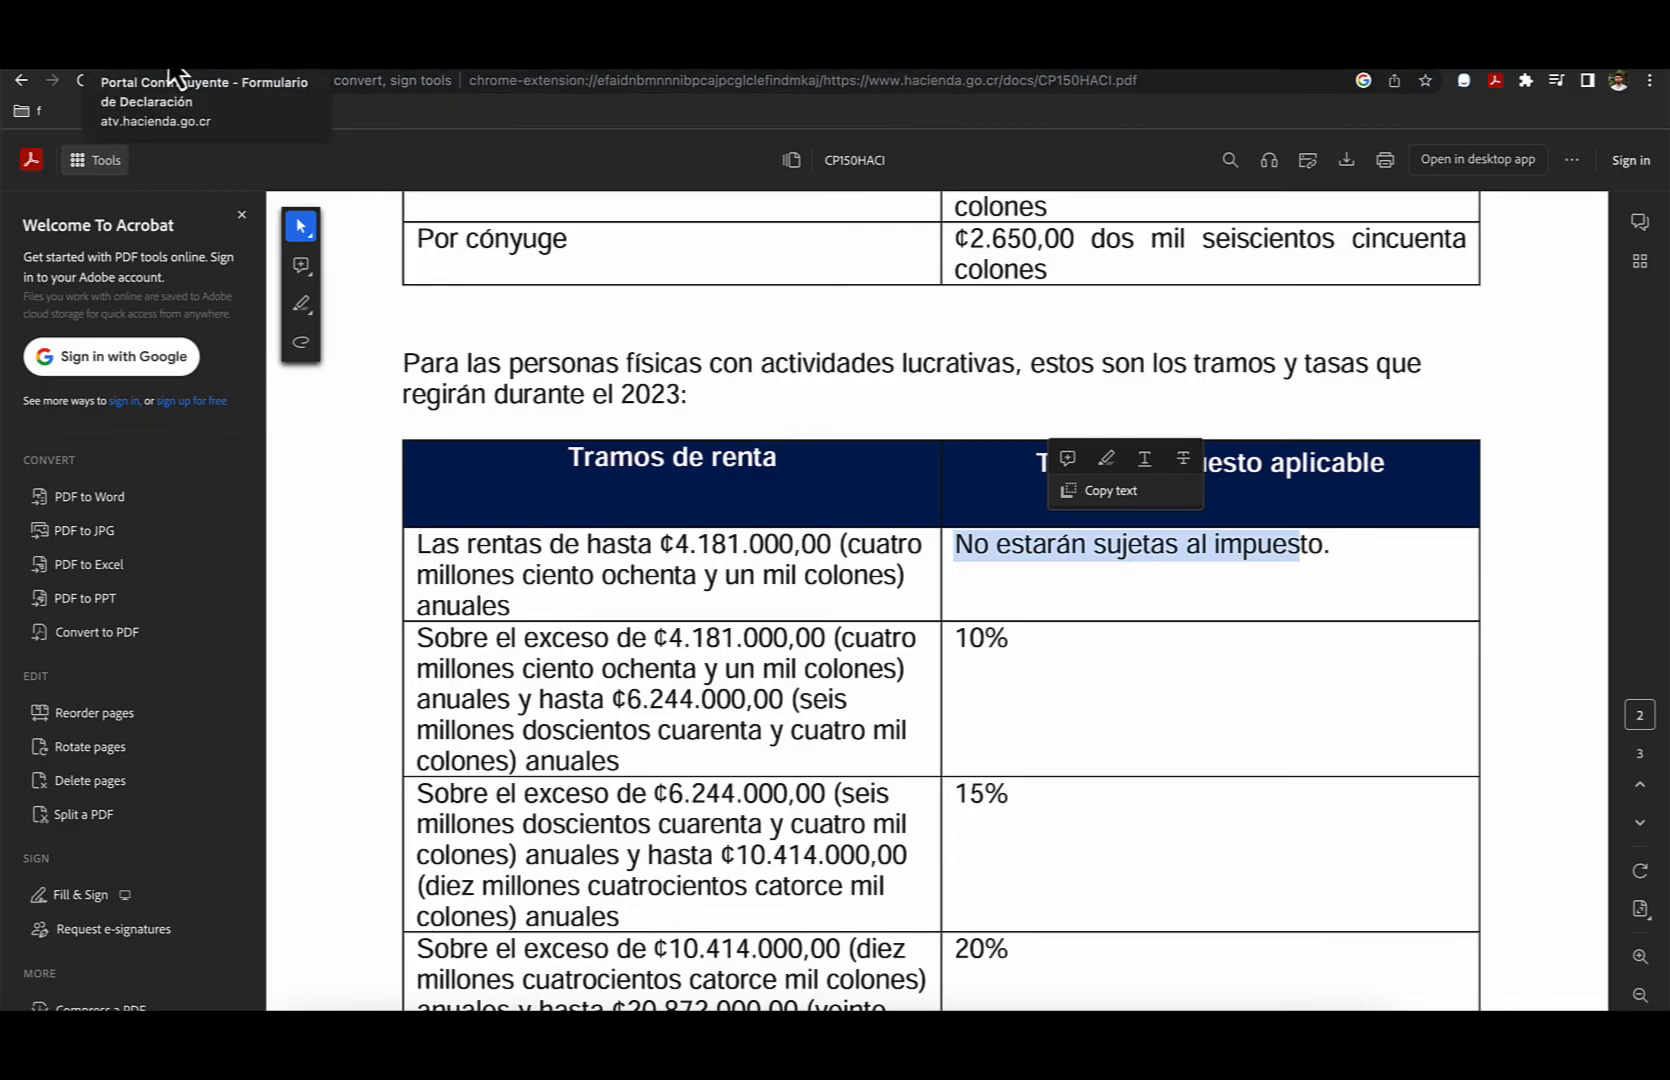
{"action": "left_click", "coordinate": [175, 77]}
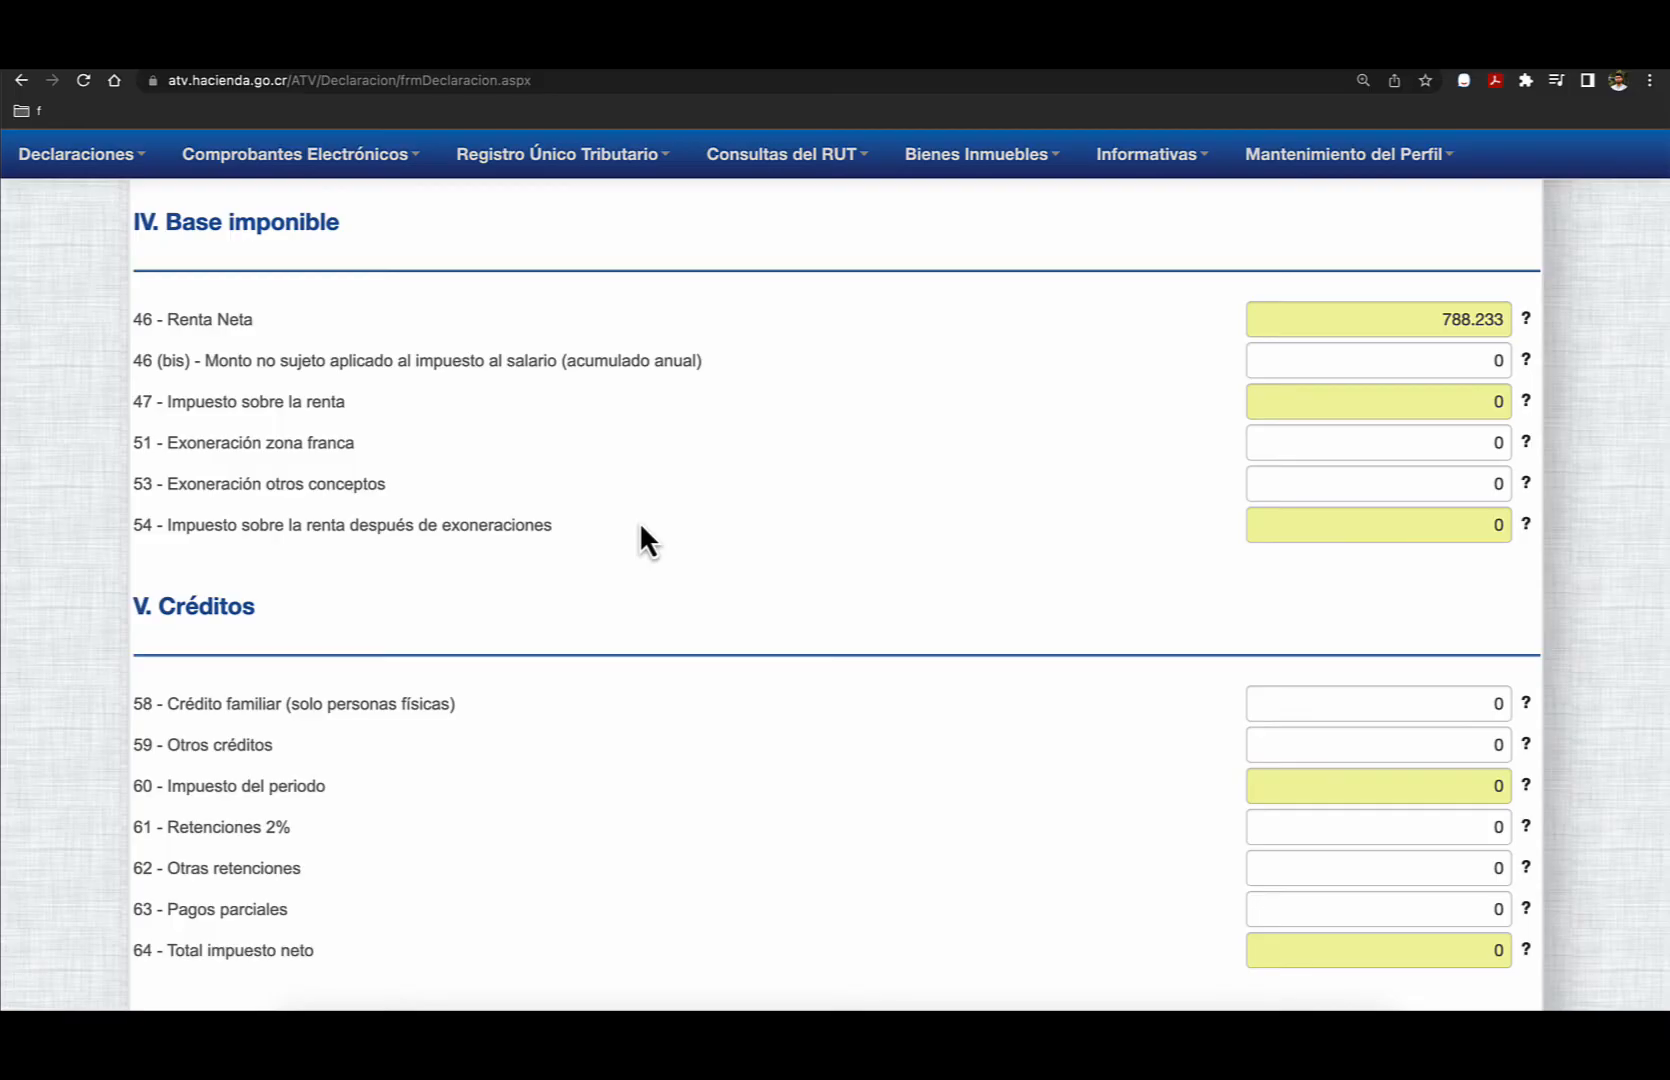
- Review the Créditos and Liquidación deuda tributaria sections of the D-101 form and validate the declaration
{"action": "scroll", "coordinate": [640, 527], "scroll_direction": "down", "scroll_amount": 4}
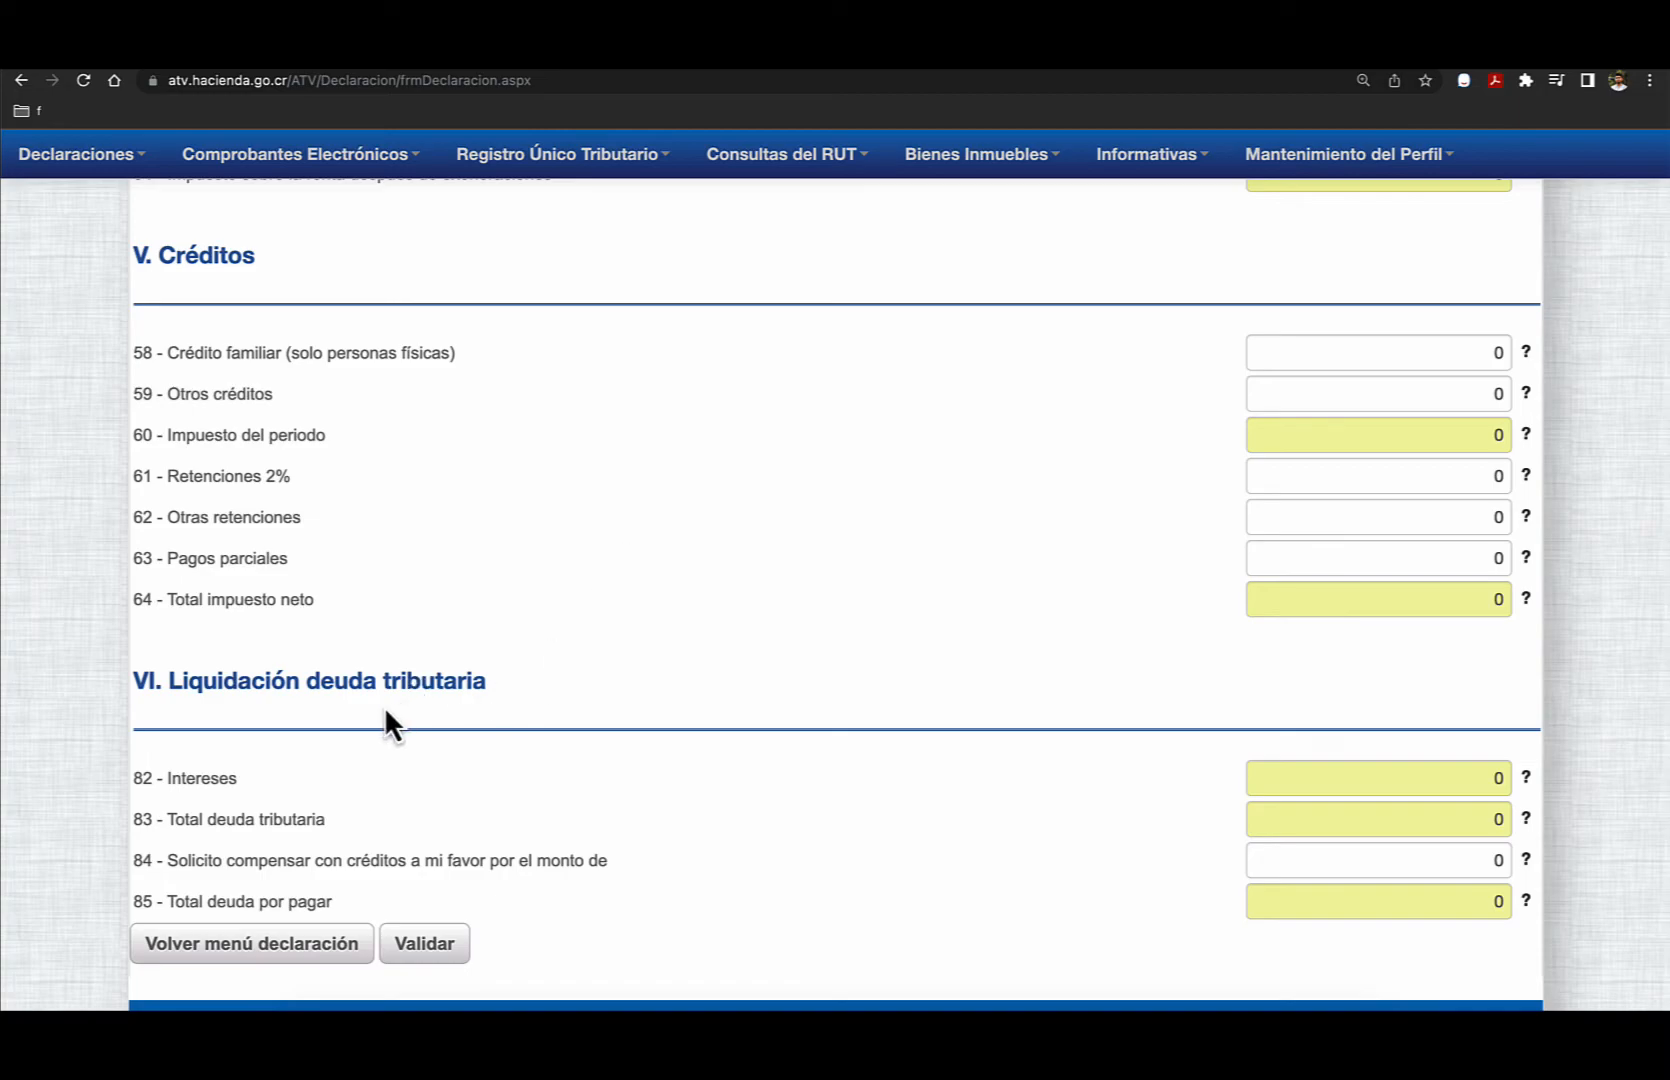
{"action": "scroll", "coordinate": [361, 712], "scroll_direction": "down", "scroll_amount": 1}
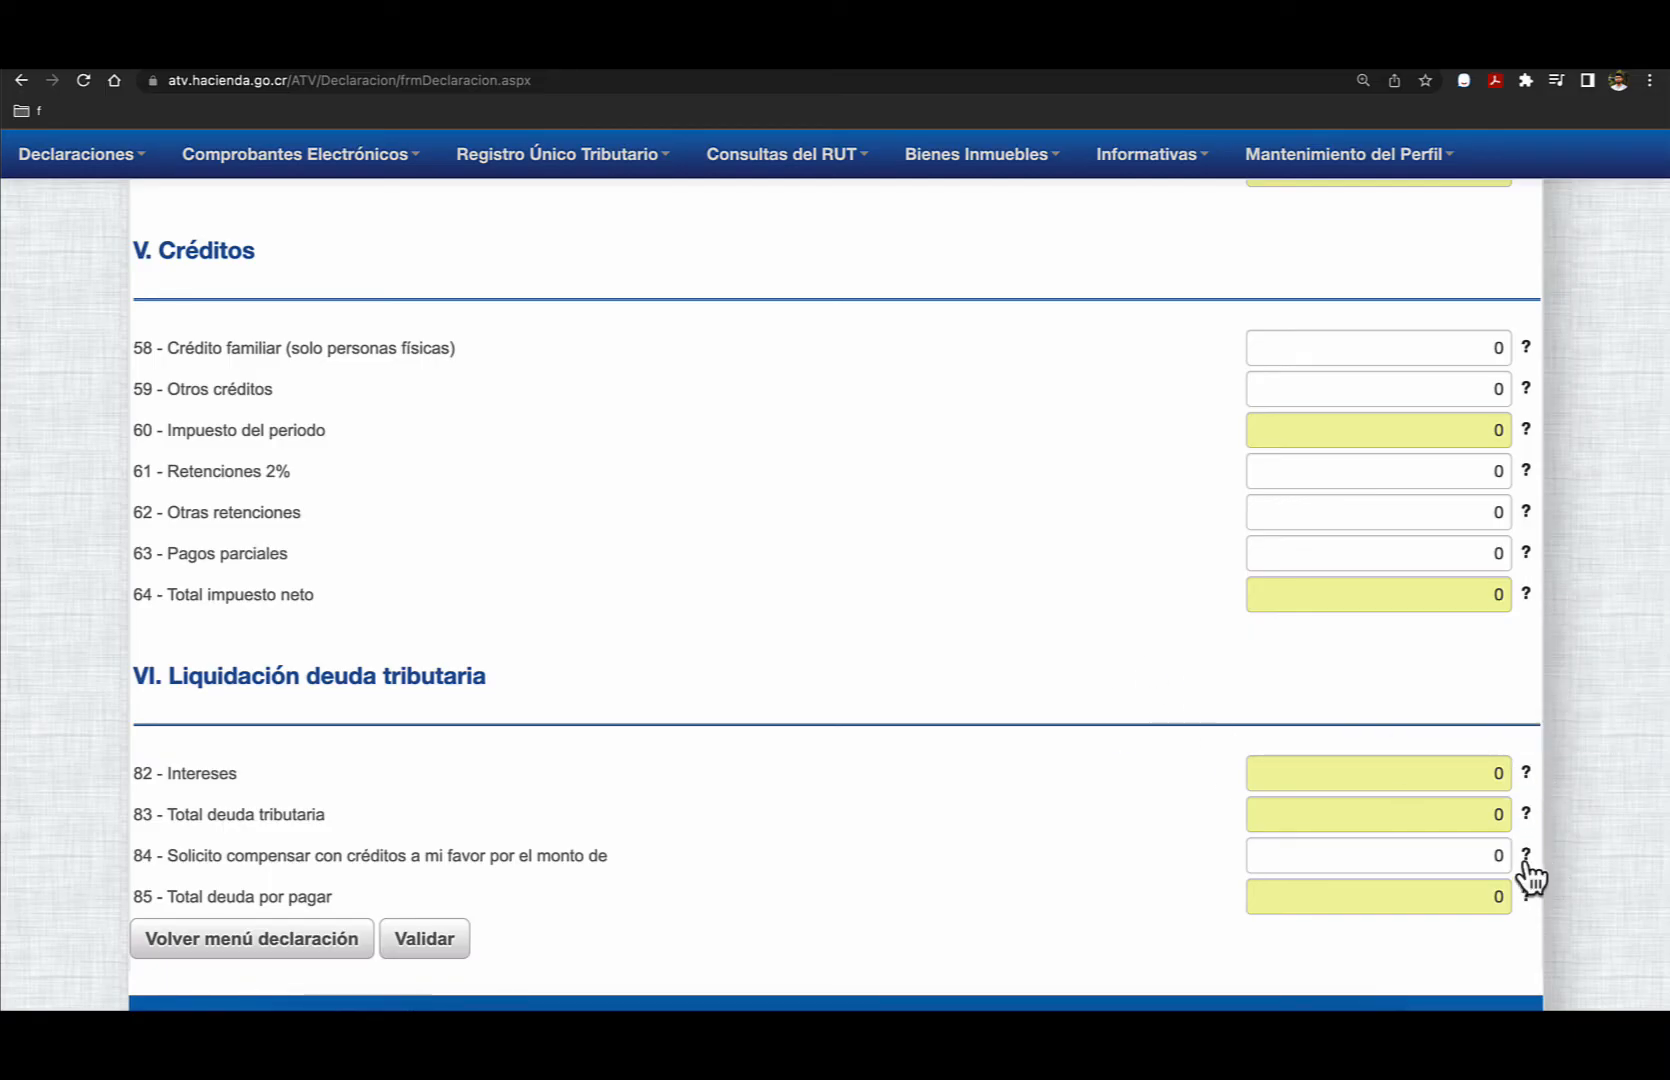
{"action": "mouse_move", "coordinate": [1527, 864]}
{"action": "left_click", "coordinate": [424, 940]}
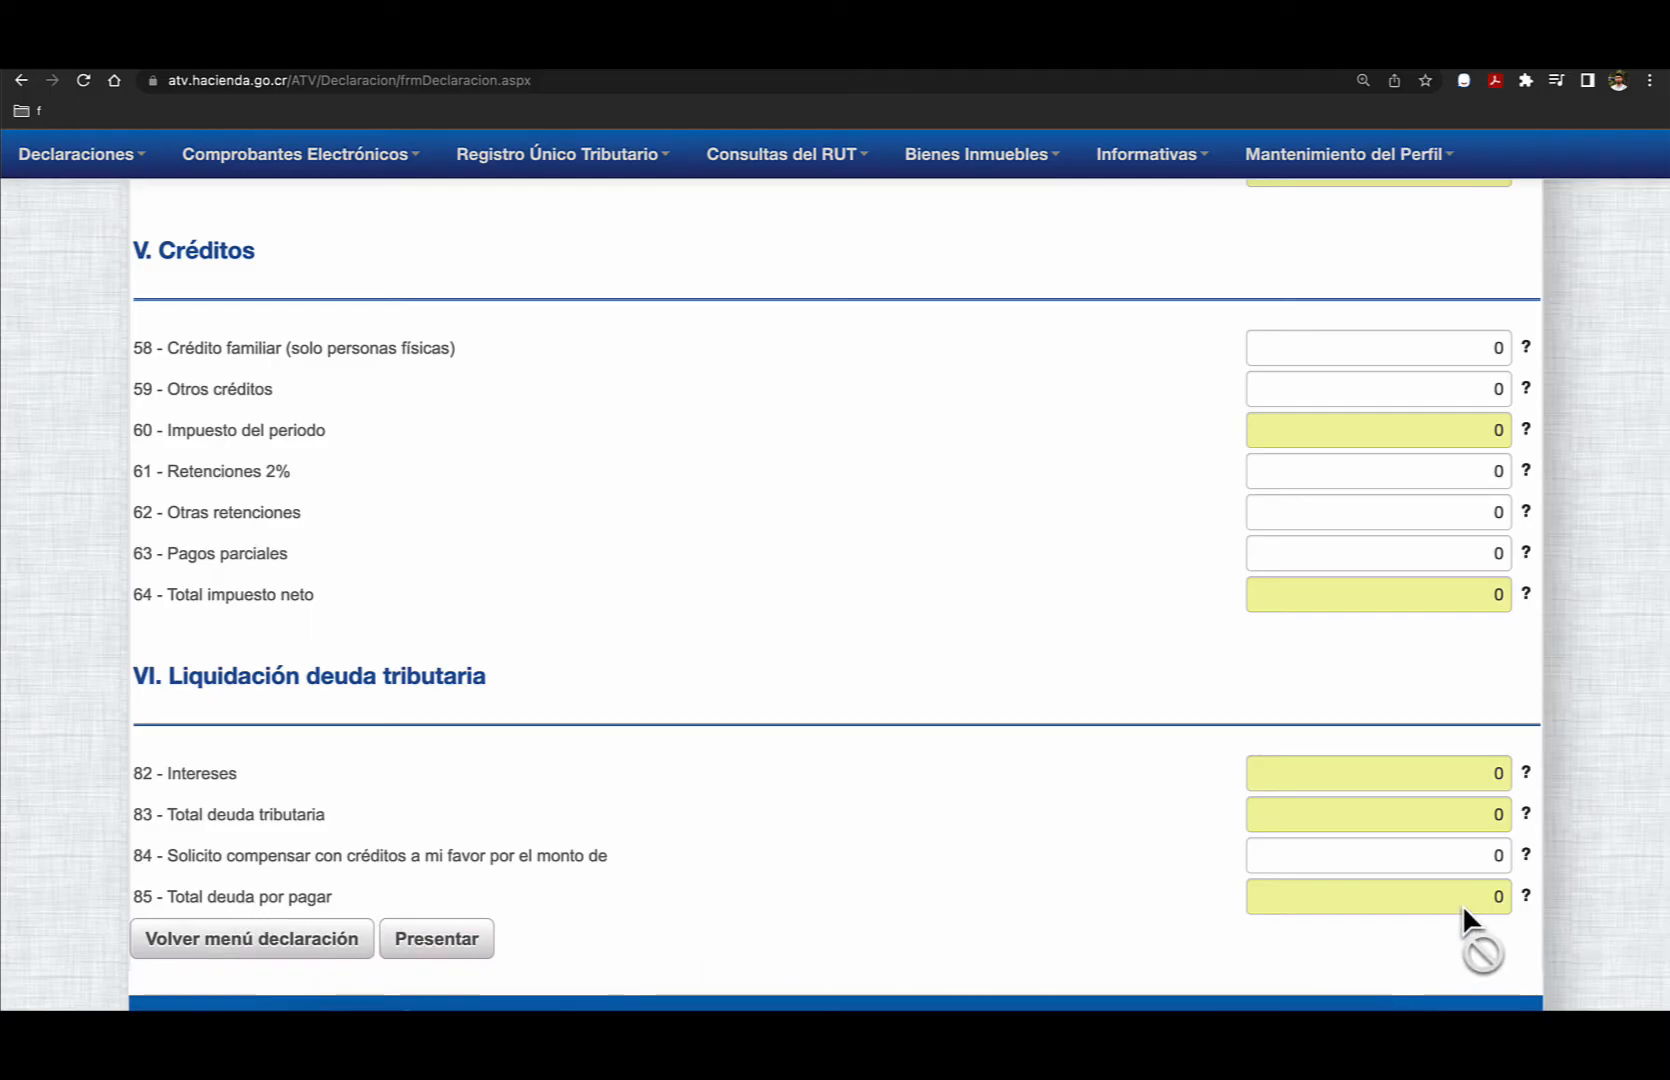
- Check field 85, Total deuda por pagar, and submit the validated D-101 declaration, accepting the confirmation
{"action": "mouse_move", "coordinate": [1463, 906]}
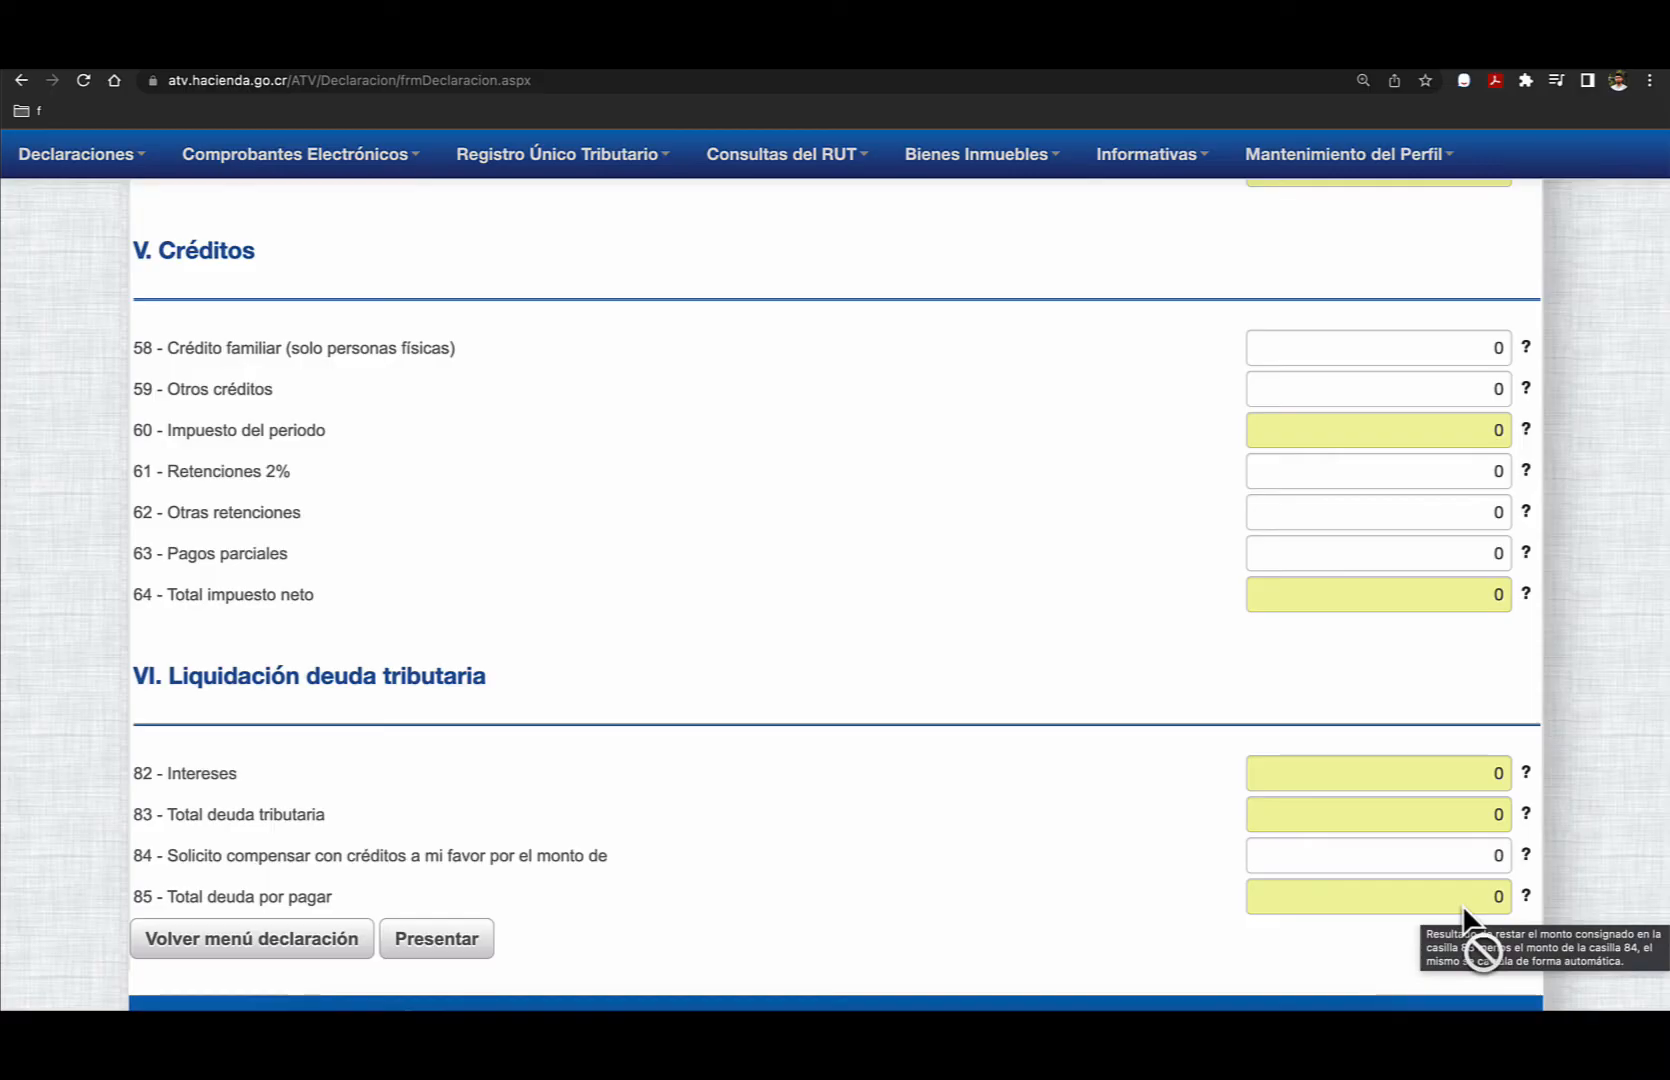
{"action": "left_click", "coordinate": [438, 942]}
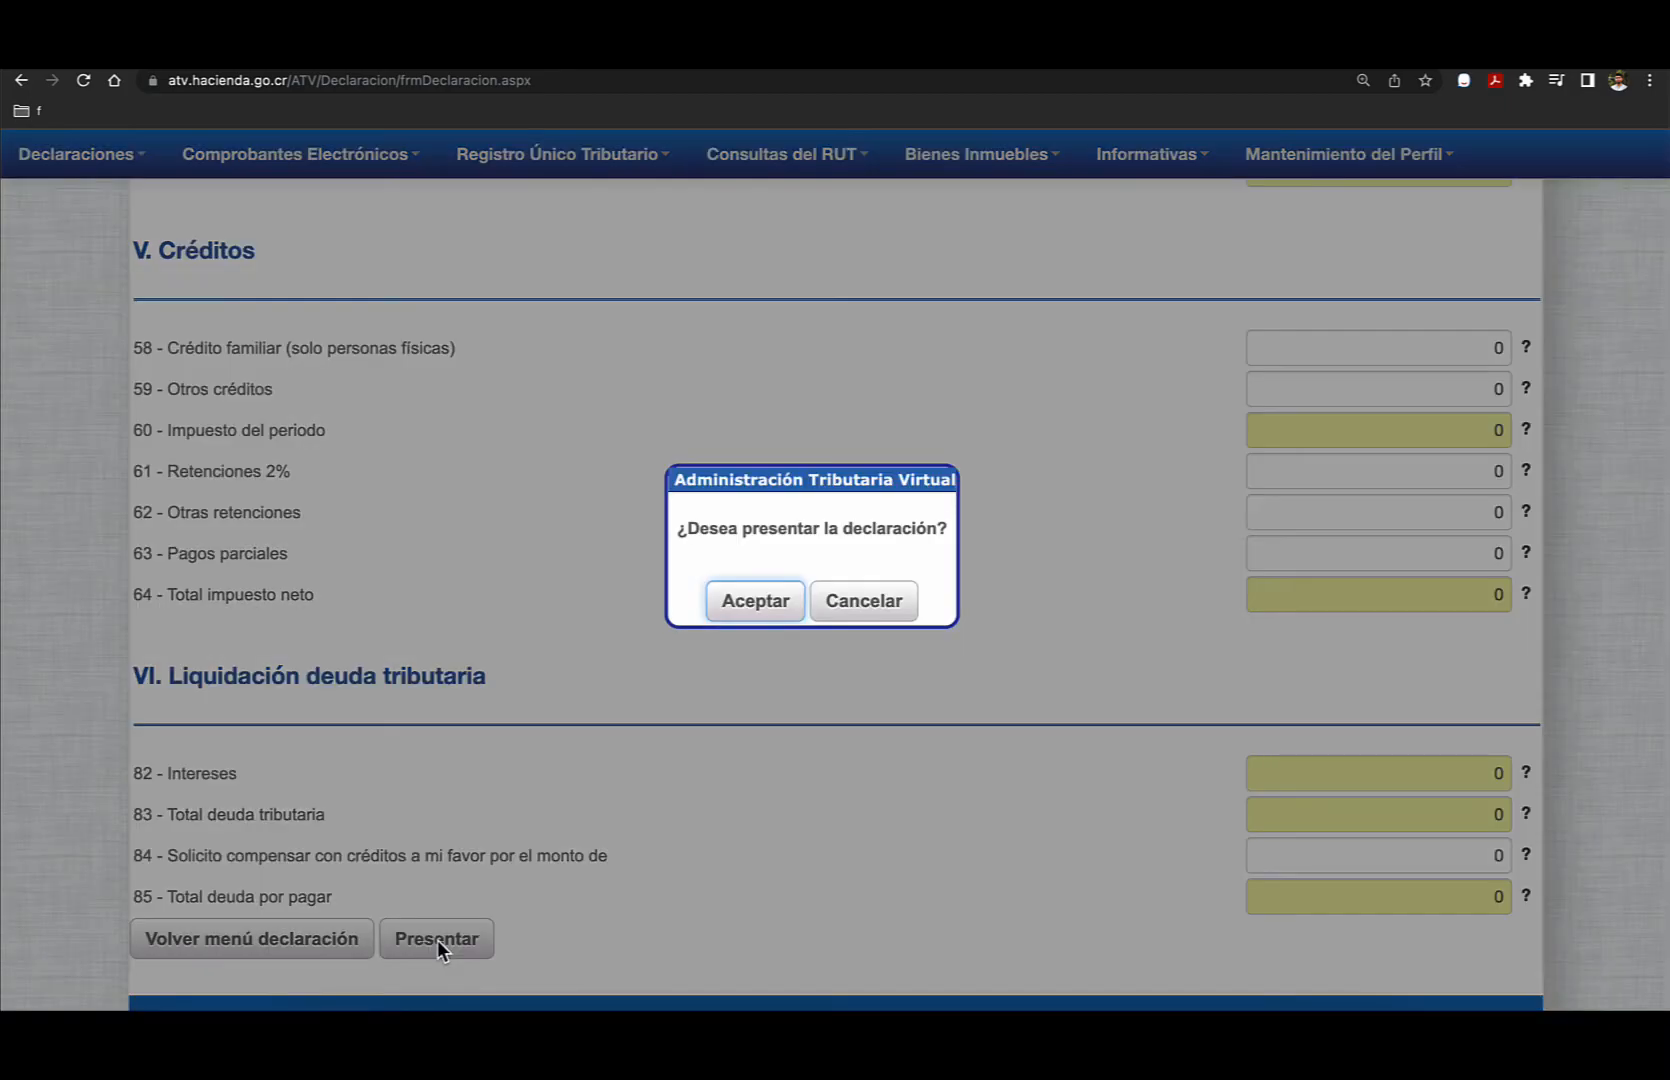
{"action": "left_click", "coordinate": [754, 601]}
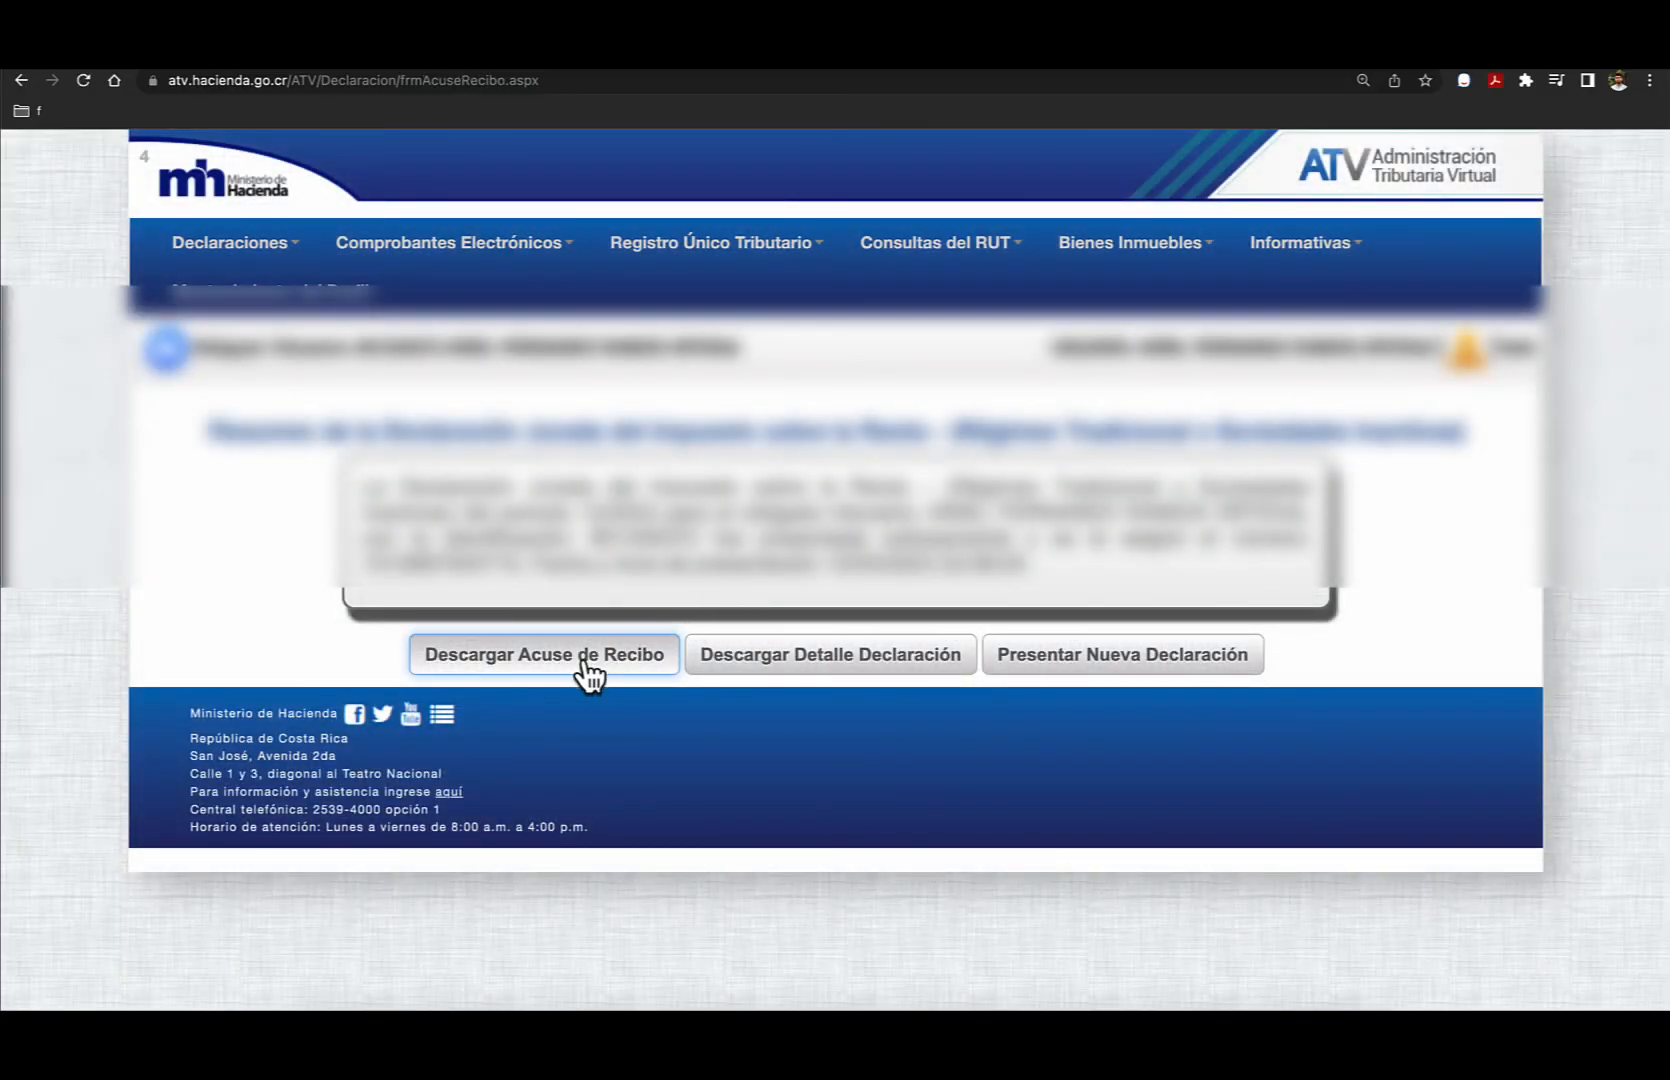
- Download the Acuse de Recibo and the Detalle Declaración for the submitted declaration
{"action": "left_click", "coordinate": [582, 662]}
{"action": "left_click", "coordinate": [866, 662]}
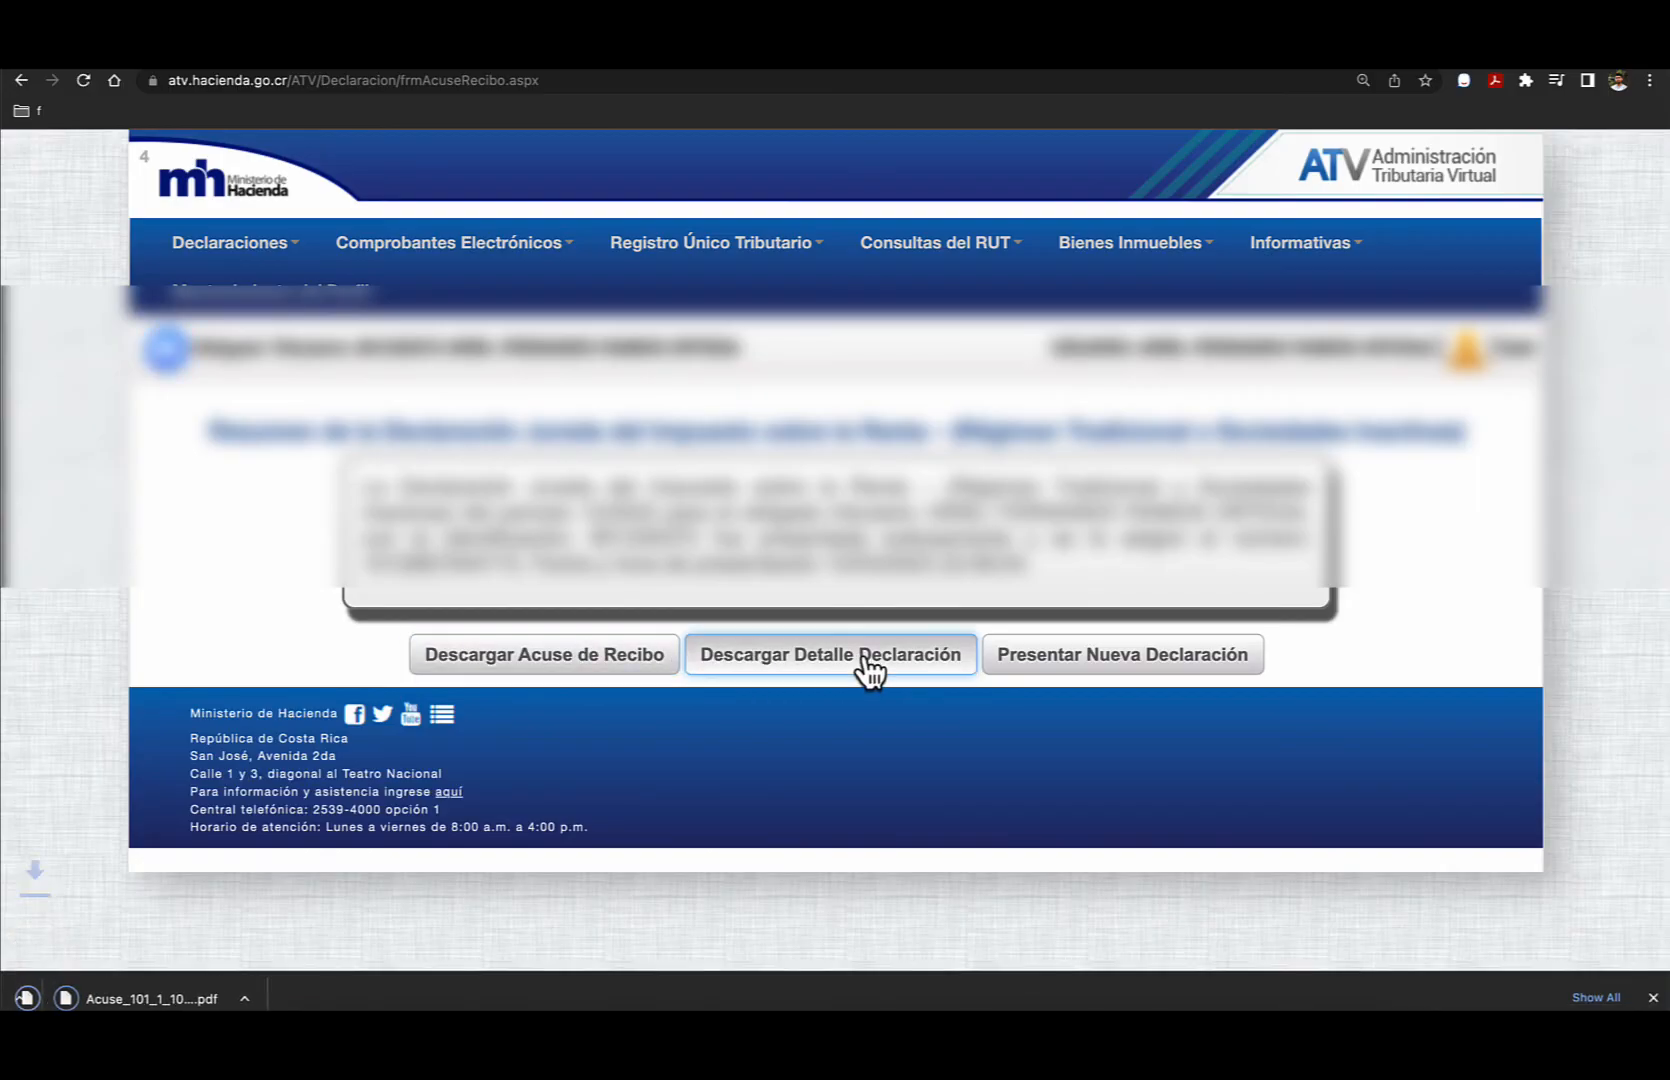